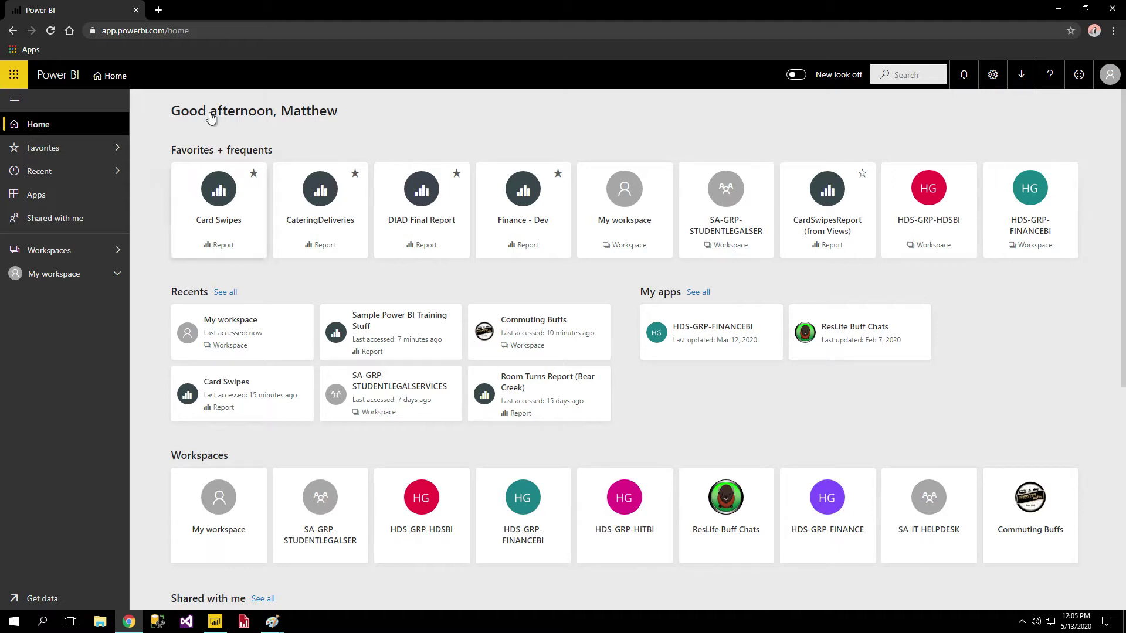
Scroll through the Power BI service home page.
click(205, 32)
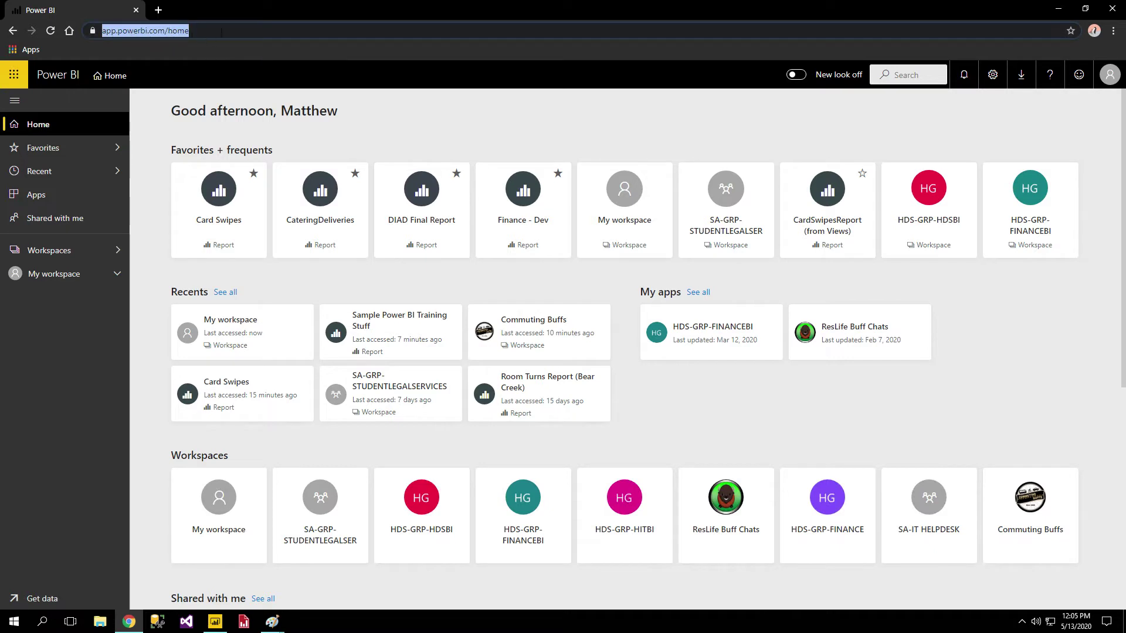
click(298, 35)
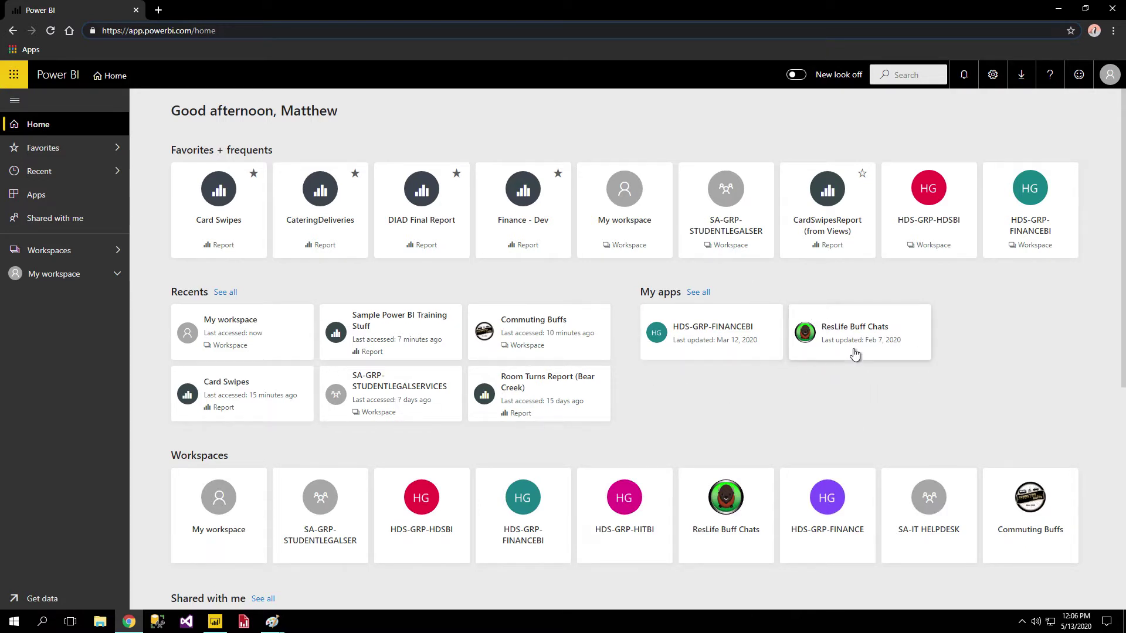
scroll(836, 382, down, 3)
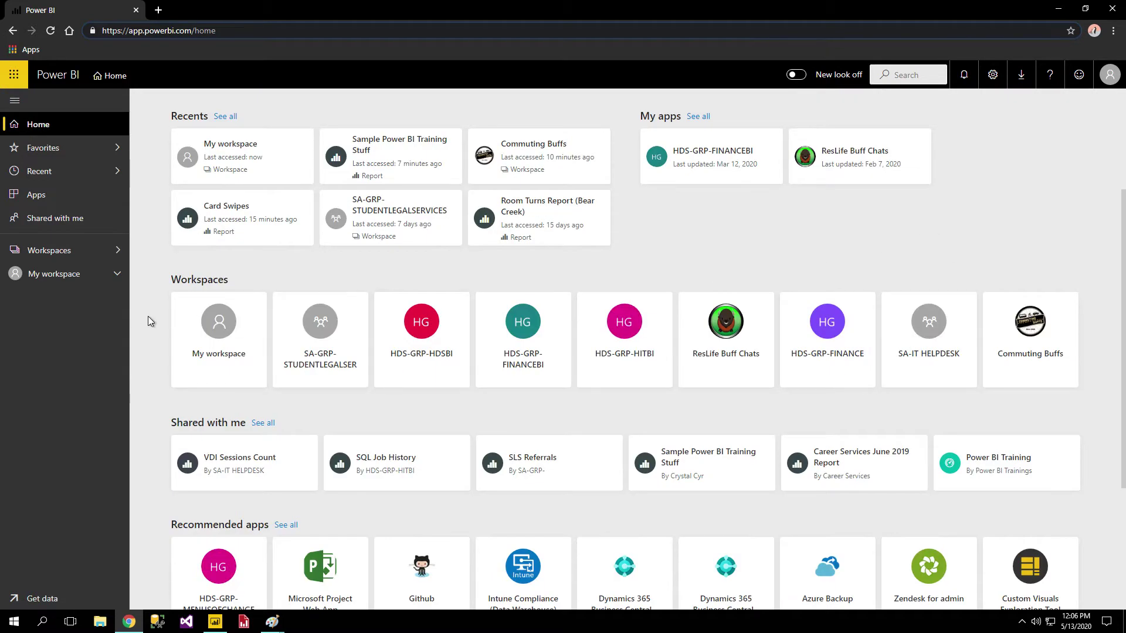
scroll(176, 323, down, 1)
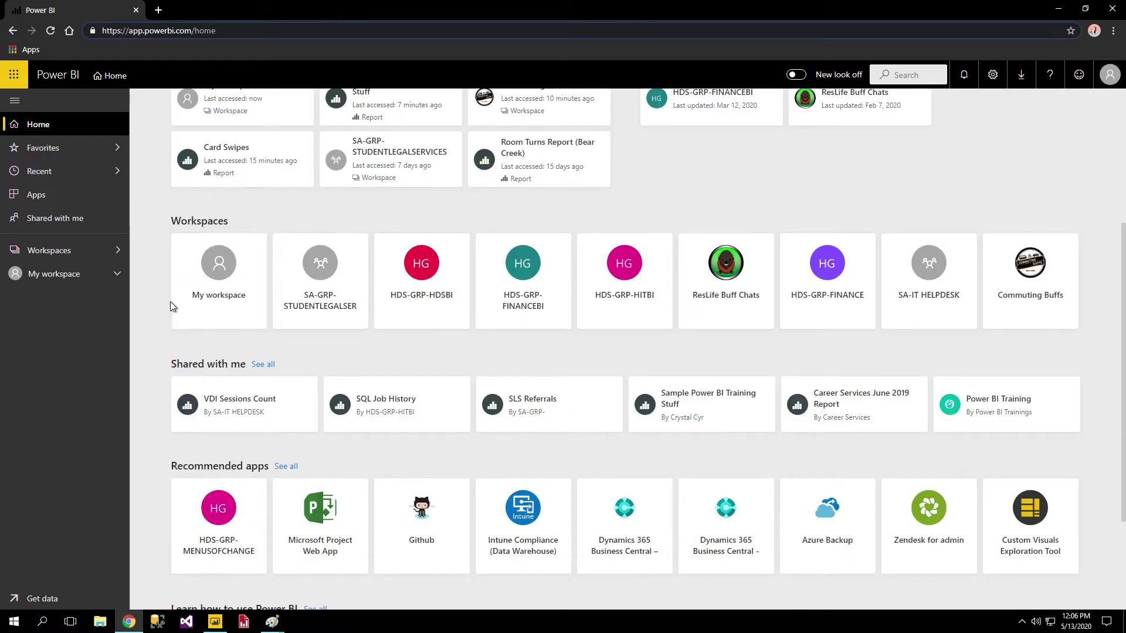
scroll(167, 305, down, 3)
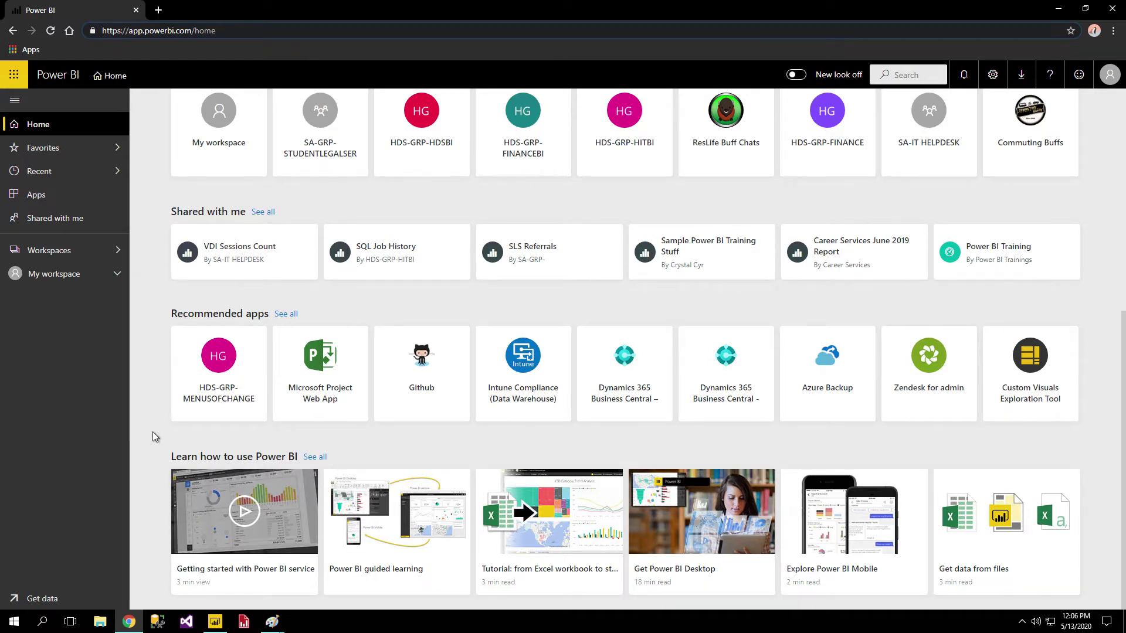
scroll(165, 412, up, 7)
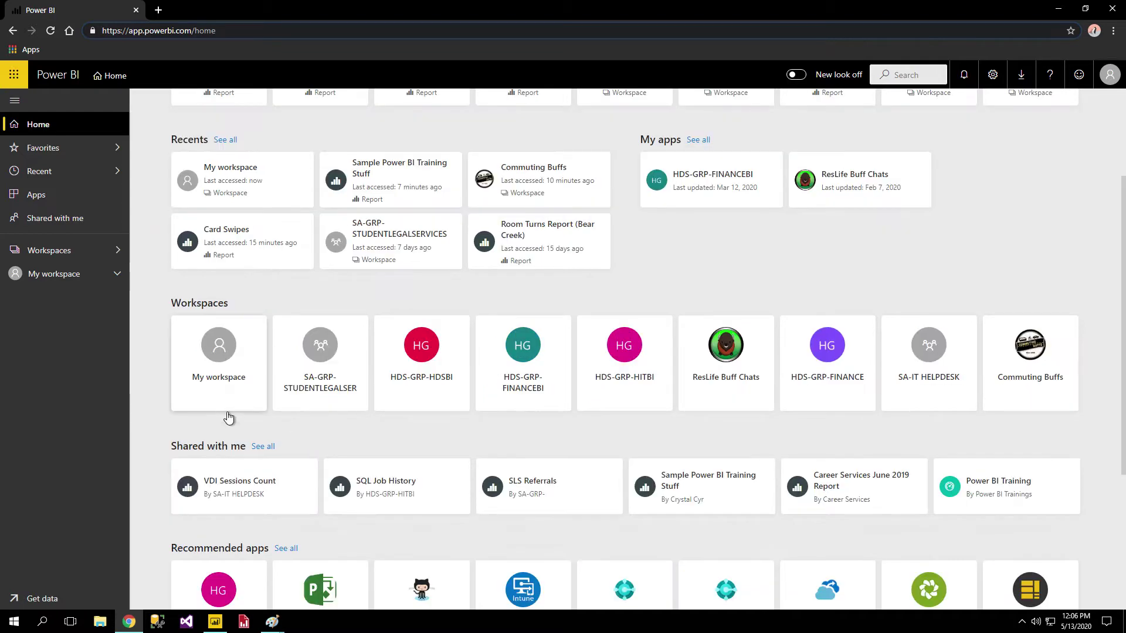
click(584, 133)
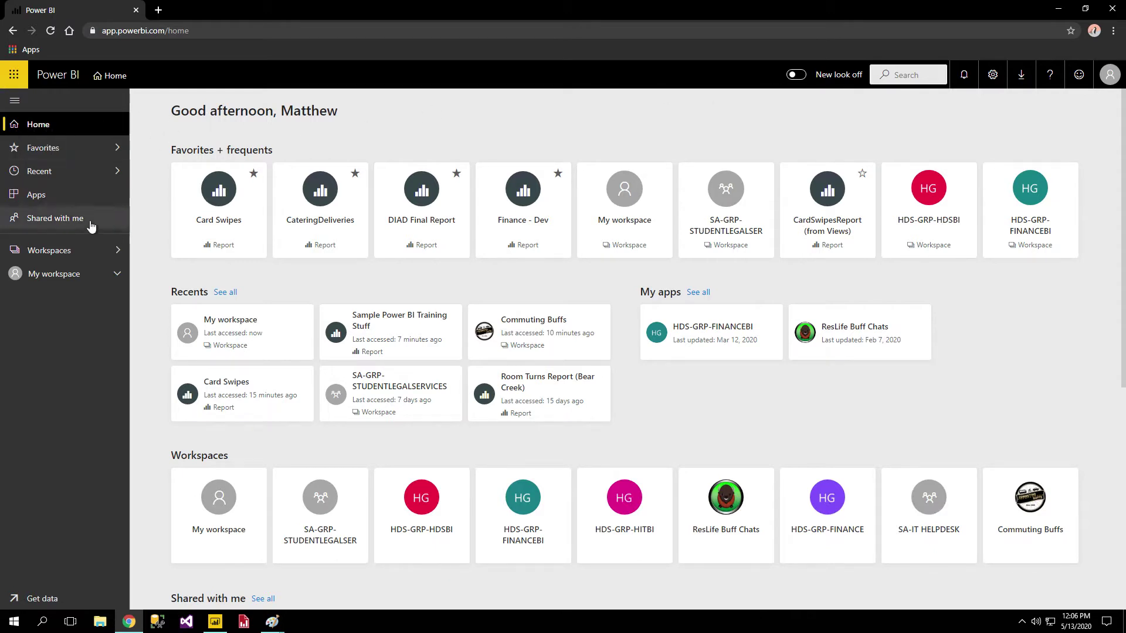
Browse the Favorites, Recent, Apps and Shared with me lists.
click(63, 153)
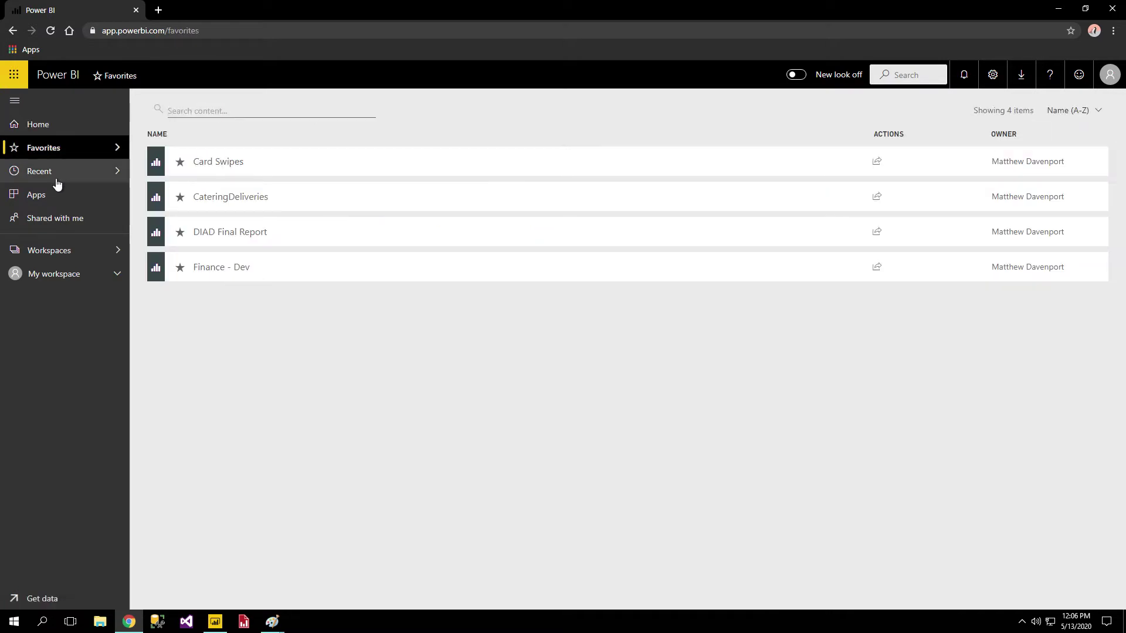
click(61, 176)
click(51, 200)
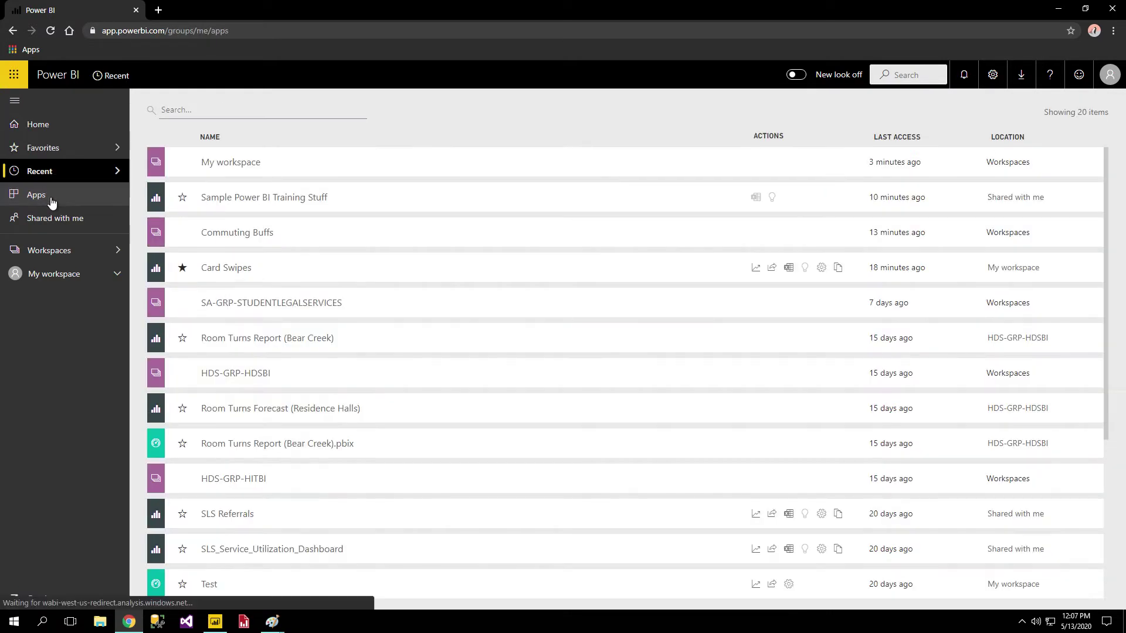
click(94, 225)
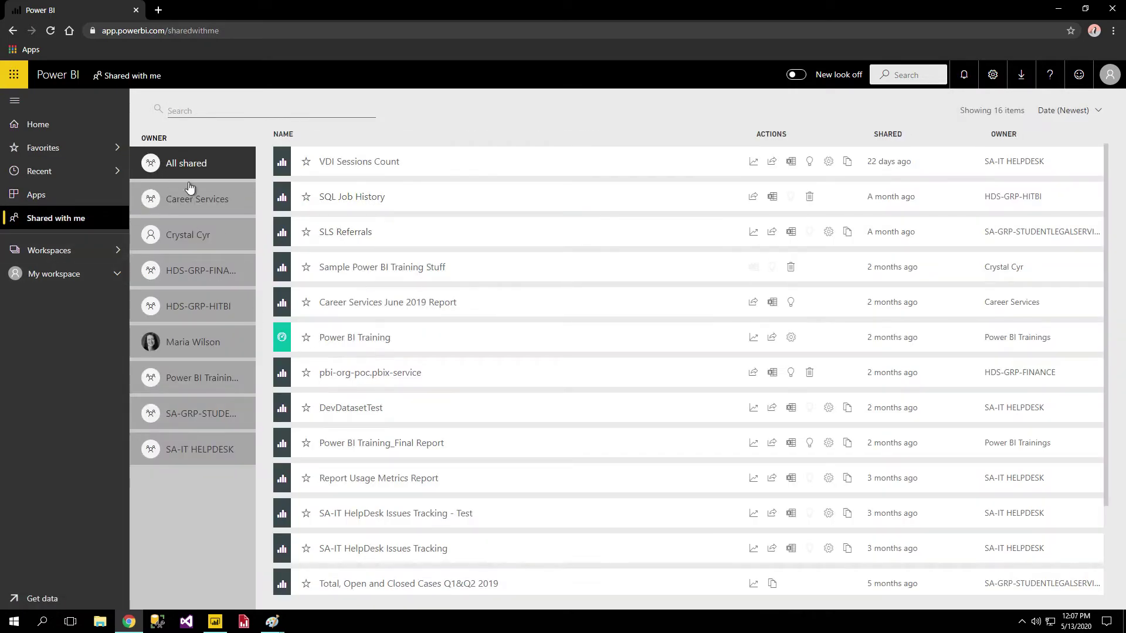
Filter Shared with me to owner HDS-GRP-FINANCE, then go to My workspace.
click(203, 199)
click(200, 237)
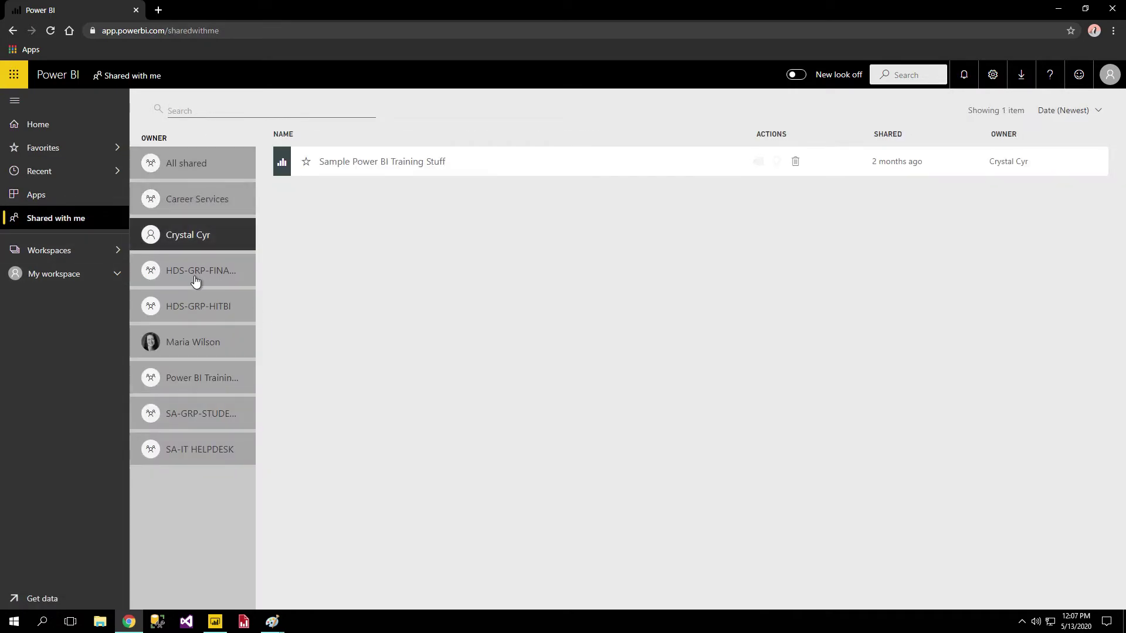
click(196, 273)
click(56, 251)
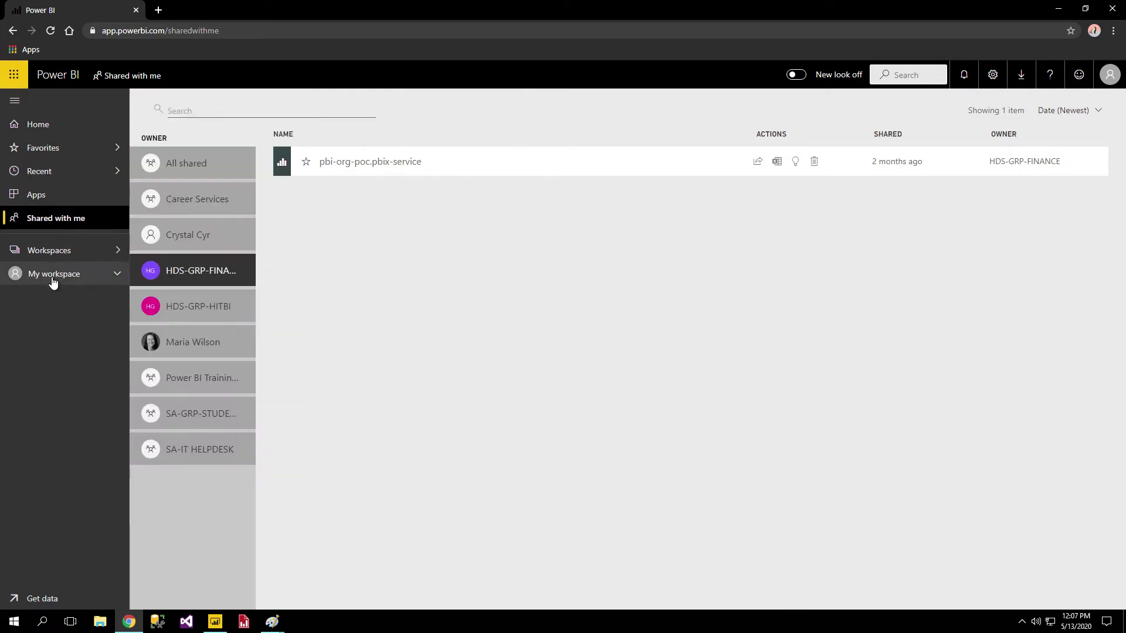
click(52, 278)
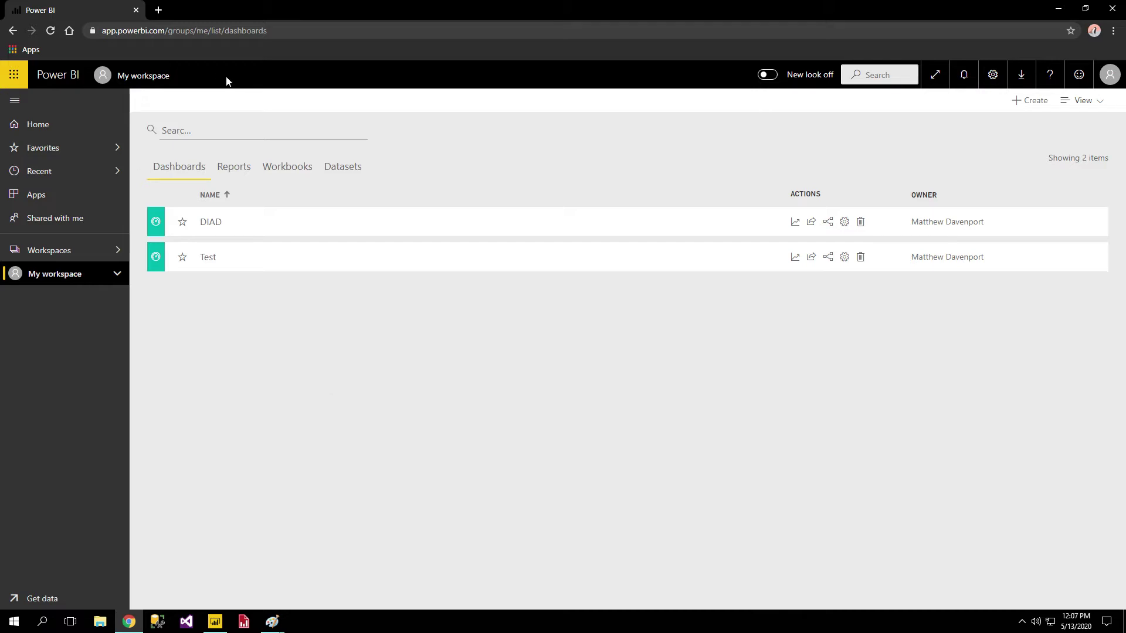
Compare My workspace's Reports, Workbooks and Datasets tabs, ending on the seven reports.
click(236, 170)
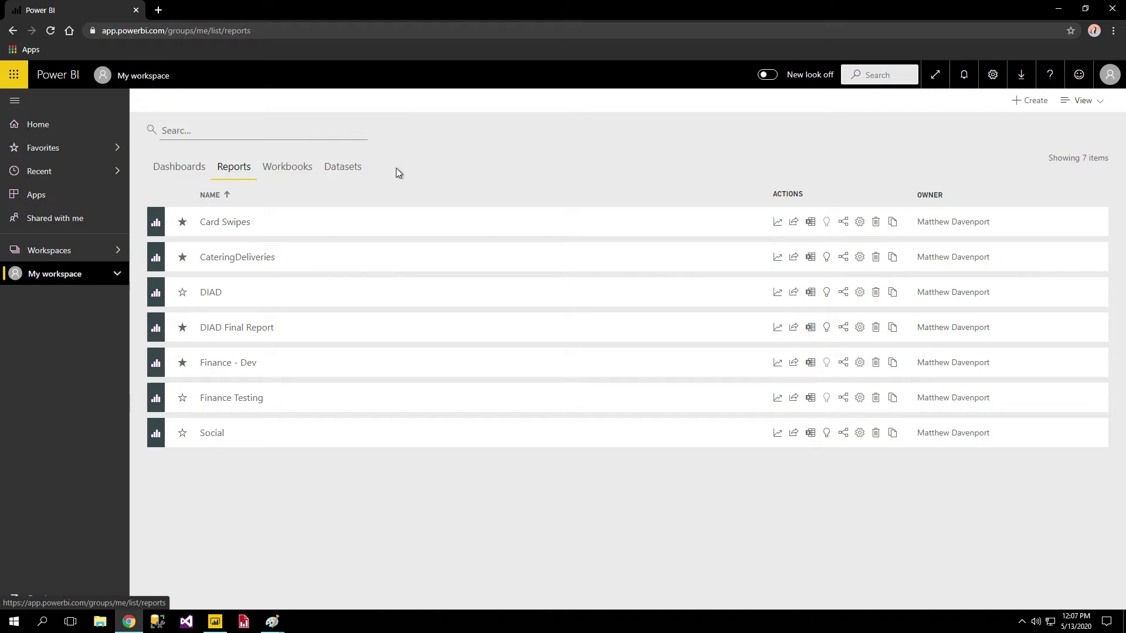
click(310, 172)
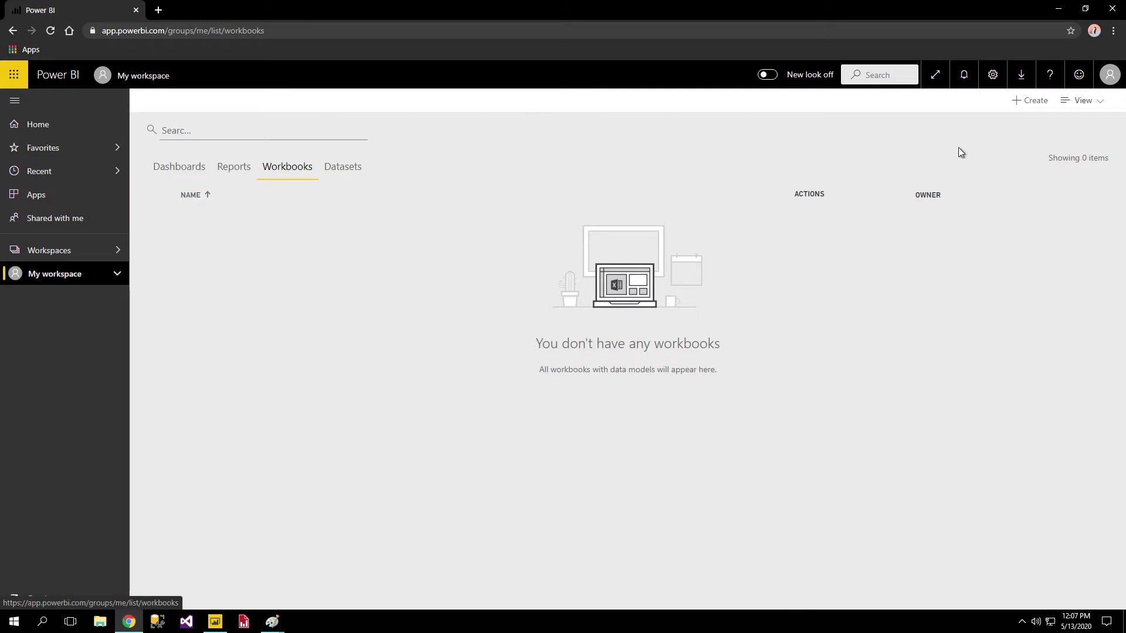
click(347, 171)
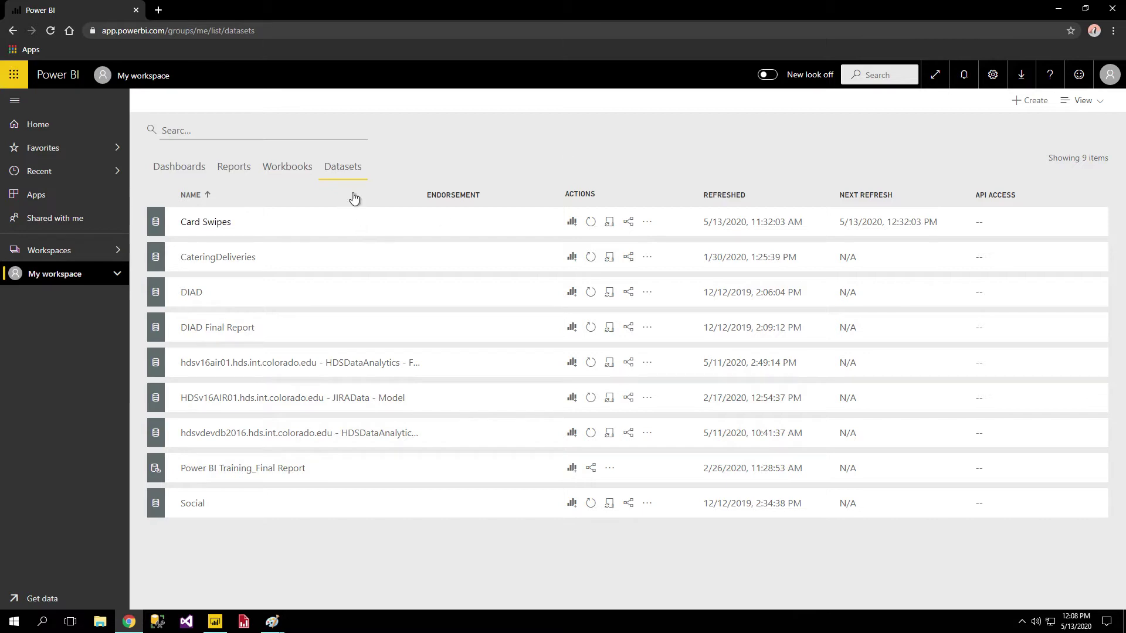
click(227, 172)
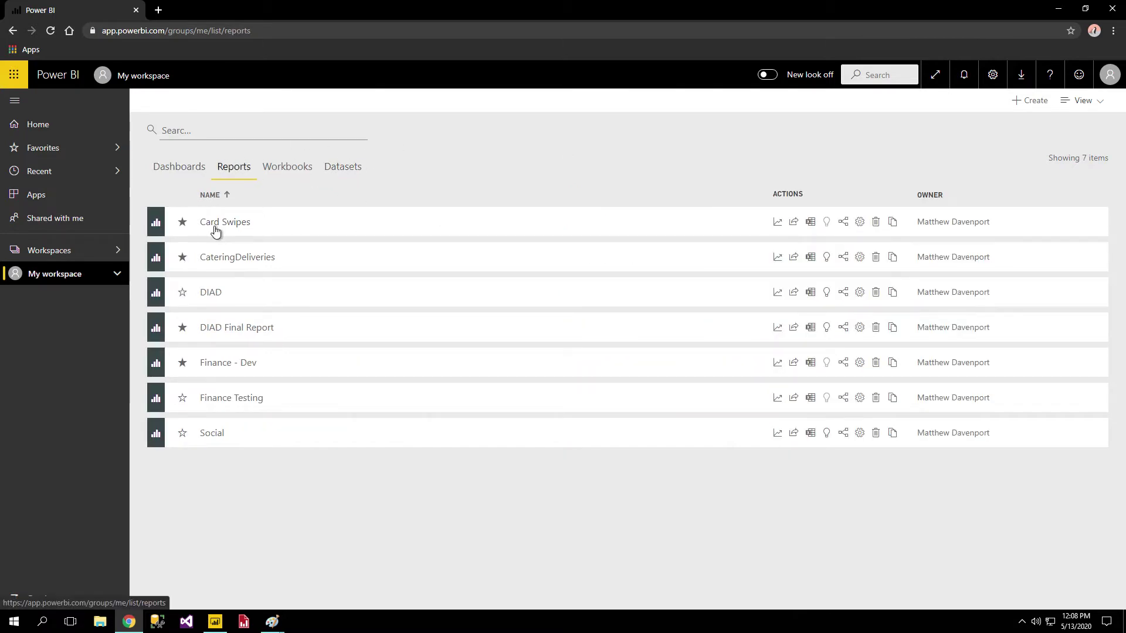
click(344, 168)
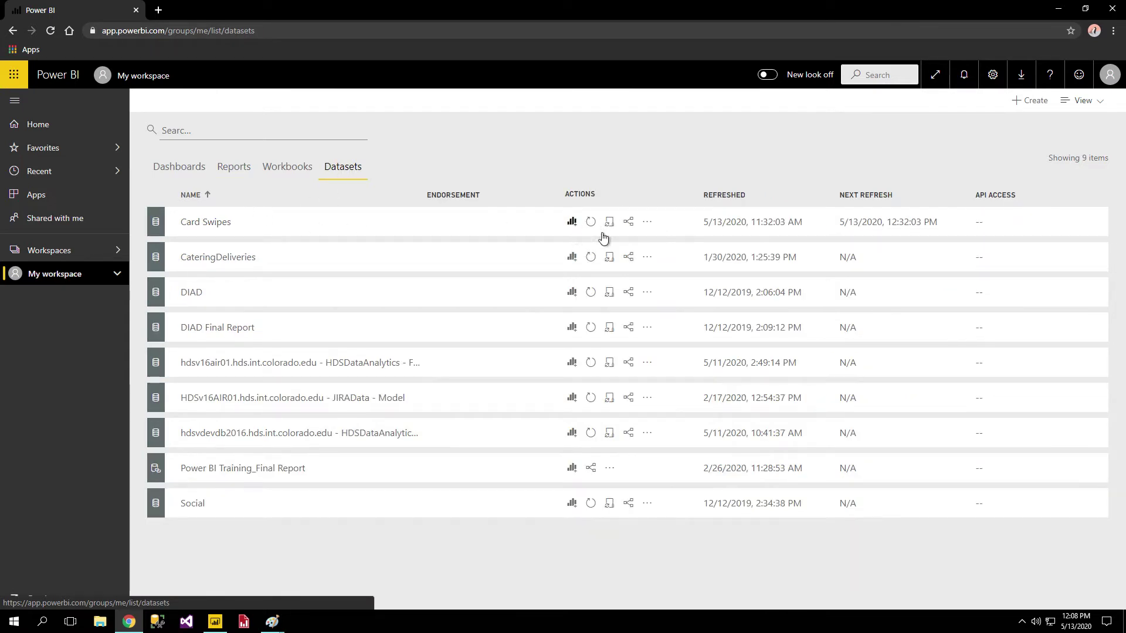
click(234, 170)
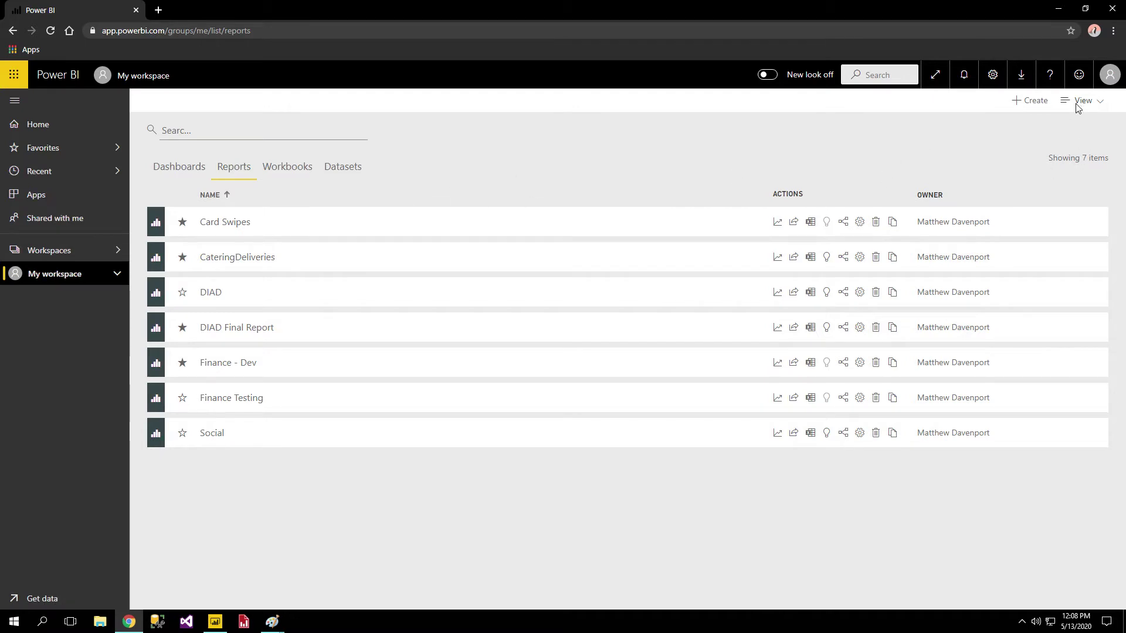
click(1084, 8)
Switch My workspace to the Lineage view and scroll through the diagram.
drag(903, 40, 818, 49)
click(937, 127)
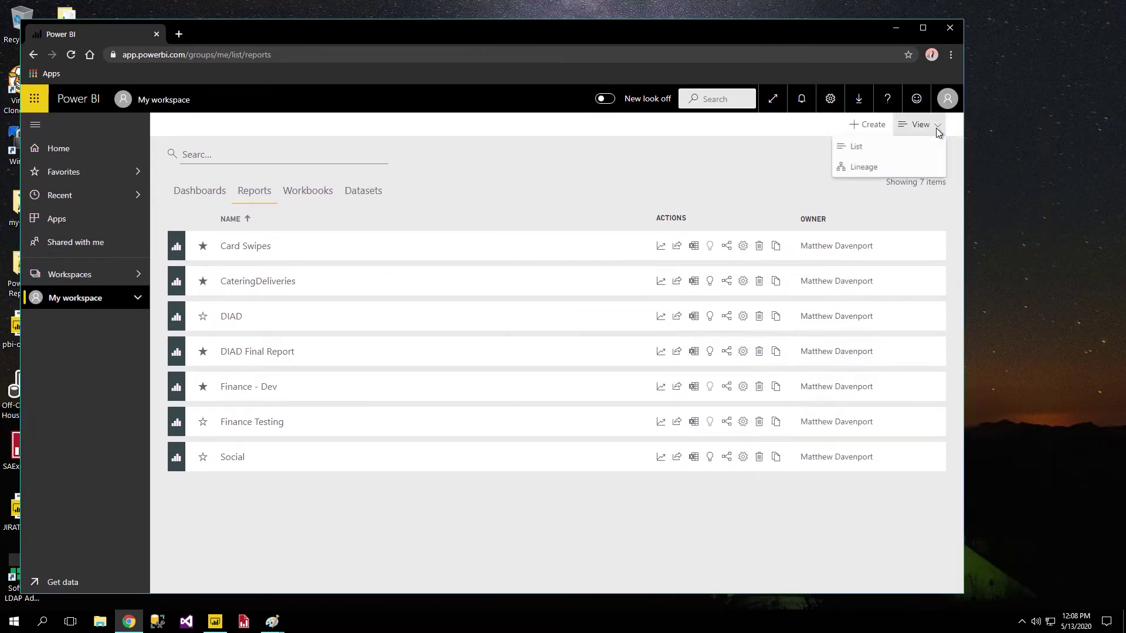
click(861, 167)
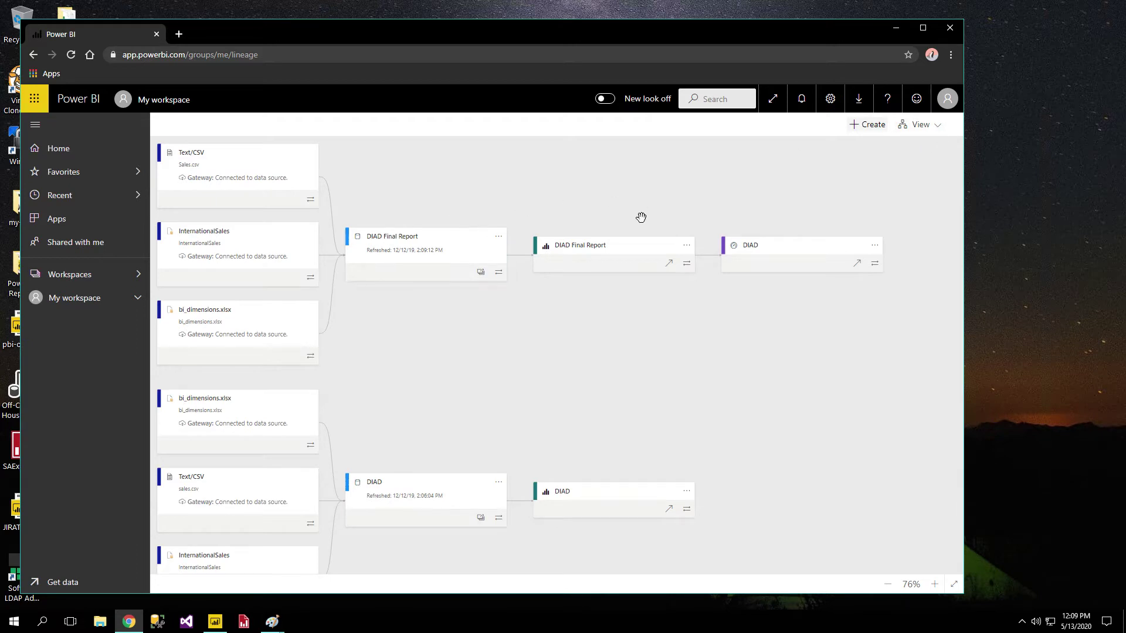
scroll(739, 246, down, 10)
scroll(773, 328, down, 3)
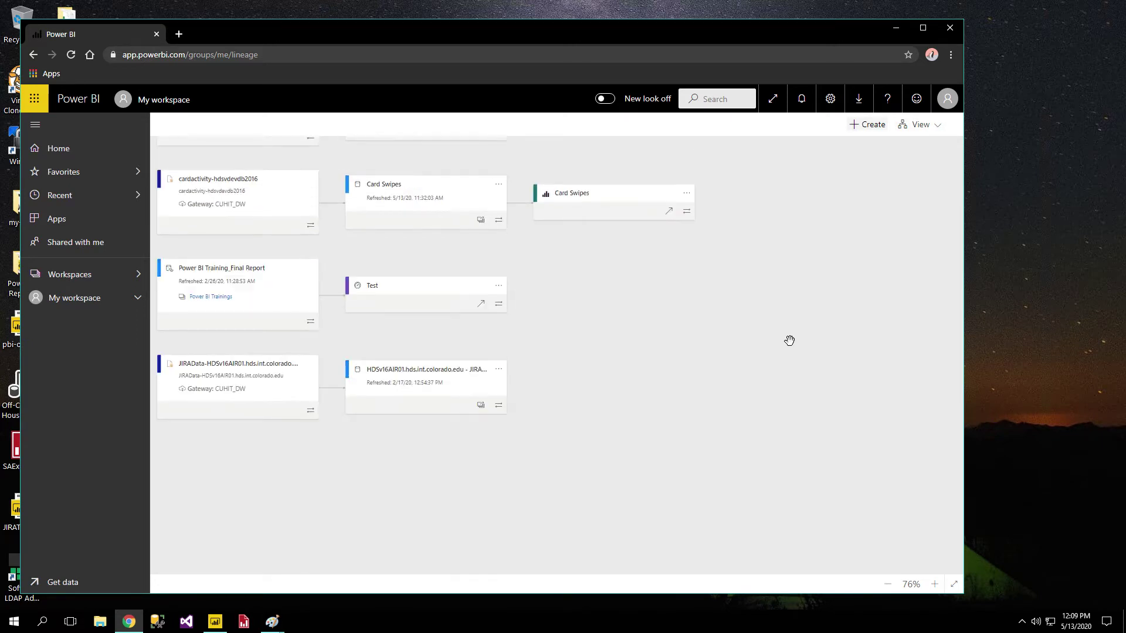
scroll(793, 355, up, 11)
scroll(793, 354, down, 5)
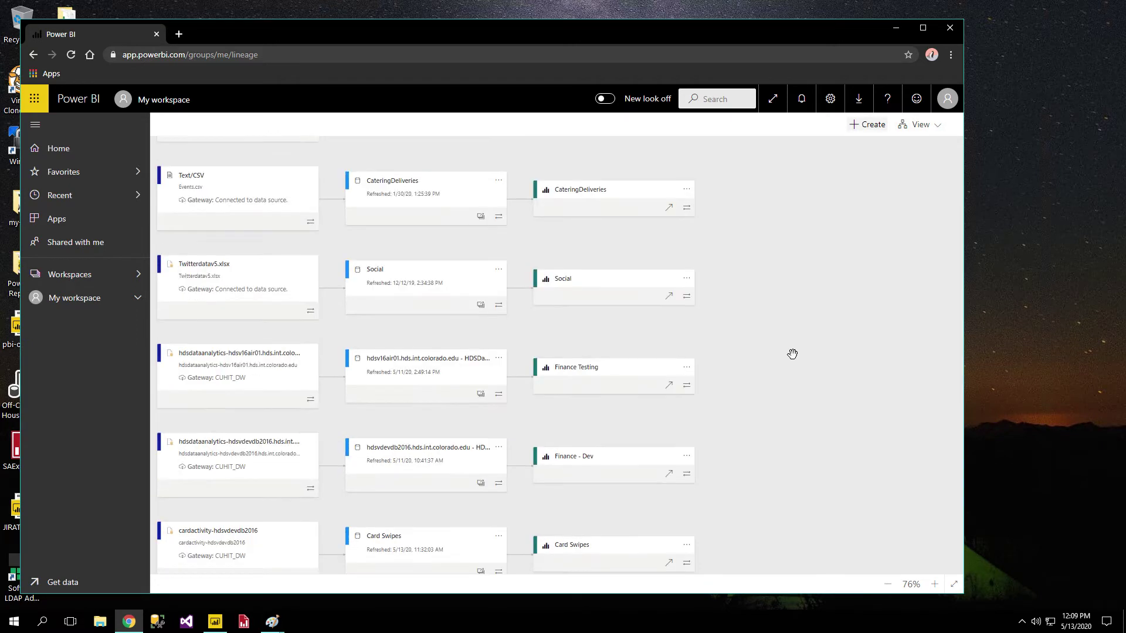
scroll(792, 354, down, 2)
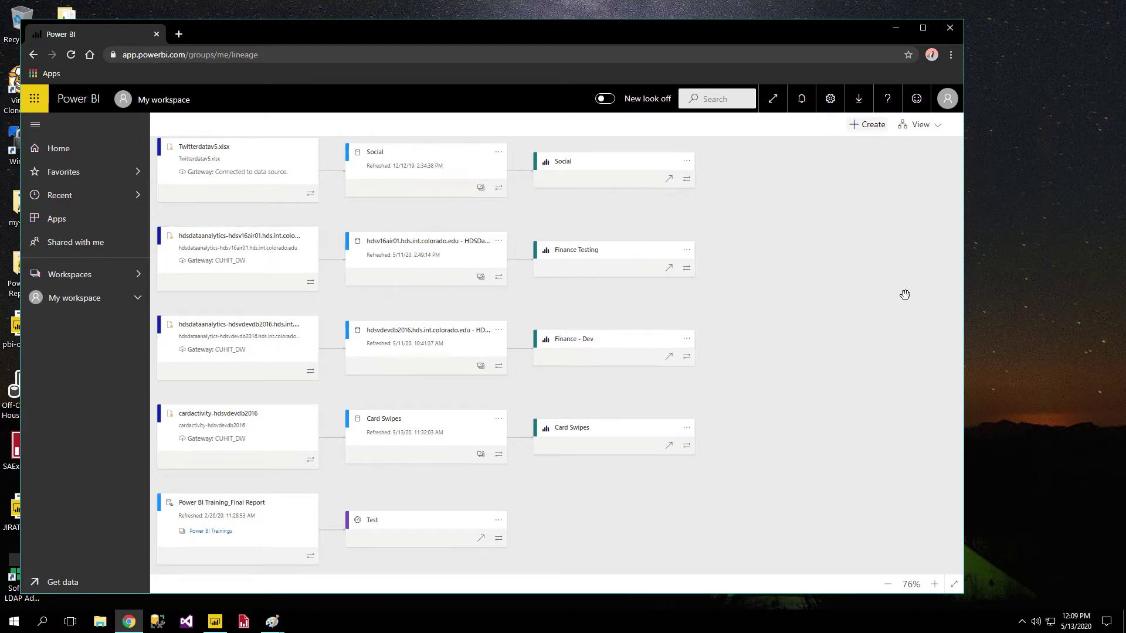
scroll(874, 308, up, 10)
scroll(856, 363, down, 12)
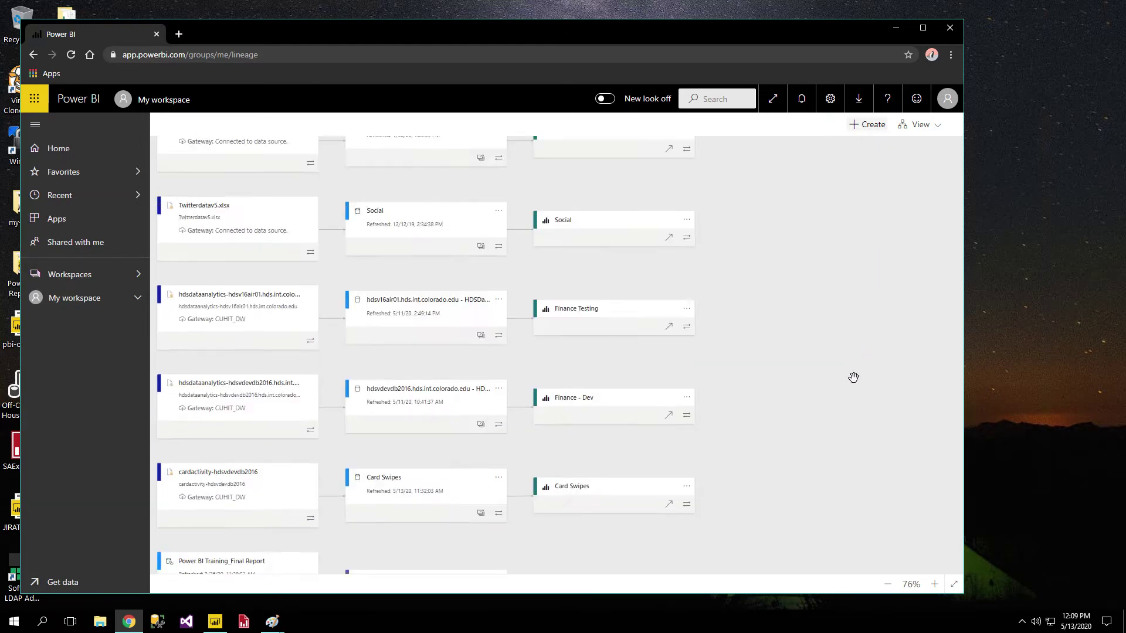
scroll(736, 409, up, 3)
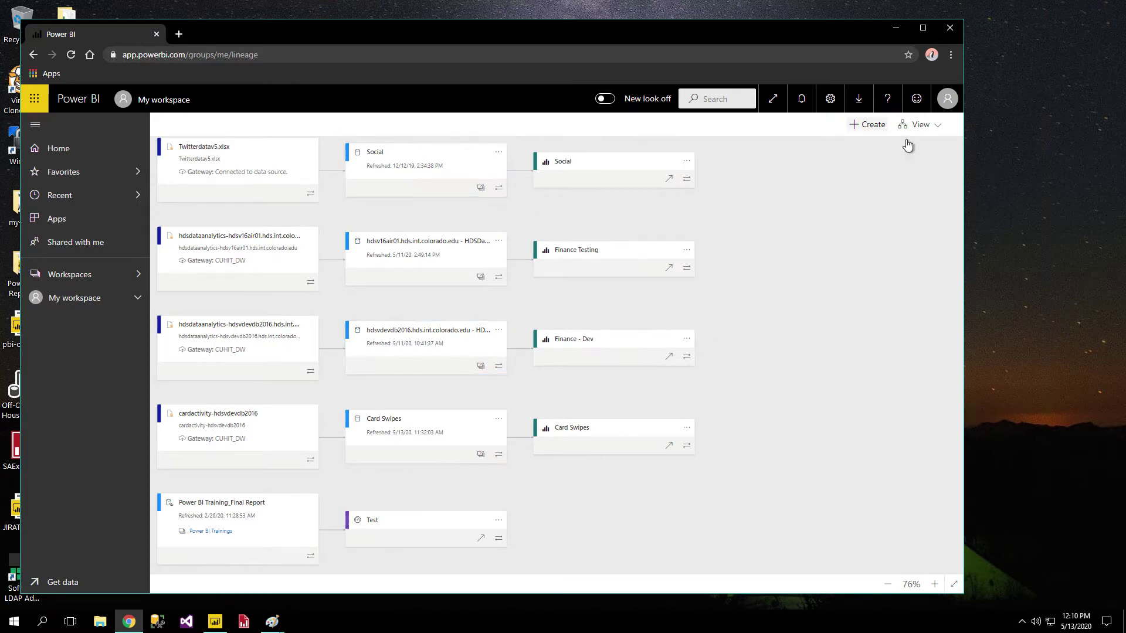
click(929, 126)
Return to List view and create a report from the Power BI Training_Final Report dataset.
click(883, 154)
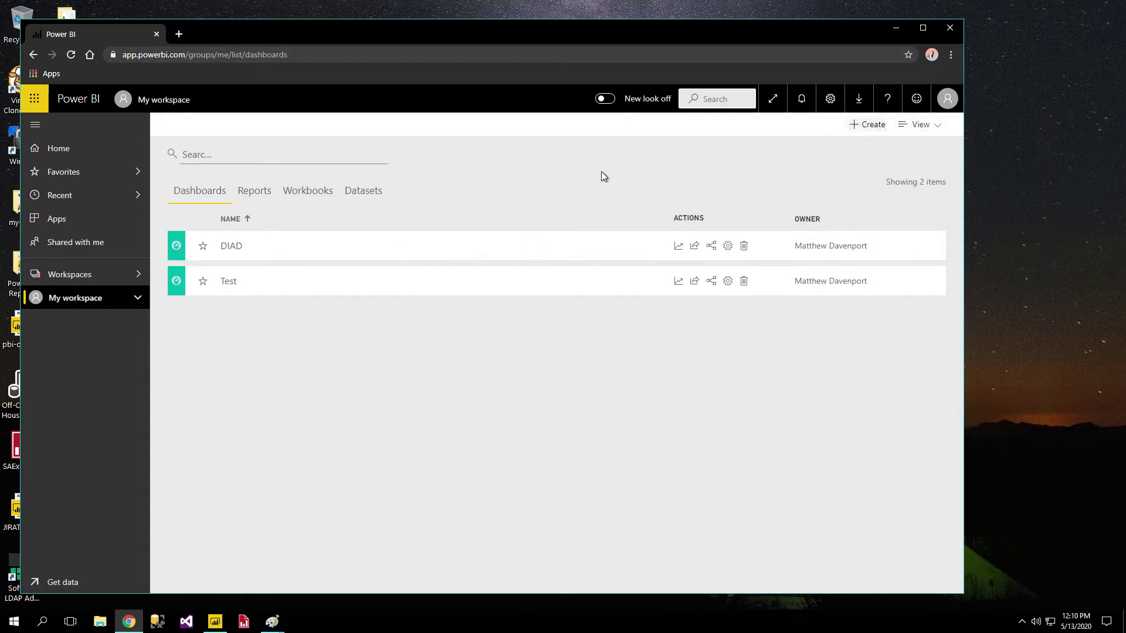
click(867, 129)
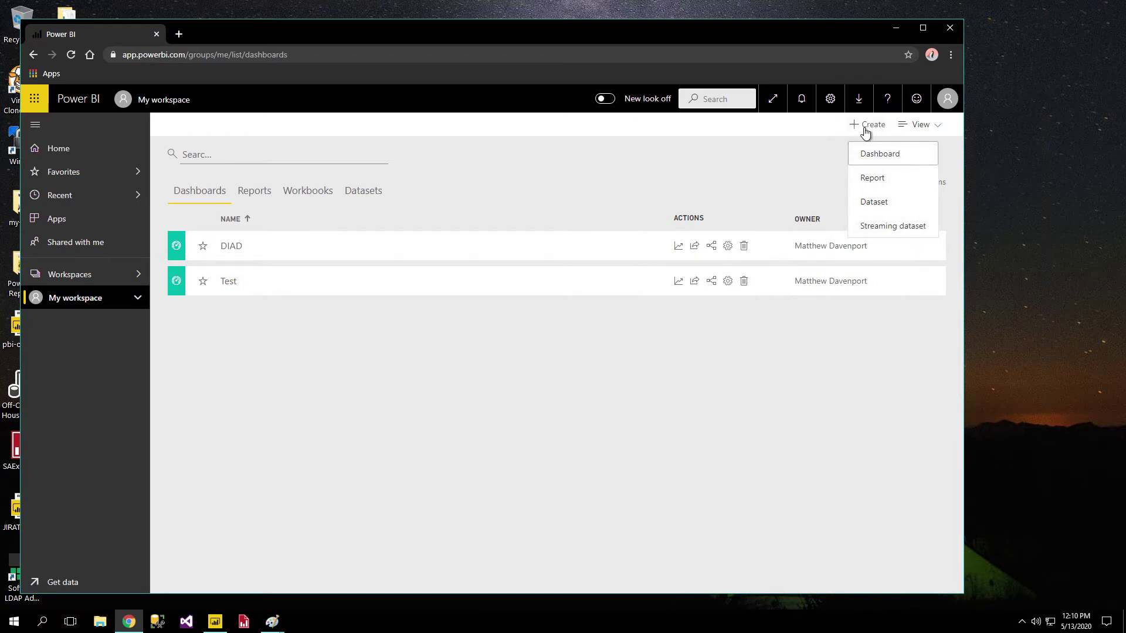
click(889, 181)
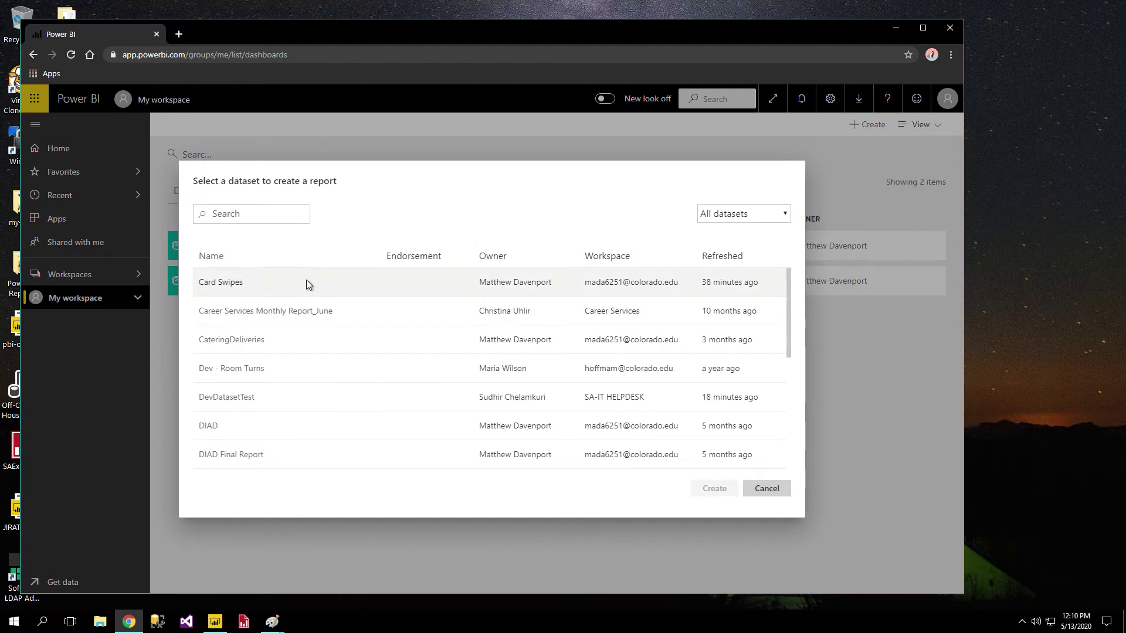
scroll(411, 328, down, 5)
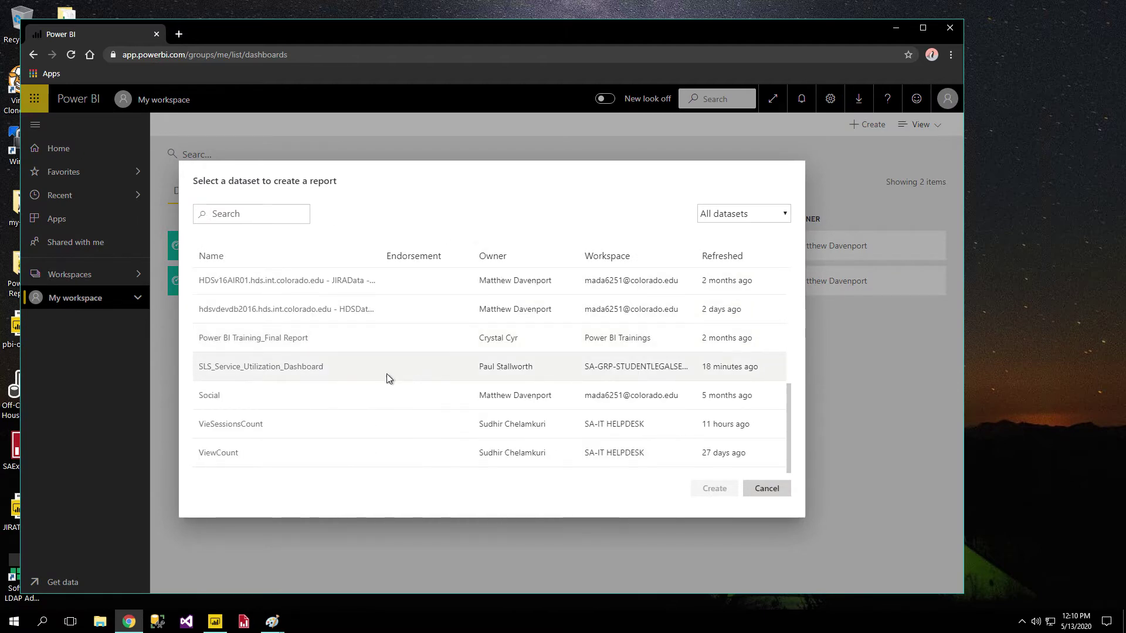
click(270, 339)
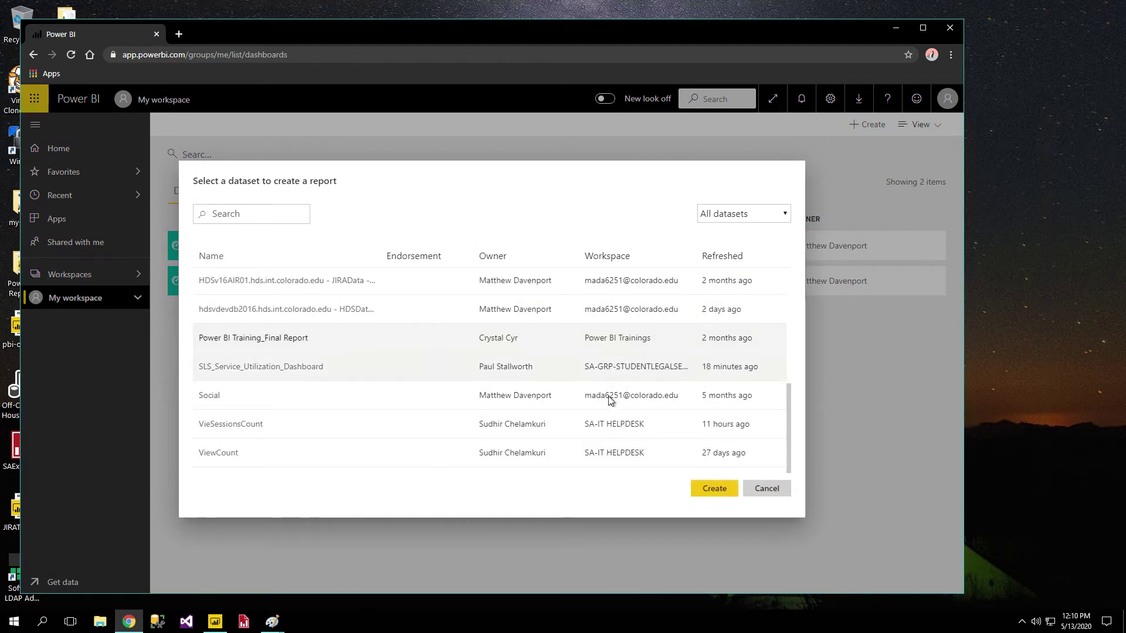
click(718, 490)
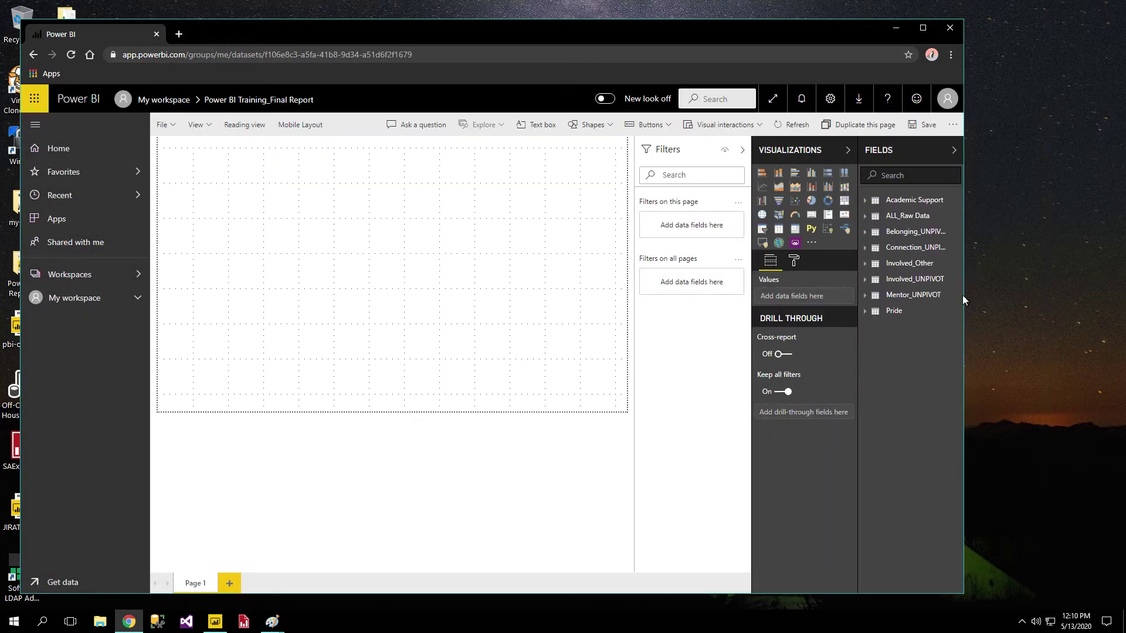
Add an enlarged area chart with Pride > PrideRating as its values.
click(900, 201)
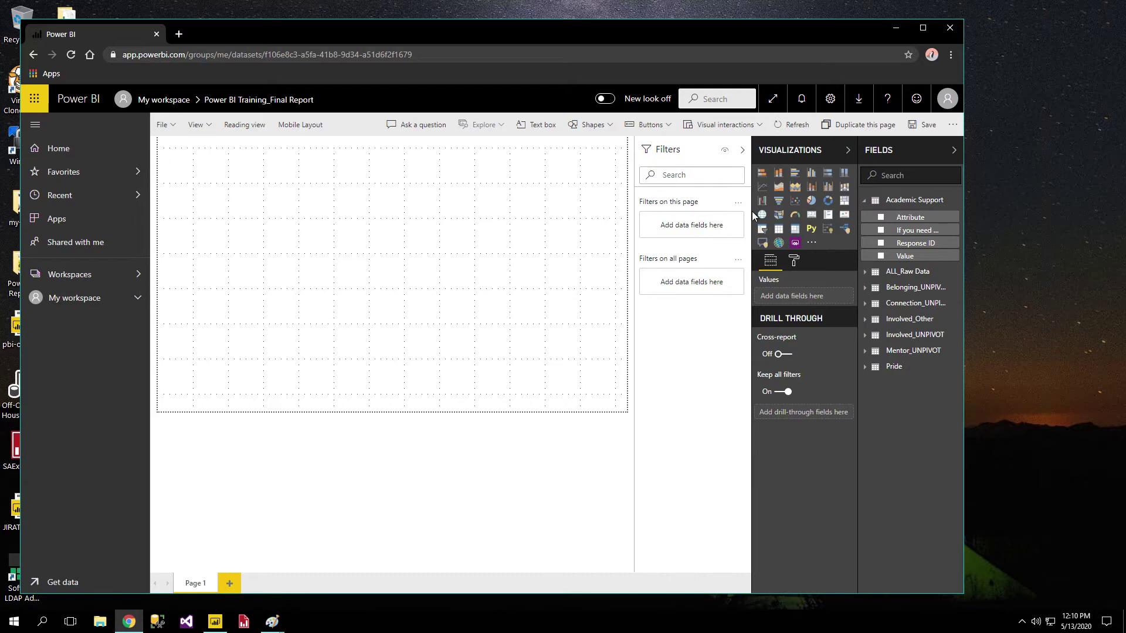
click(779, 187)
drag(265, 258, 566, 392)
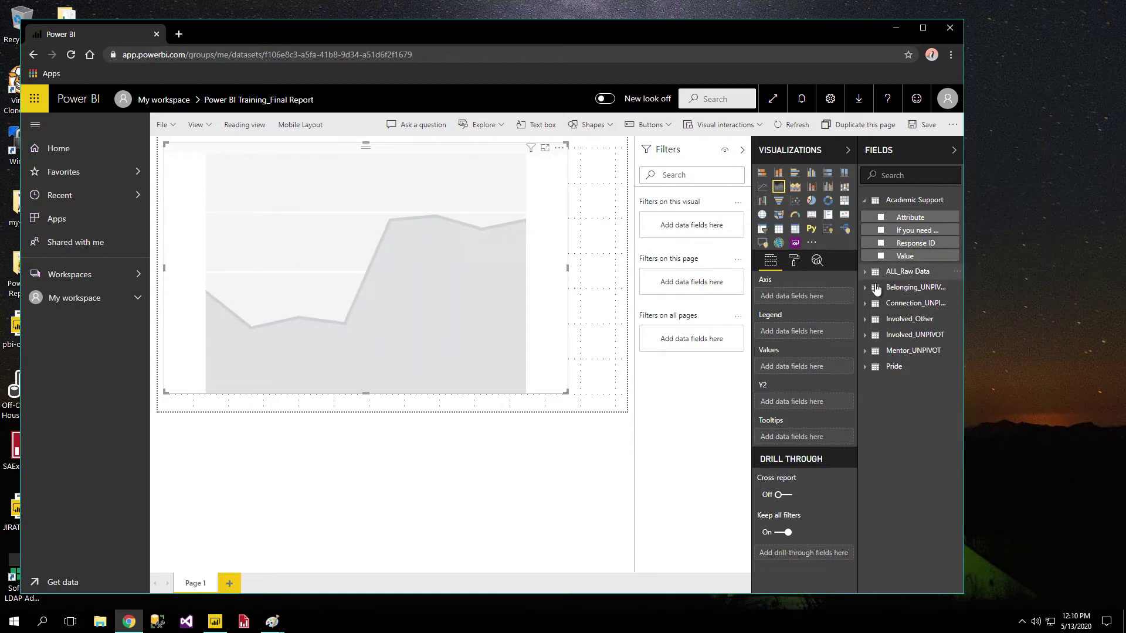
click(872, 368)
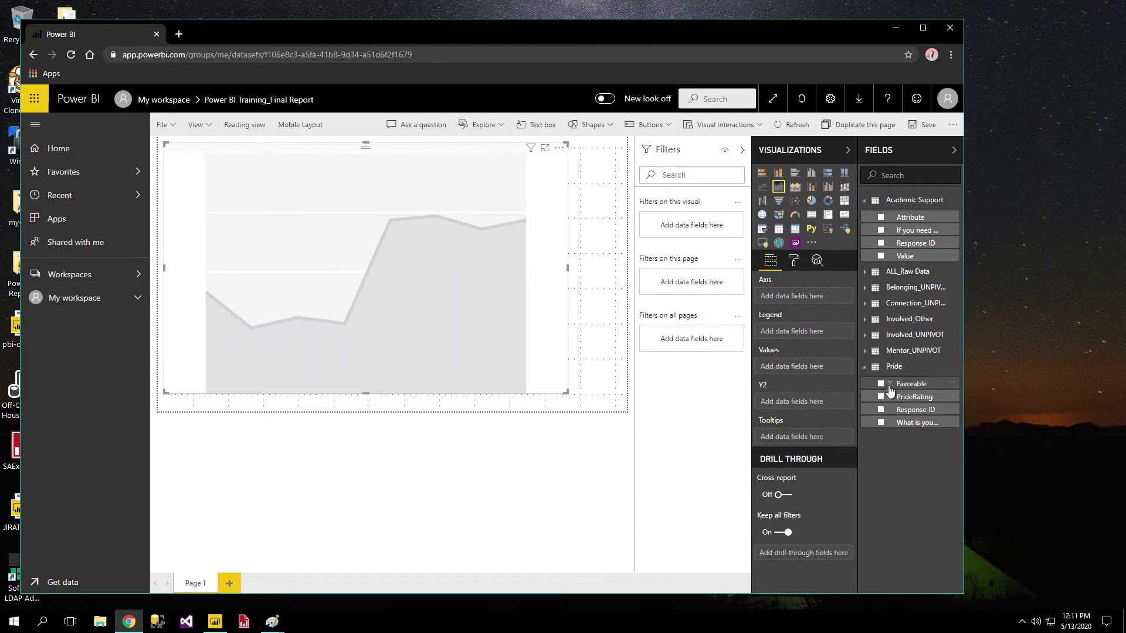
click(881, 397)
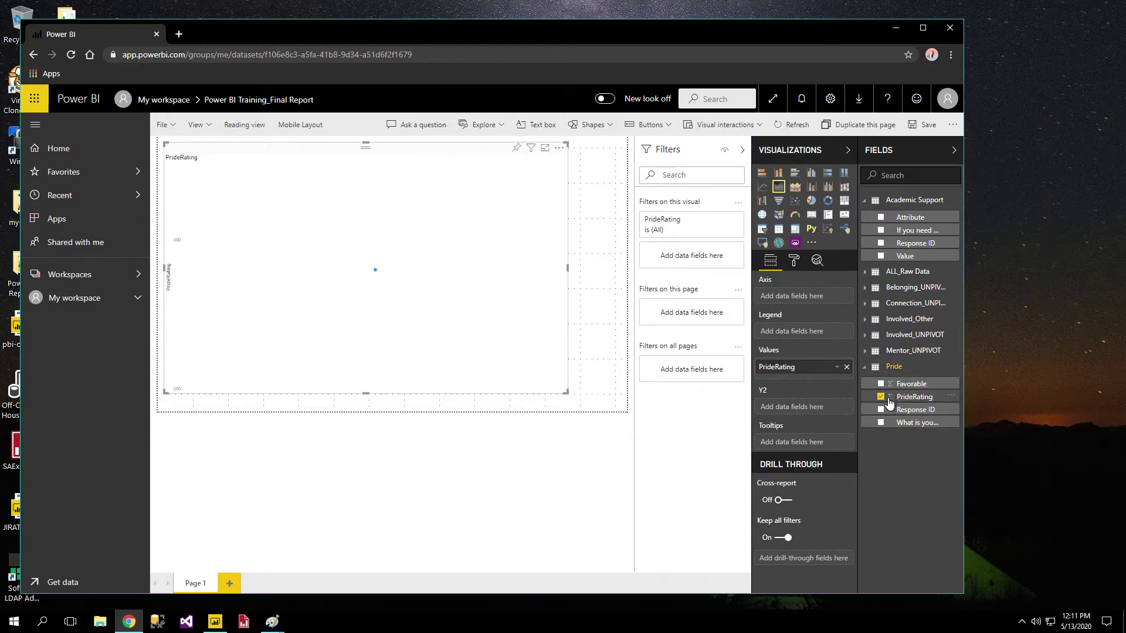
Put Recorded Date on the axis and remove Year, Quarter and Month, keeping Day.
click(876, 272)
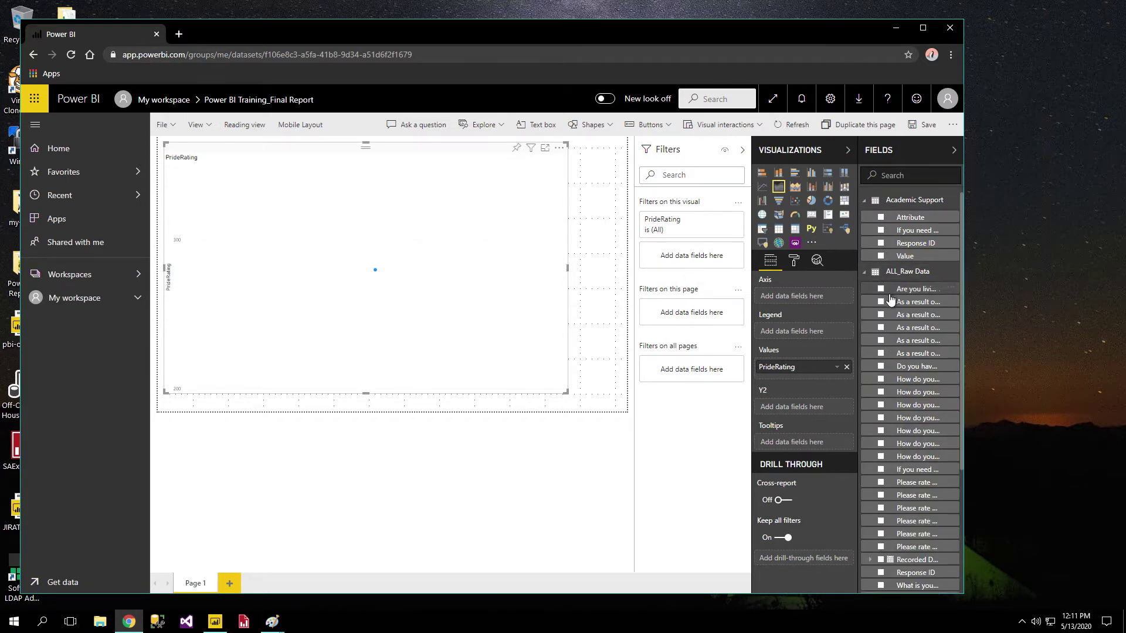
scroll(875, 293, down, 3)
click(879, 384)
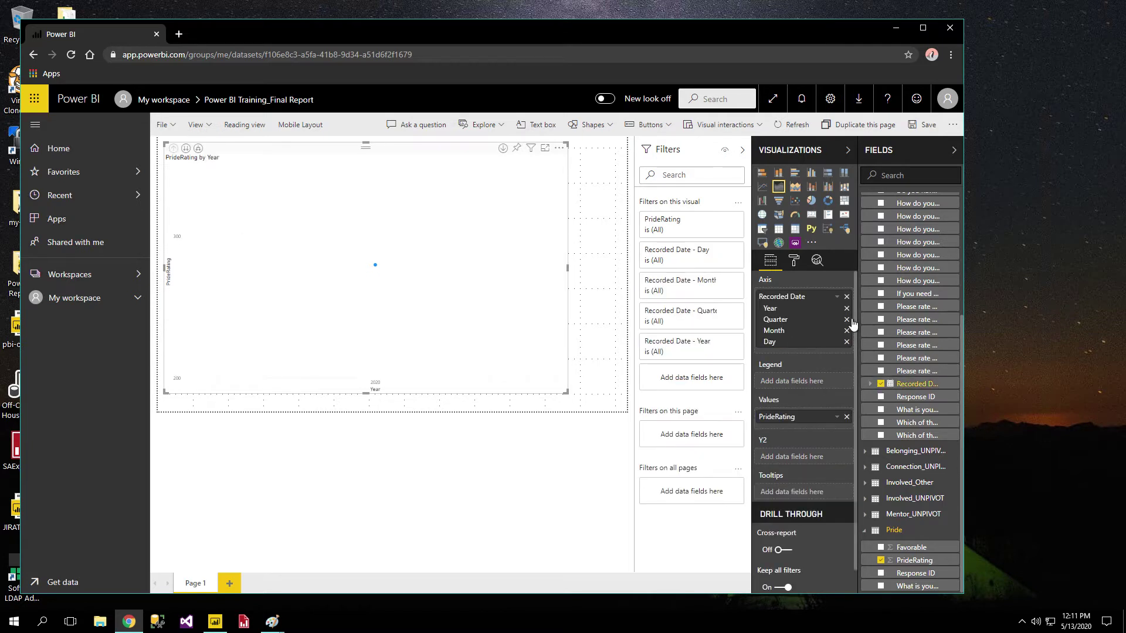
click(853, 312)
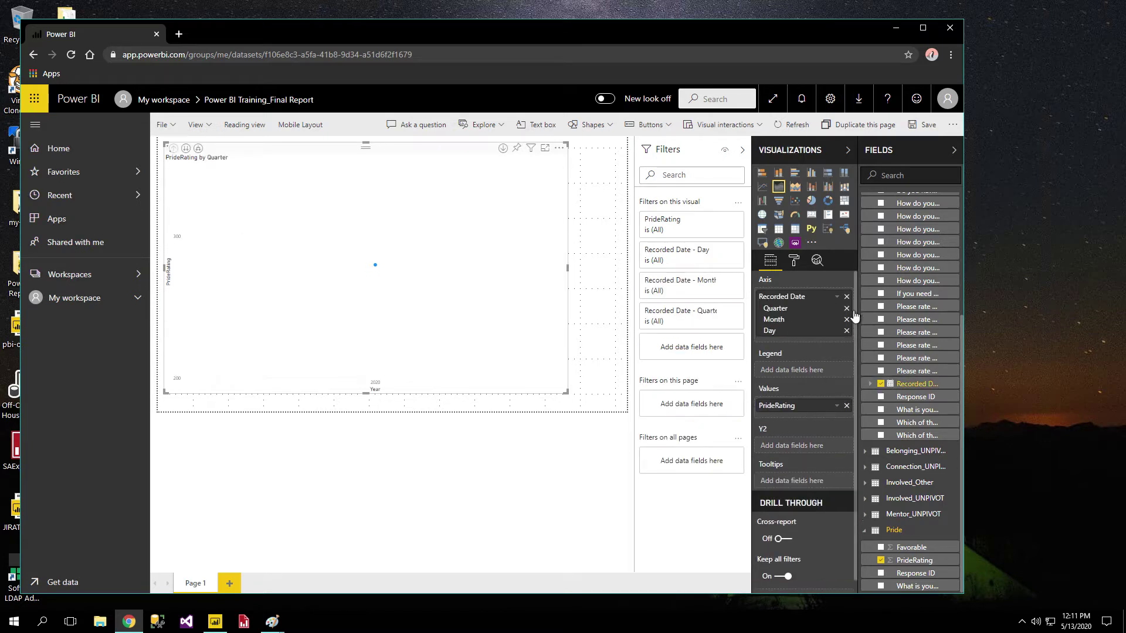
click(854, 311)
click(853, 311)
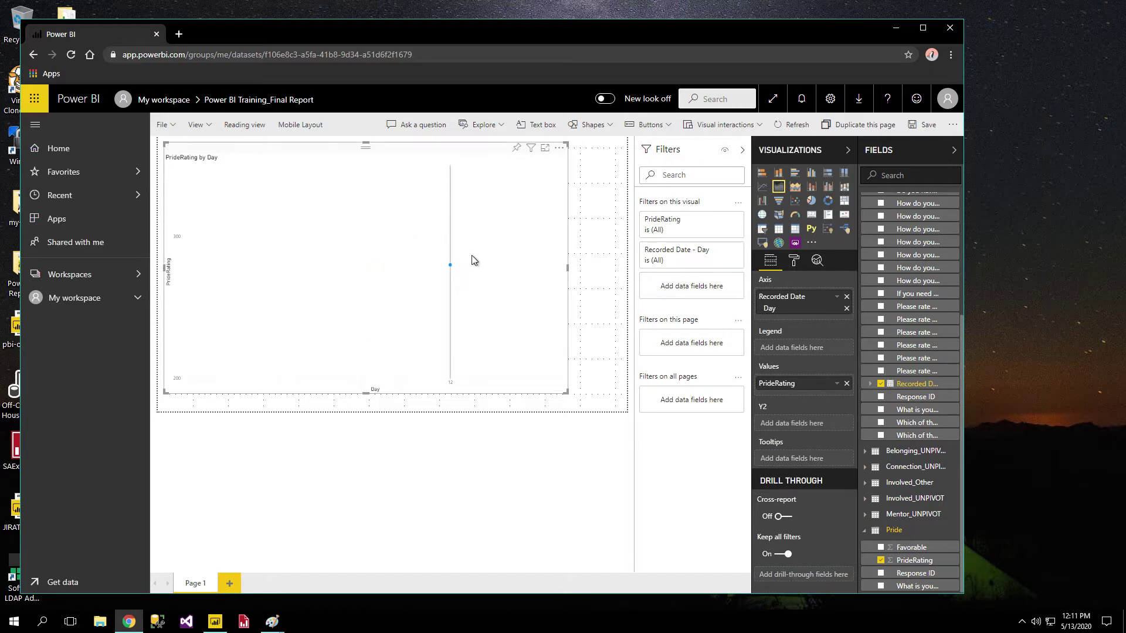
mouse_move(452, 273)
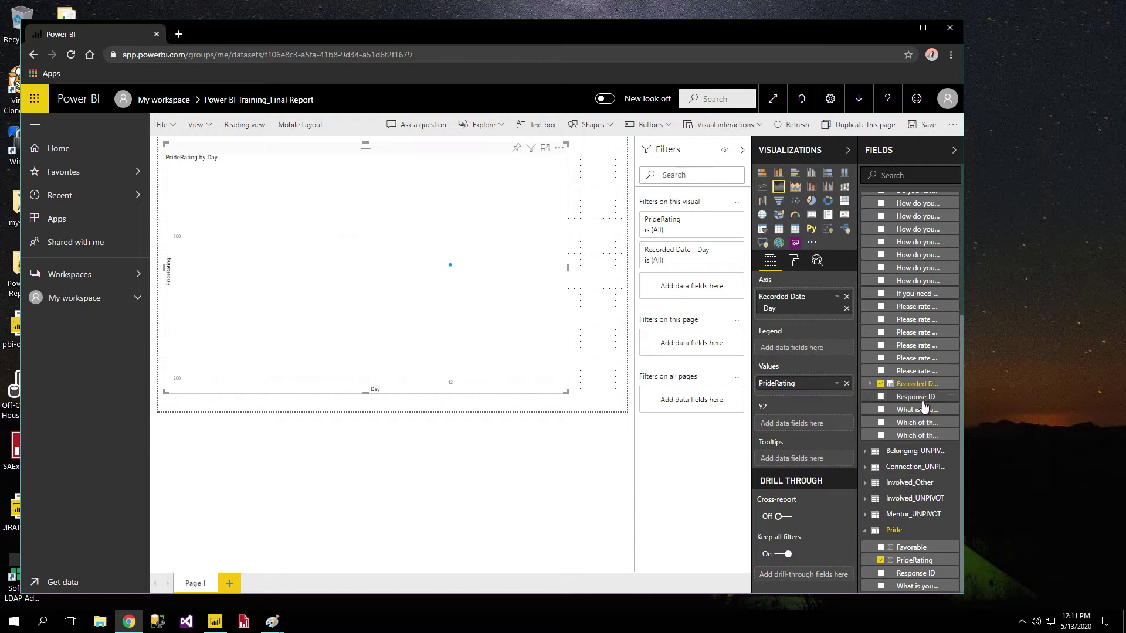
Add Response ID to the chart's Legend, making it PrideRating by Day and Response ID.
drag(915, 397, 817, 354)
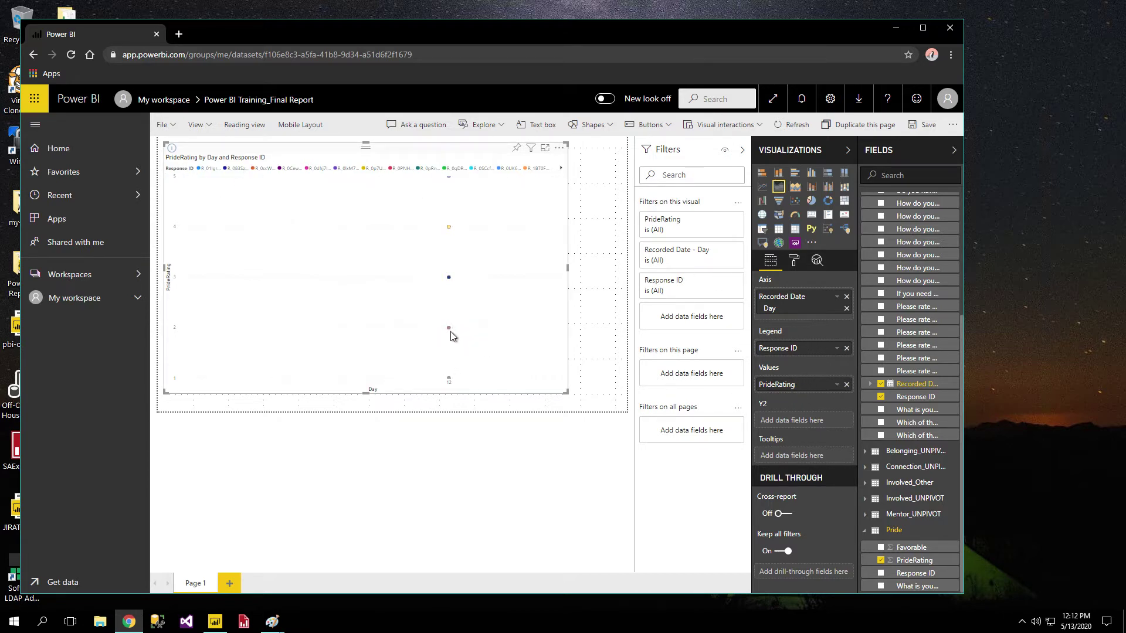
mouse_move(452, 334)
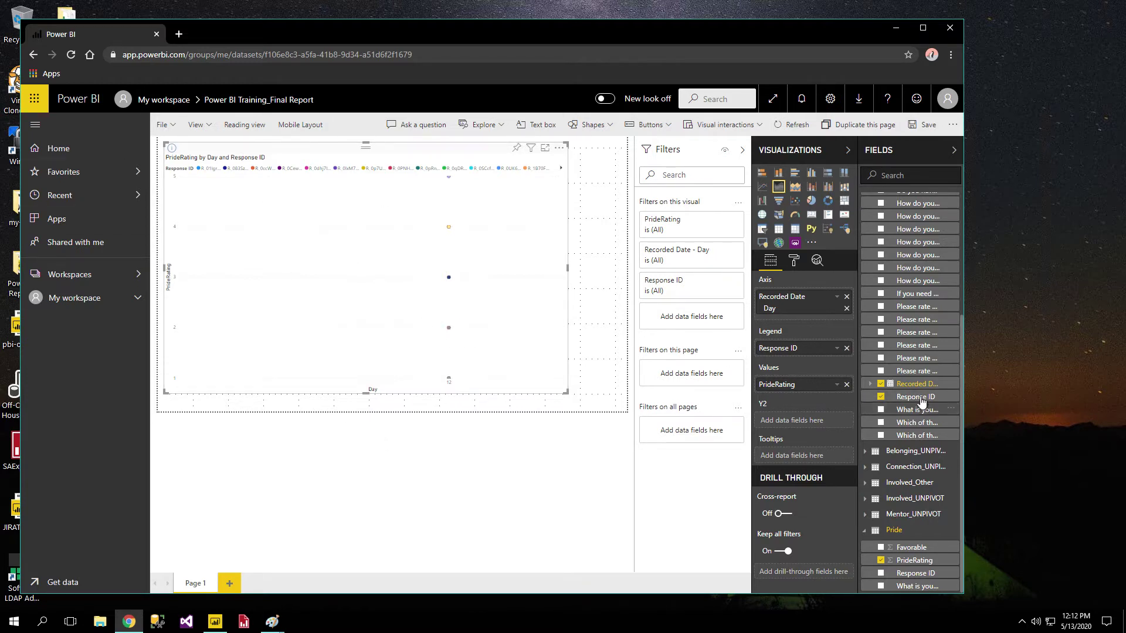
scroll(917, 329, up, 3)
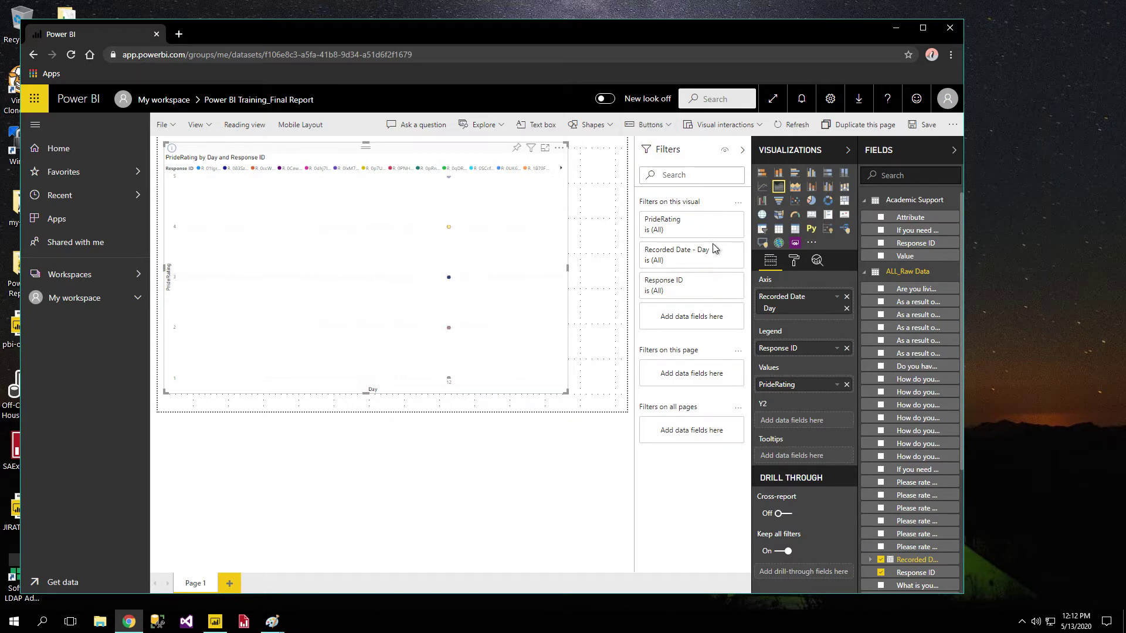
Deselect the chart and add a blank Page 2 after Page 1.
click(623, 204)
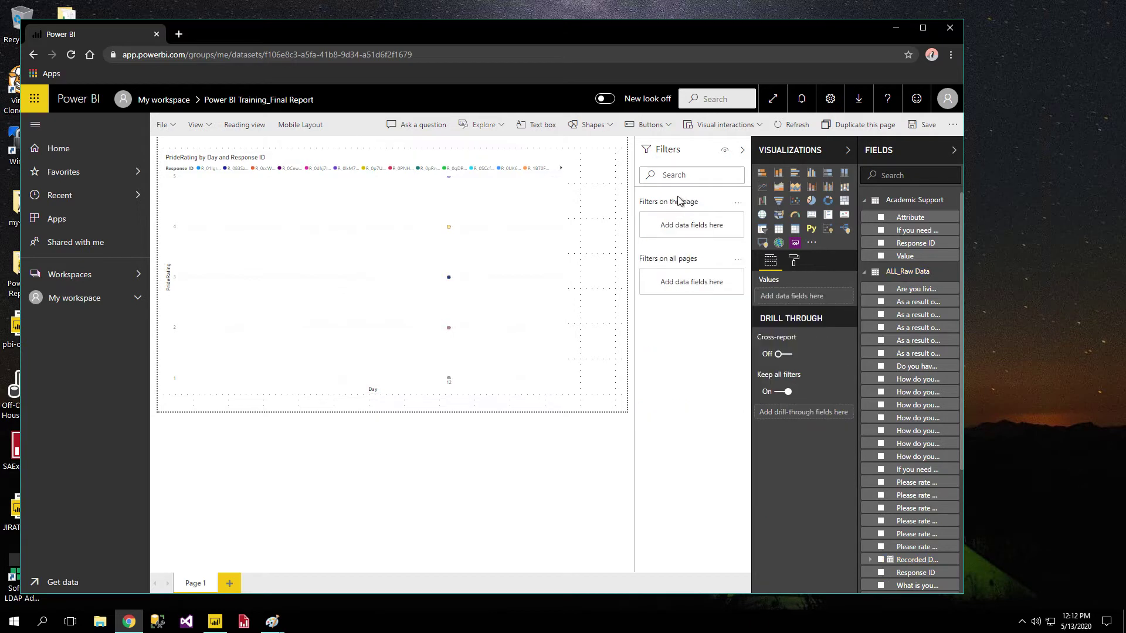
click(515, 234)
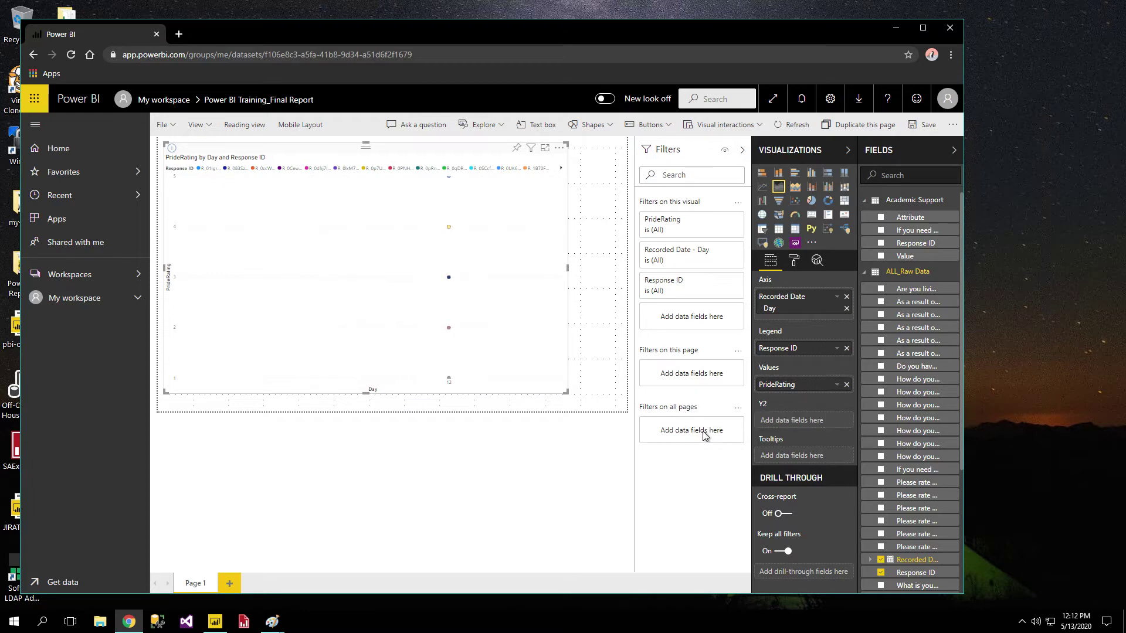
click(332, 549)
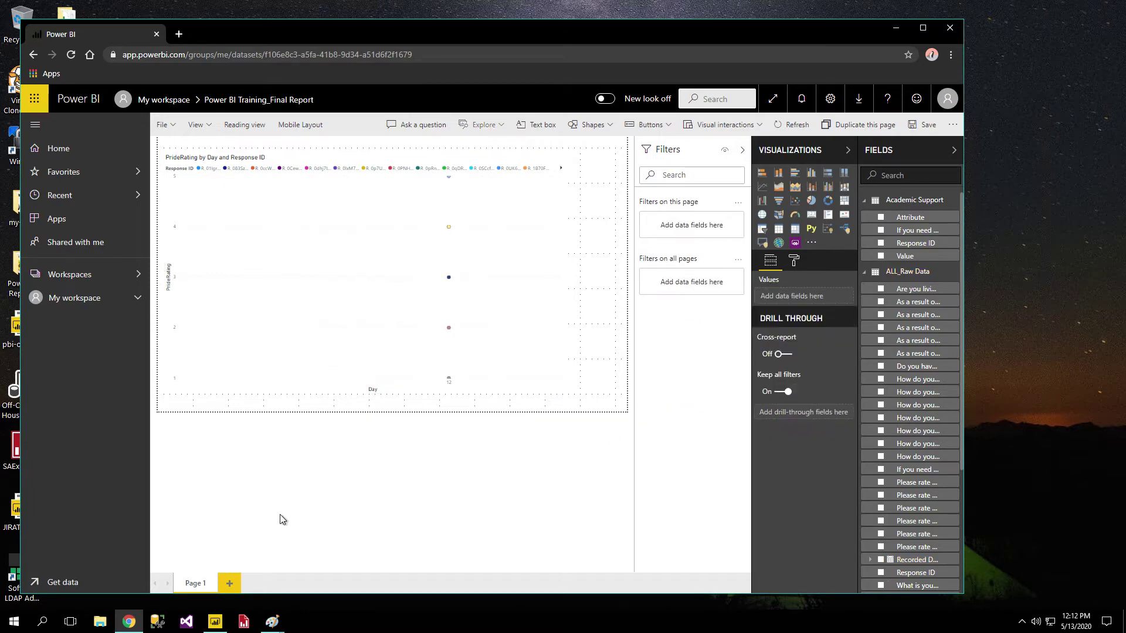
click(231, 585)
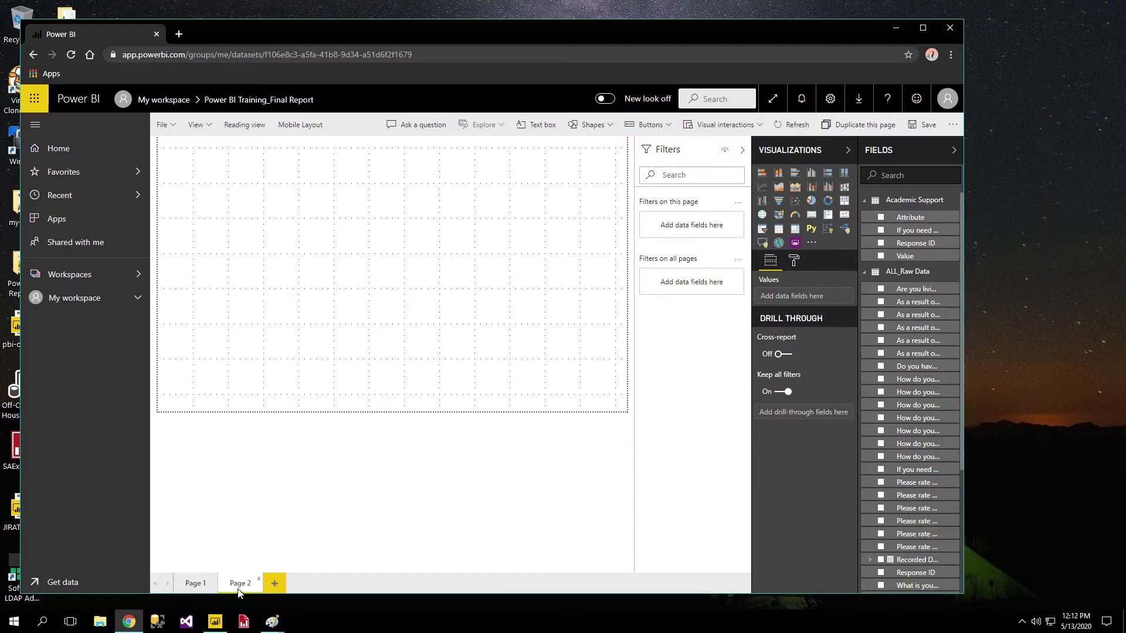
Rename the Page 2 tab to '2nd Page'.
right_click(237, 589)
click(232, 585)
right_click(233, 585)
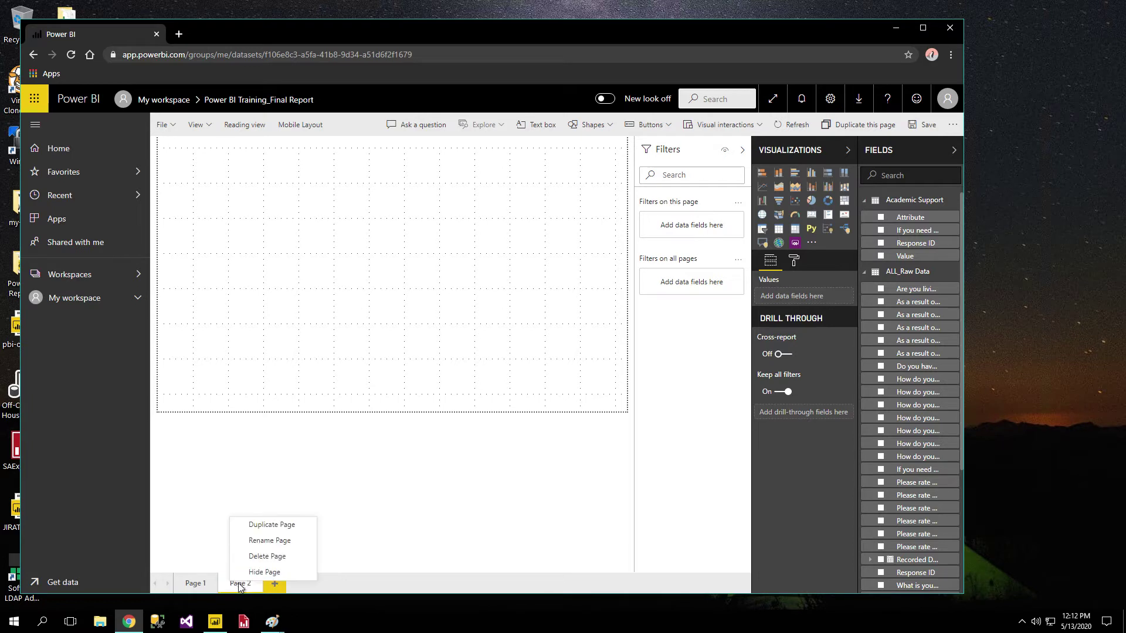
click(269, 543)
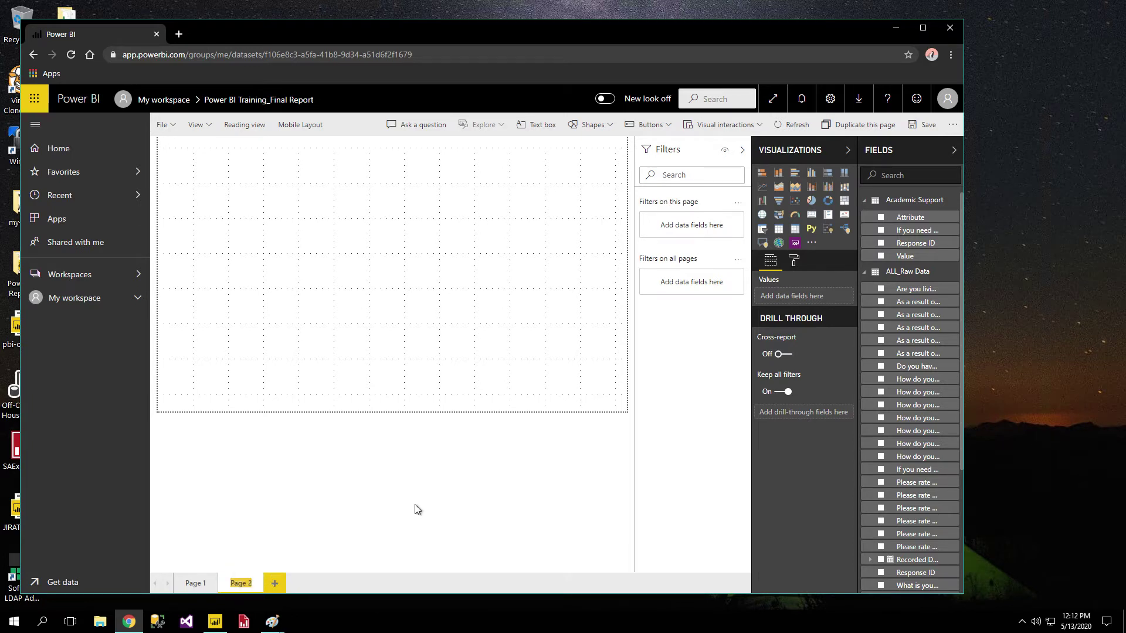
text(2nd)
key(Return)
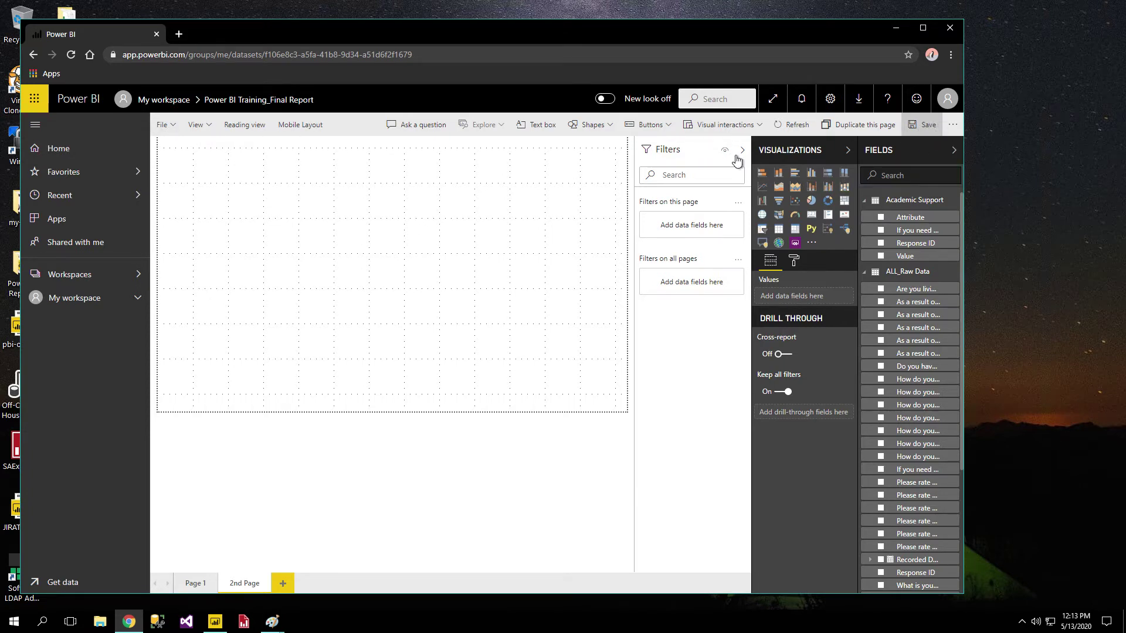
Check the File menu's saving options, then bring up the View menu.
click(164, 125)
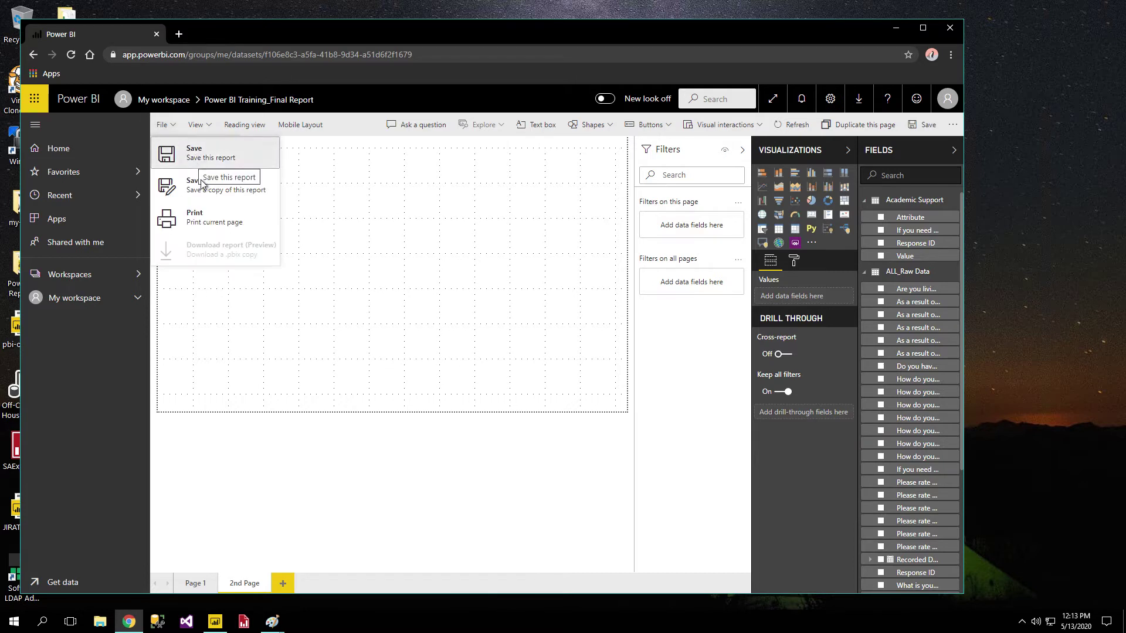
click(364, 213)
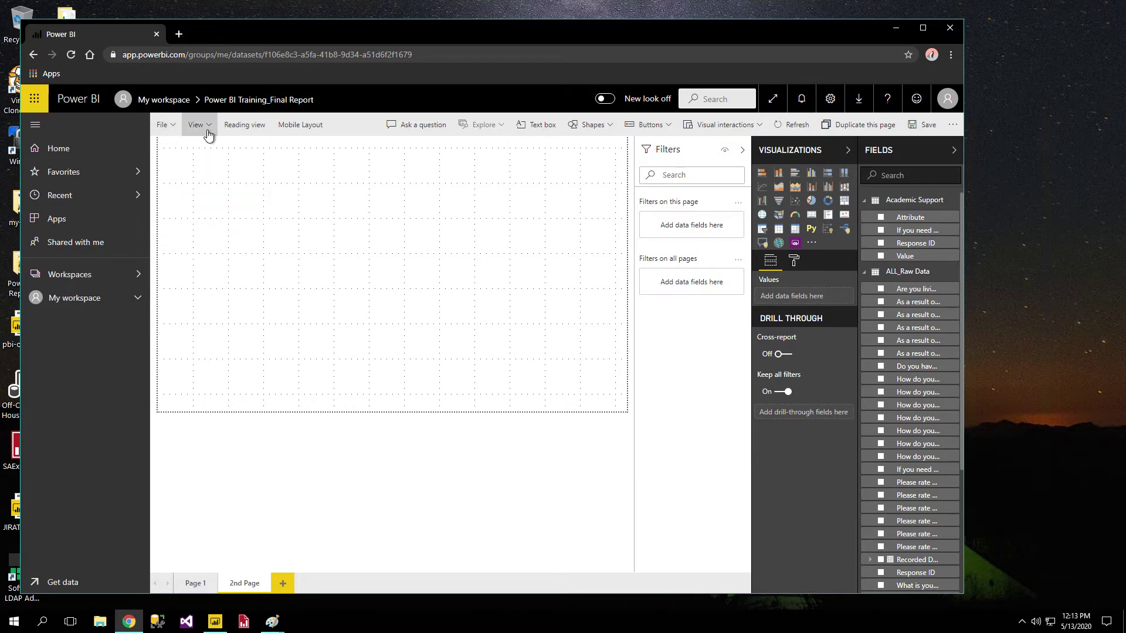
click(208, 134)
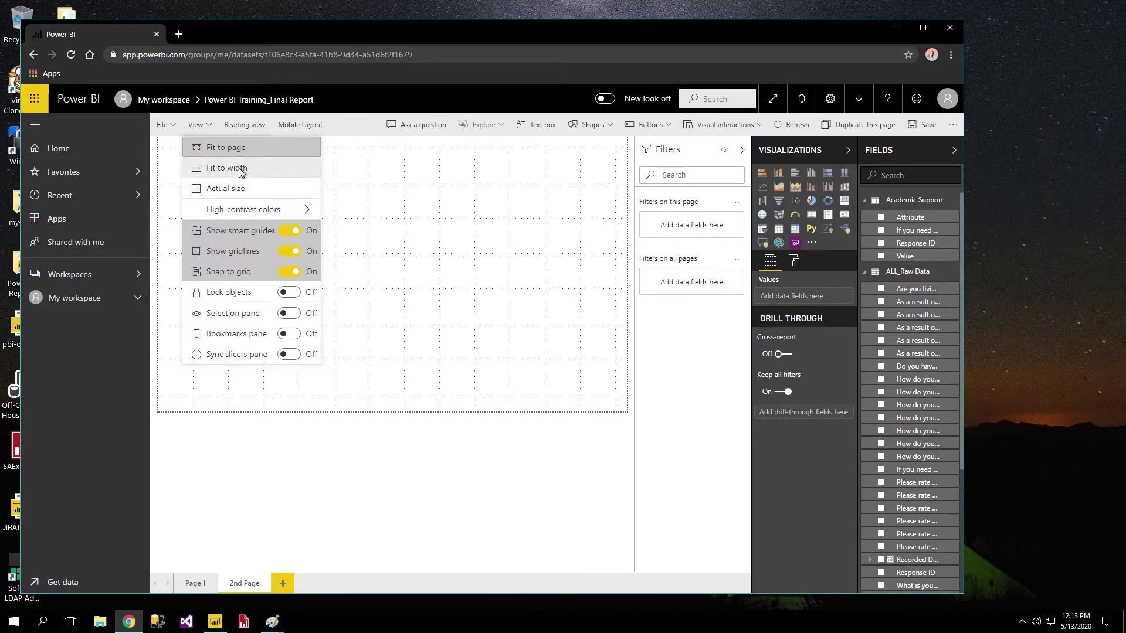
Try the Fit to width, Actual size and Fit to page zoom options.
click(238, 168)
click(214, 125)
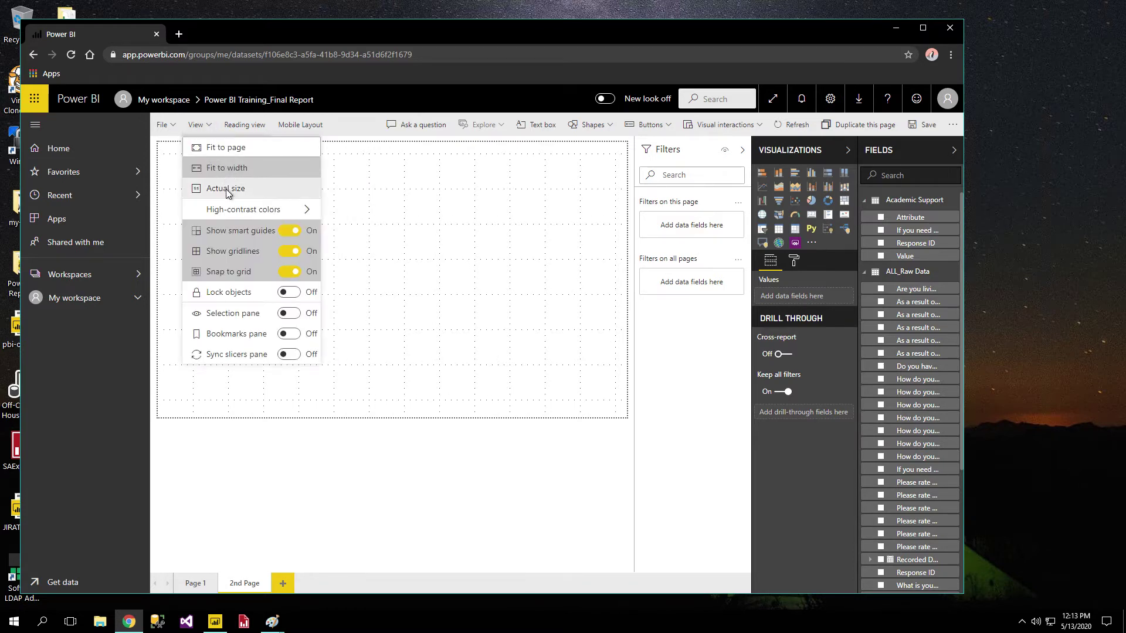
click(226, 188)
click(205, 125)
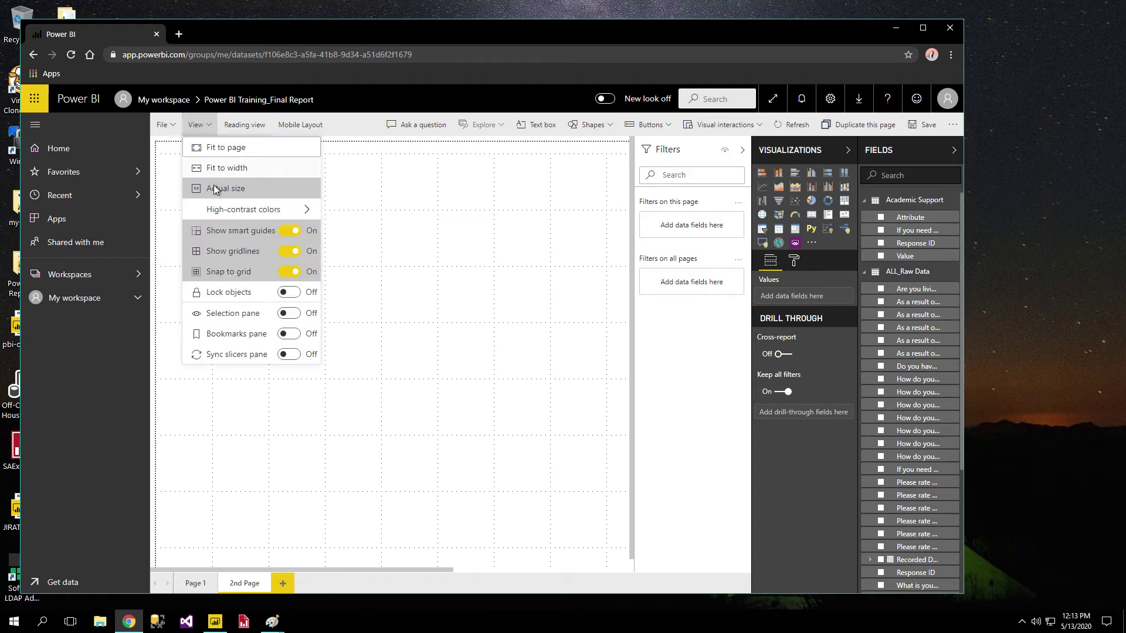
click(222, 146)
Turn off smart guides and gridlines, toggling snap to grid off and back on.
click(204, 127)
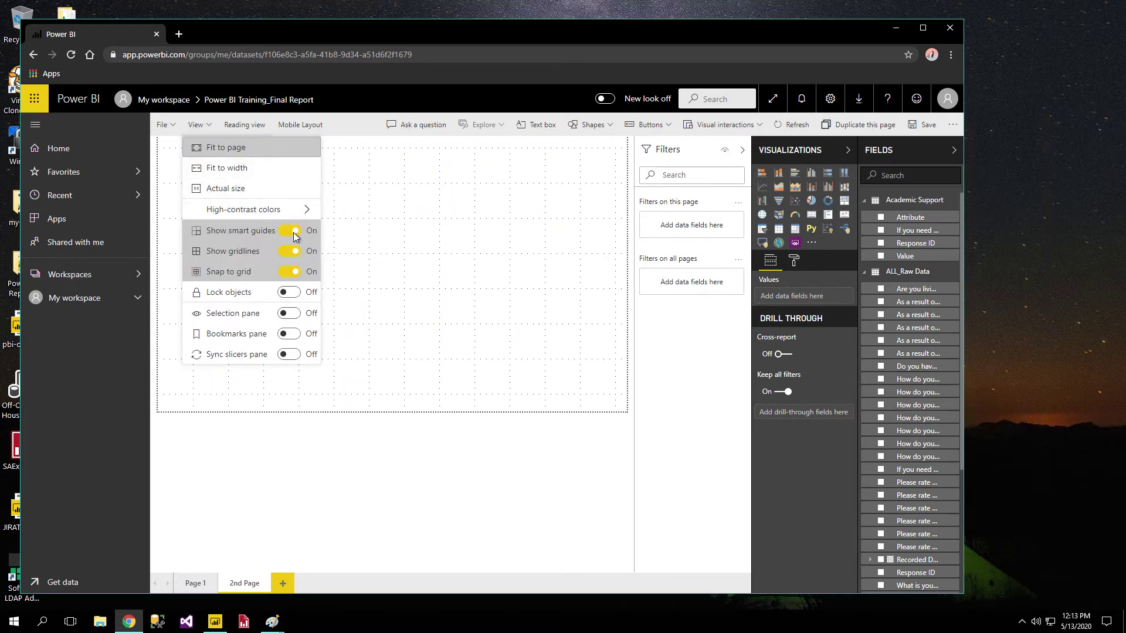
click(289, 230)
click(199, 125)
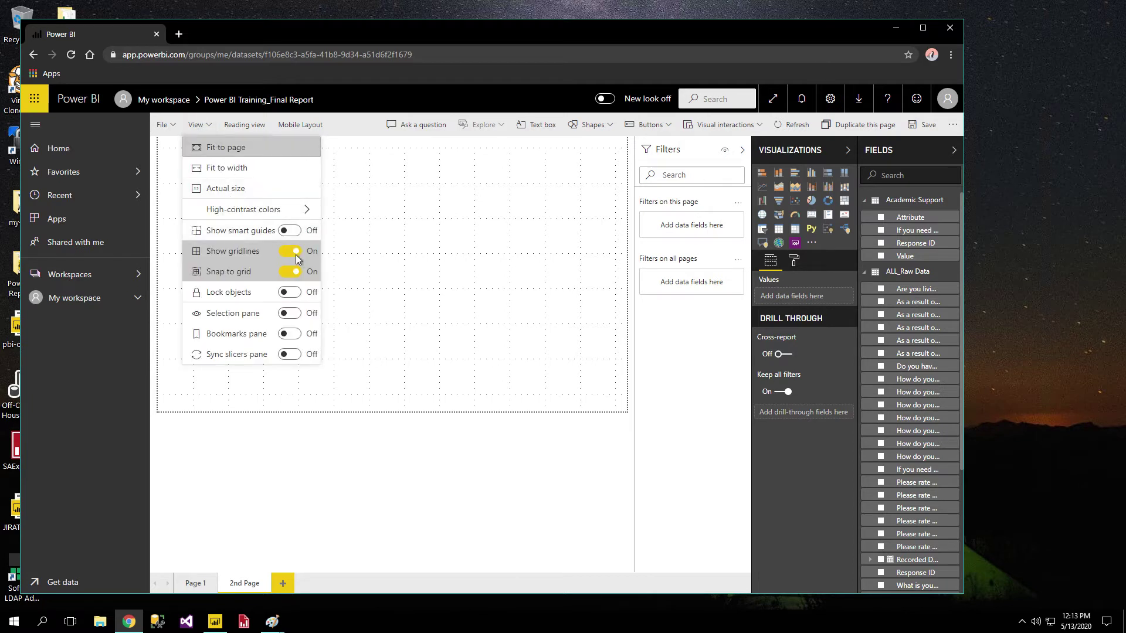
click(295, 253)
click(198, 124)
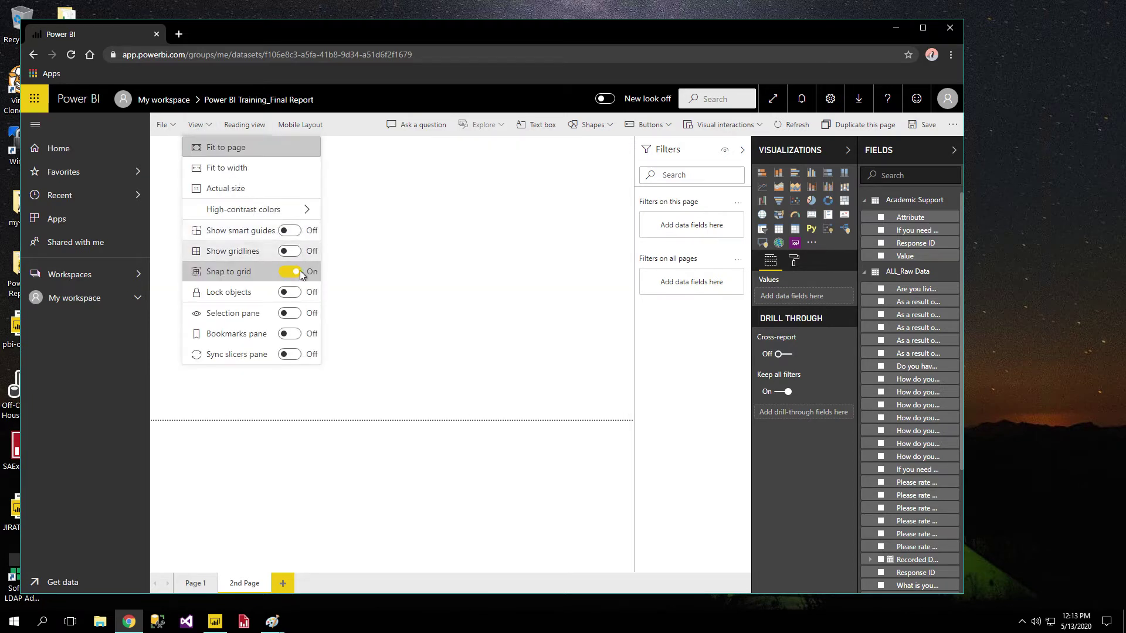
click(295, 274)
click(195, 127)
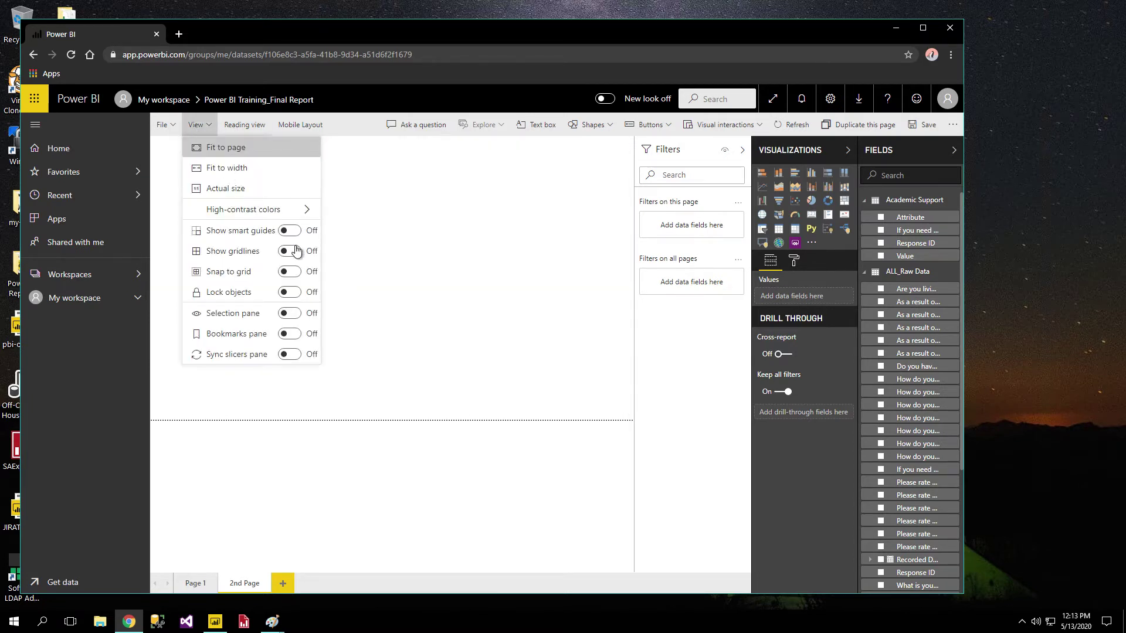
click(294, 287)
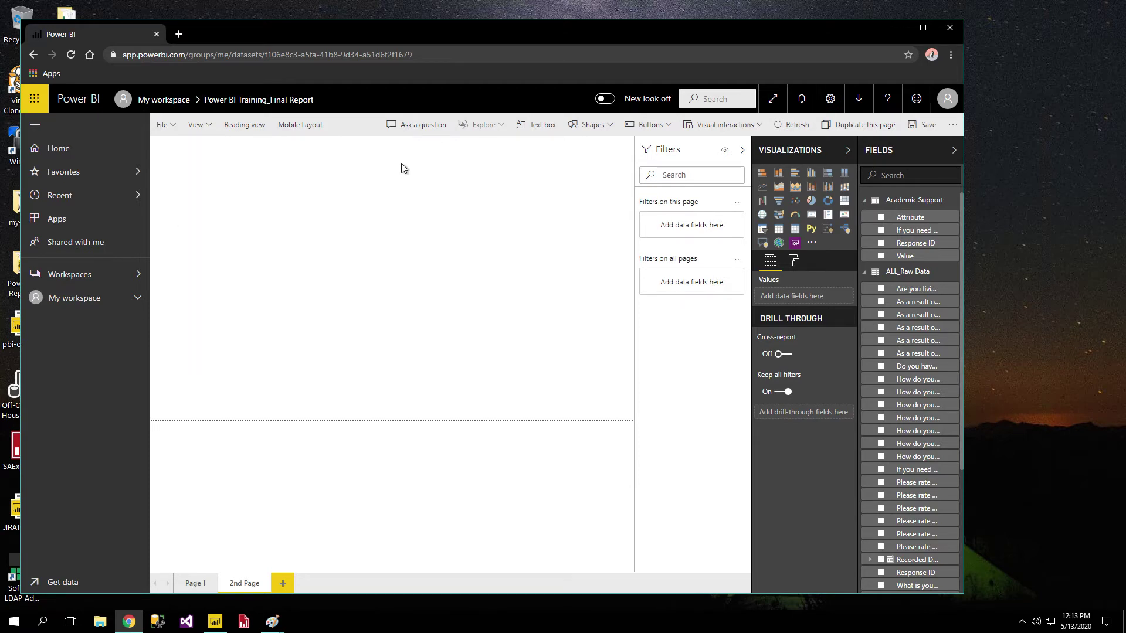
Turn object locking off and show the Selection pane for 2nd Page.
click(197, 124)
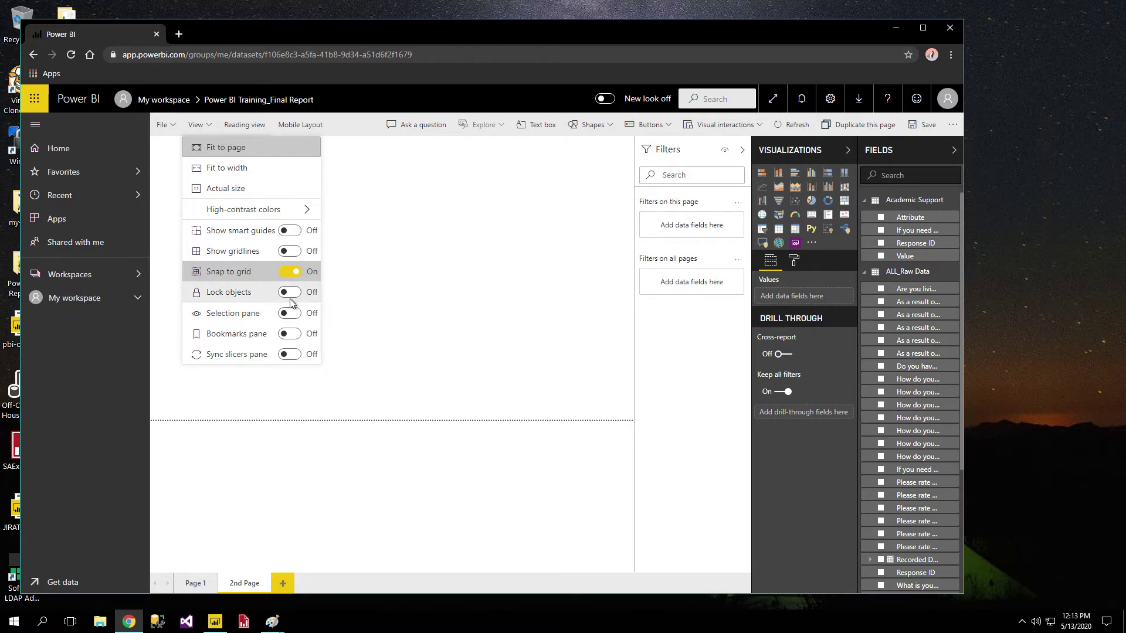
key(Escape)
click(197, 124)
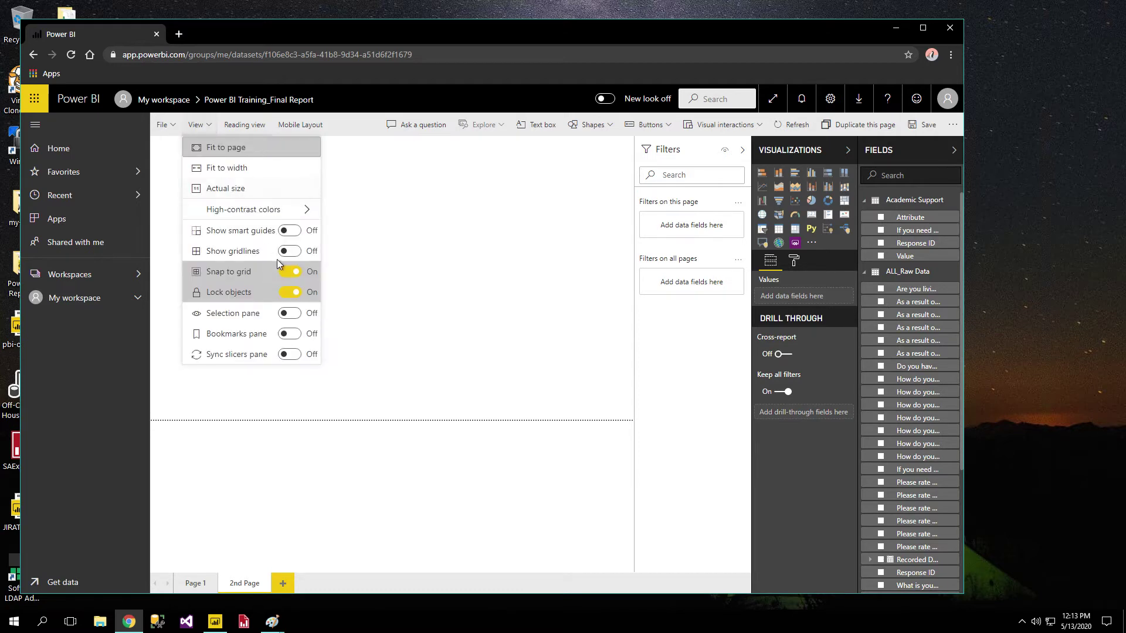
click(293, 292)
click(196, 124)
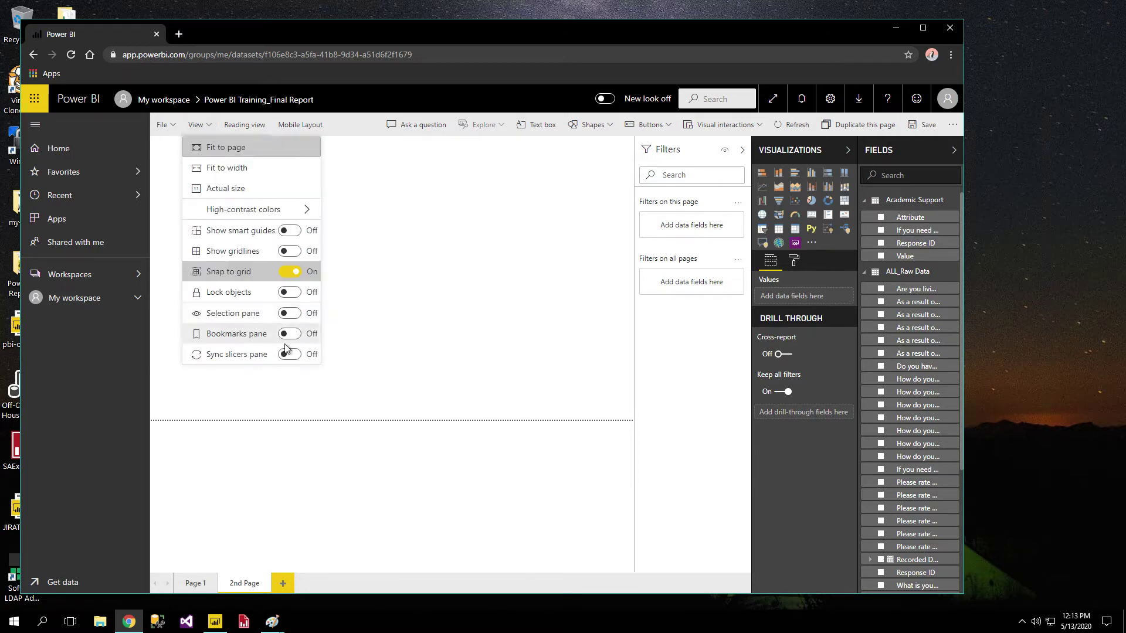
click(291, 314)
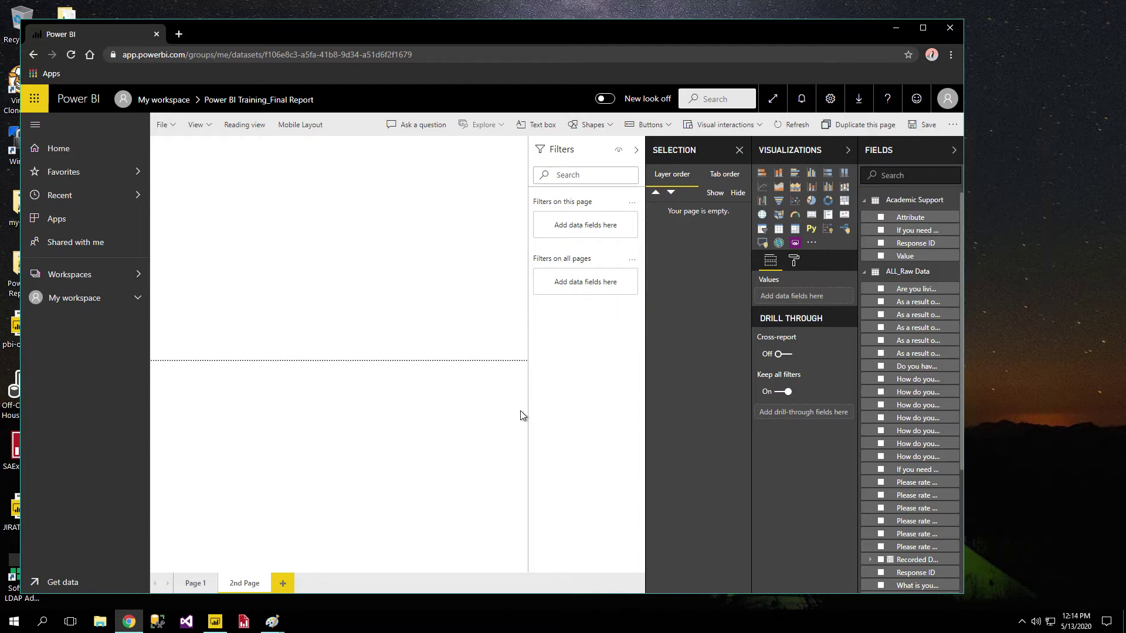
Close the Selection pane, then preview and close the Bookmarks pane on the empty 2nd Page.
mouse_move(178, 161)
mouse_down()
mouse_move(472, 349)
mouse_move(494, 345)
mouse_move(208, 138)
mouse_move(156, 156)
mouse_move(186, 150)
mouse_up()
click(740, 150)
click(196, 124)
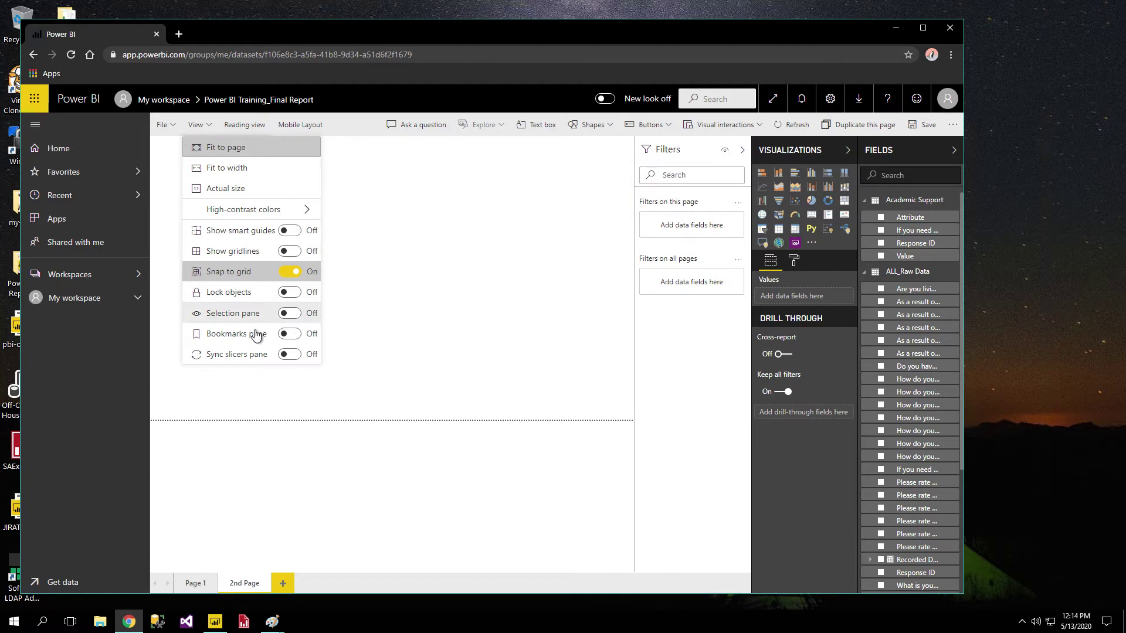
click(288, 335)
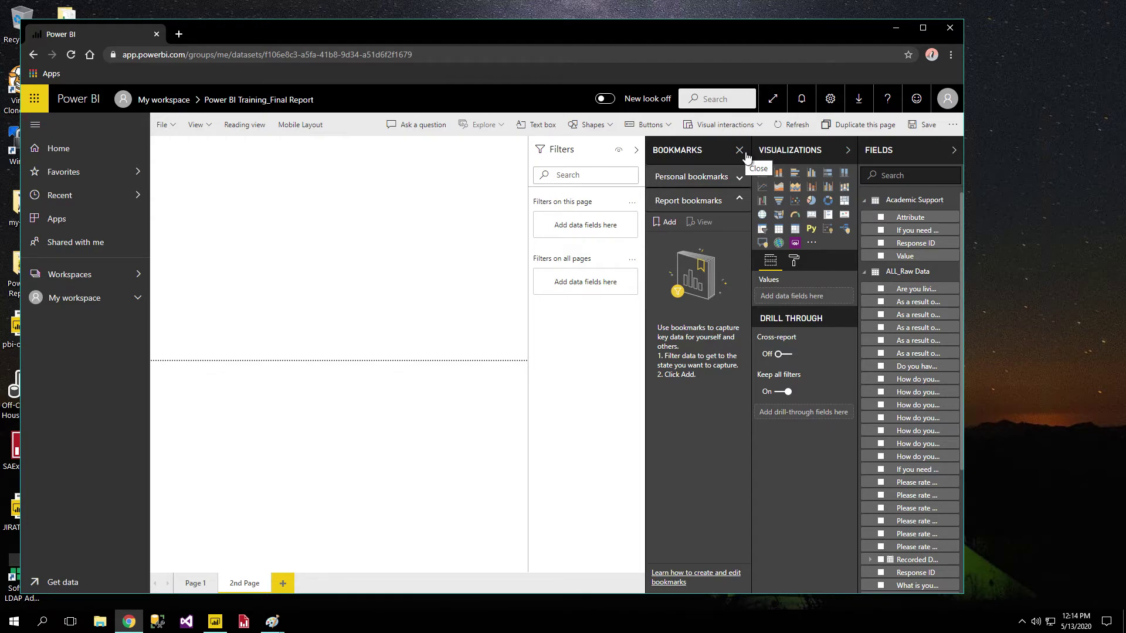
click(740, 151)
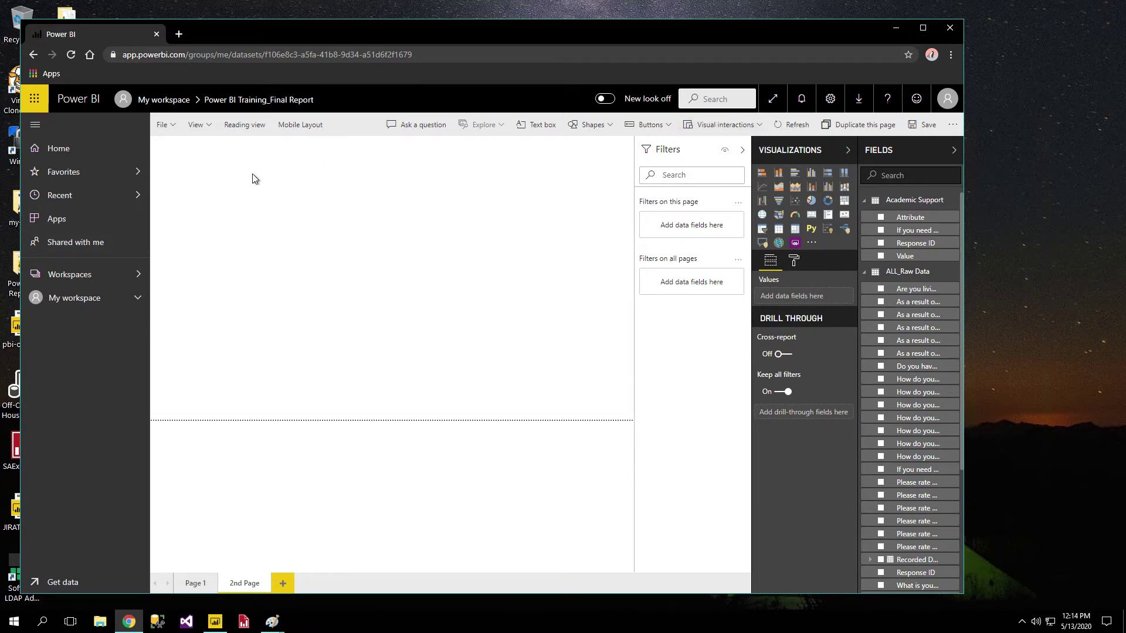
Leave the report for My workspace without saving and list its 7 reports.
click(82, 299)
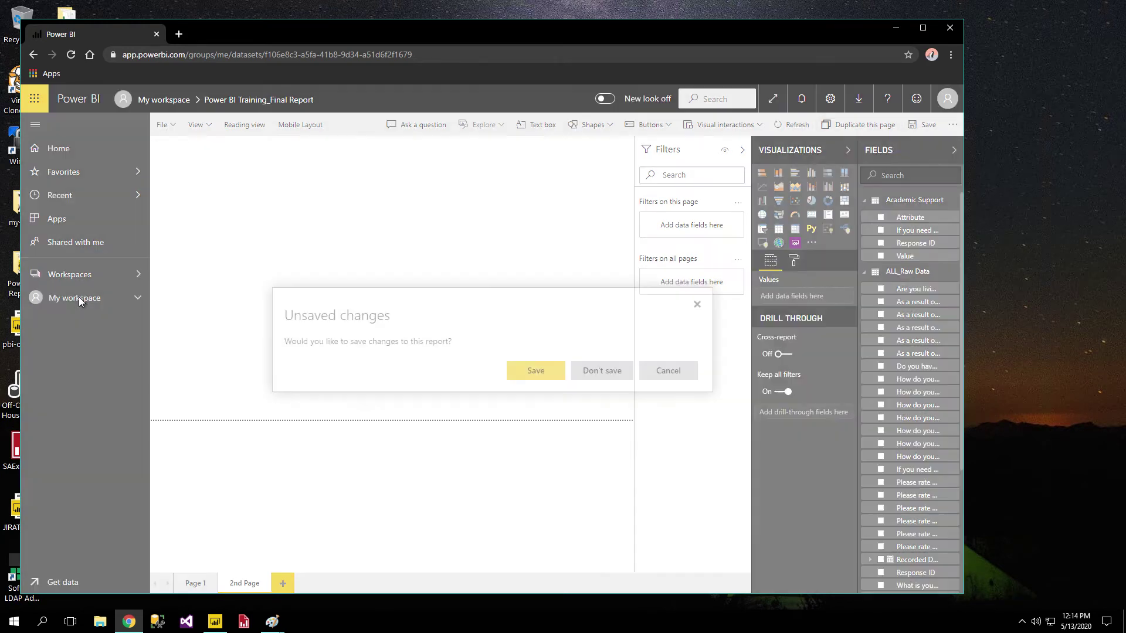
click(612, 374)
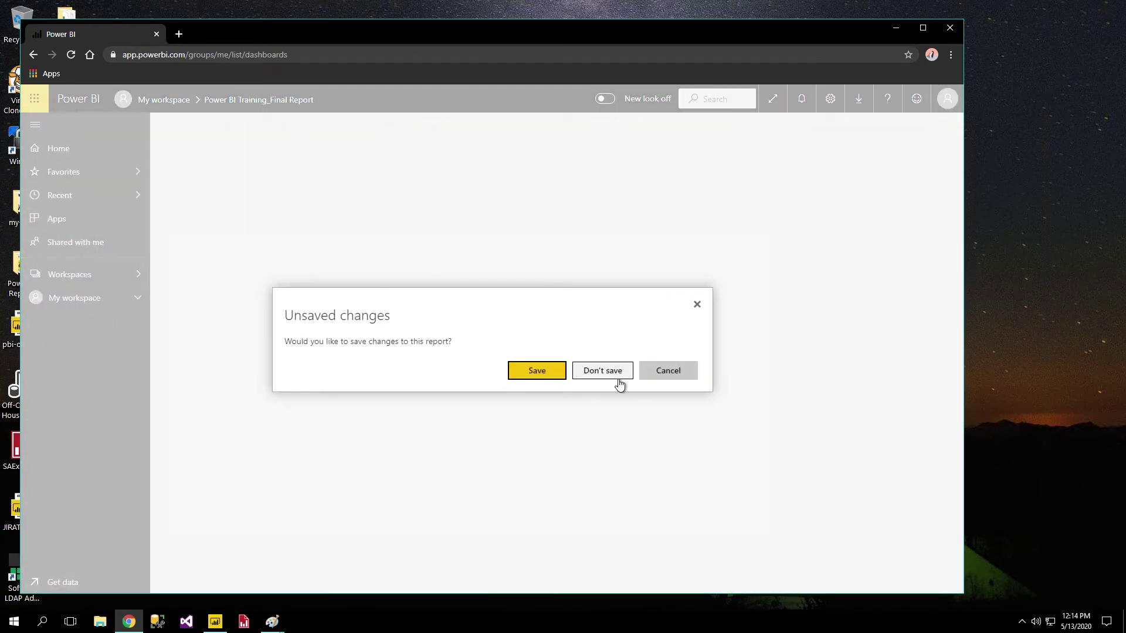
click(263, 193)
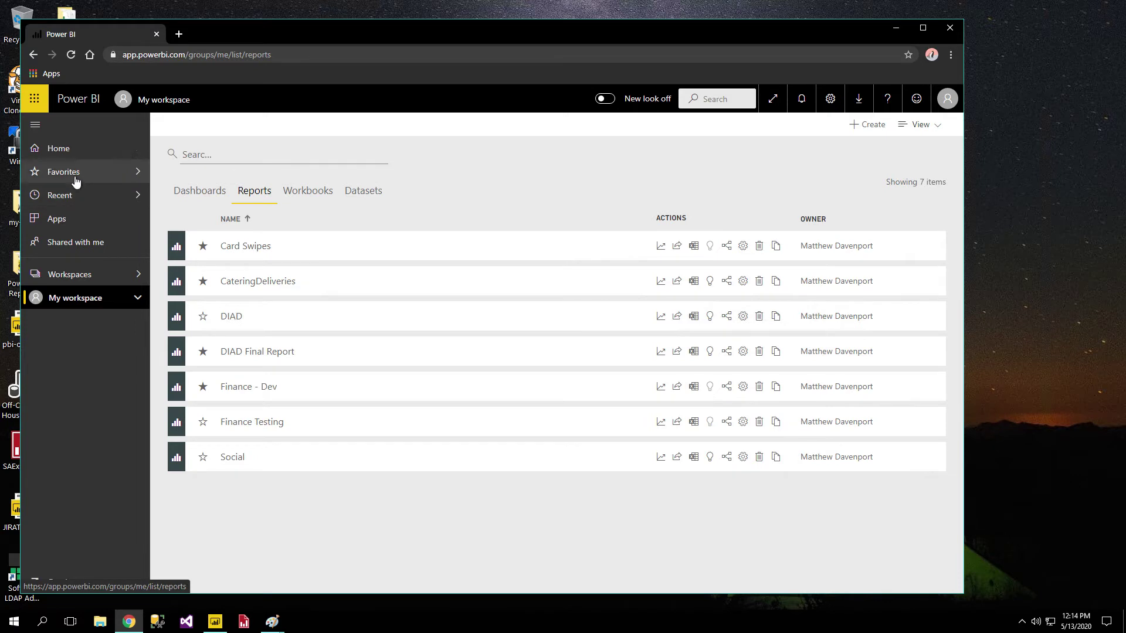
Browse the list of items in Shared with me.
click(79, 248)
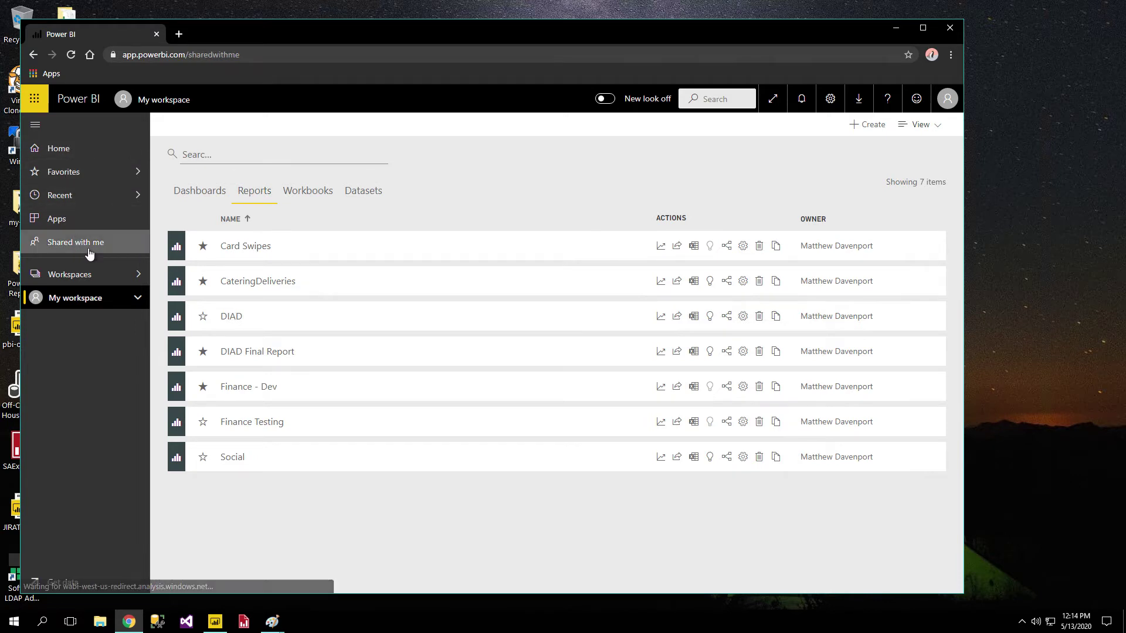
scroll(450, 203, down, 3)
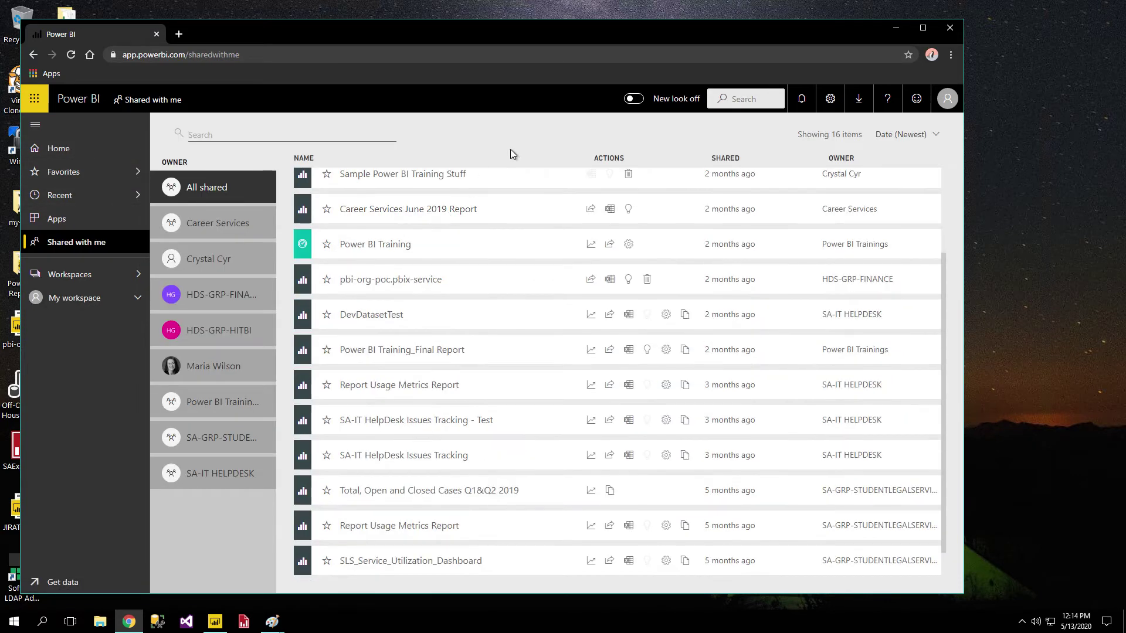
scroll(519, 278, up, 3)
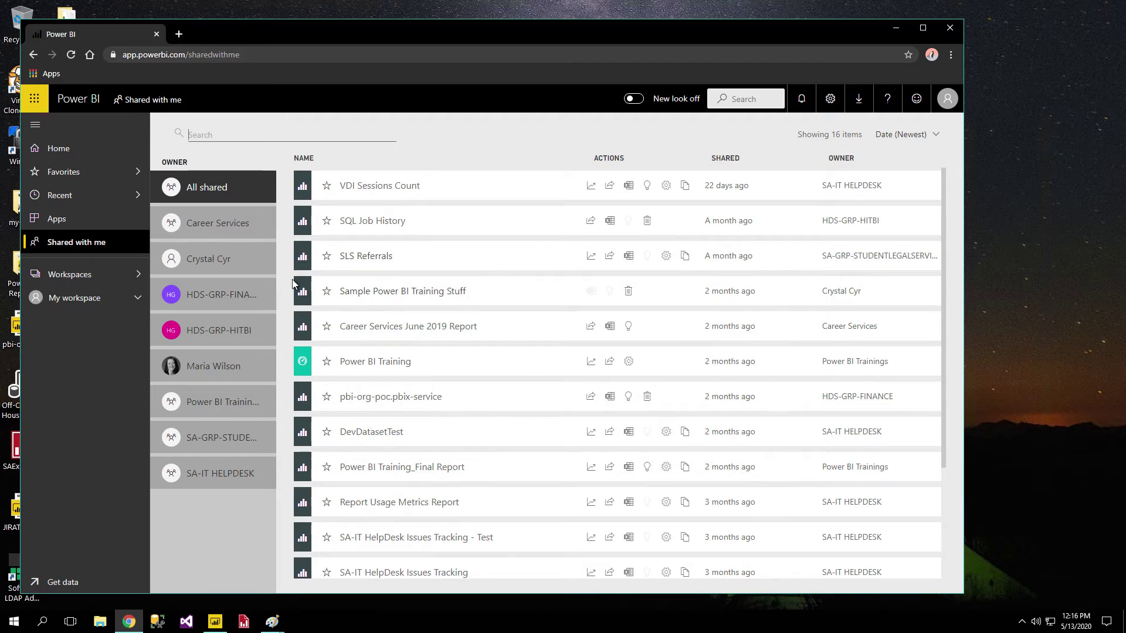
Filter shared items by Career Services, then another owner, and open Sample Power BI Training Stuff.
click(216, 229)
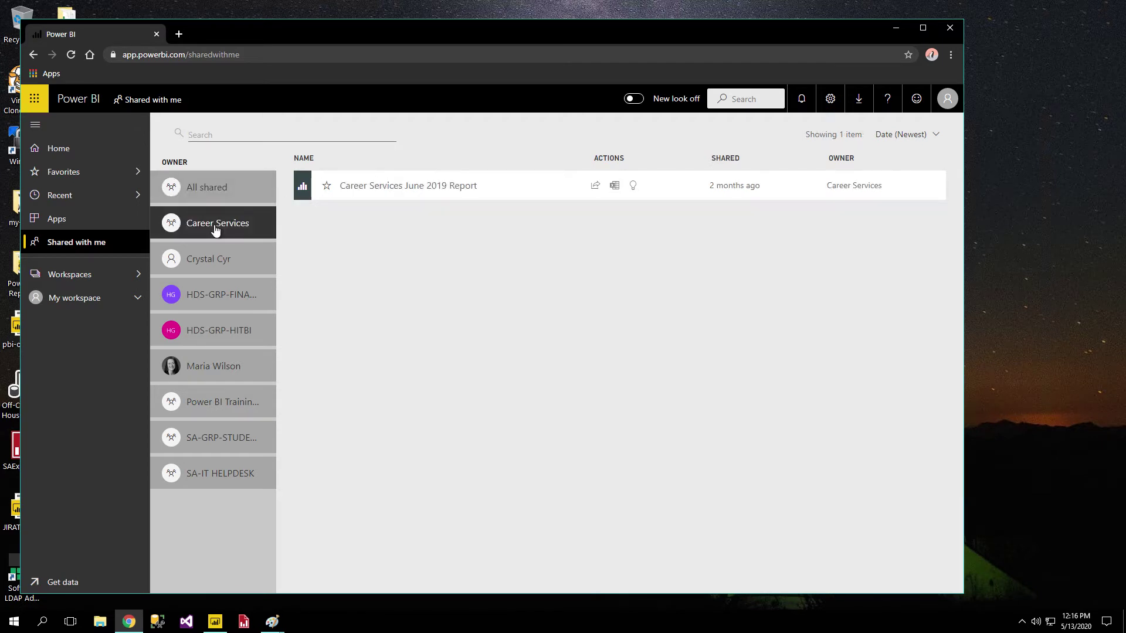
click(211, 263)
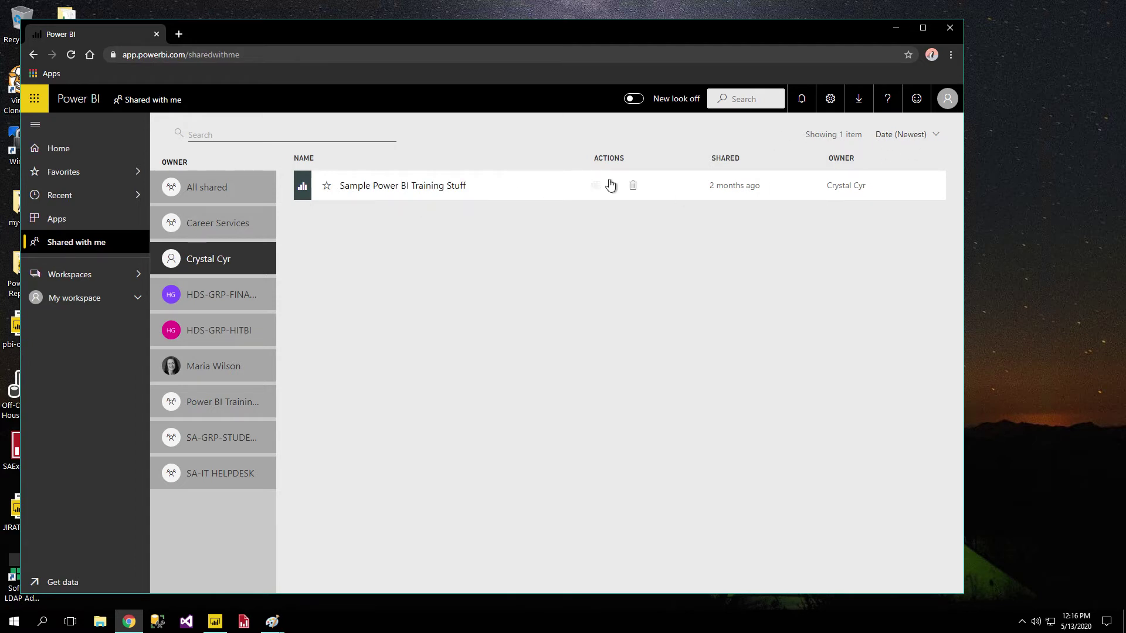
click(410, 186)
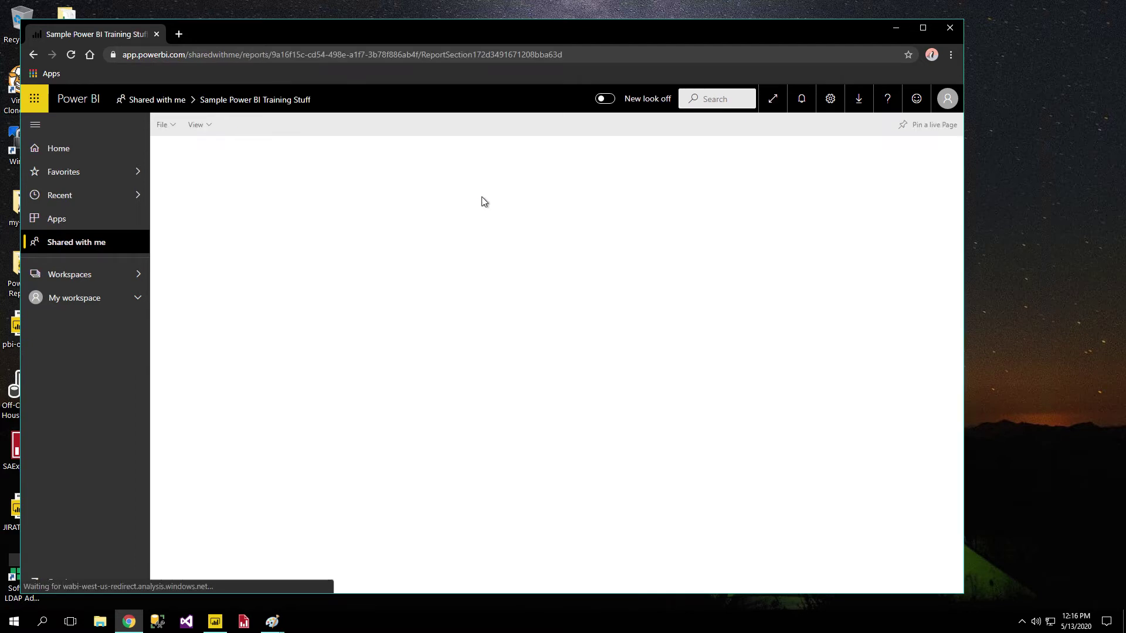
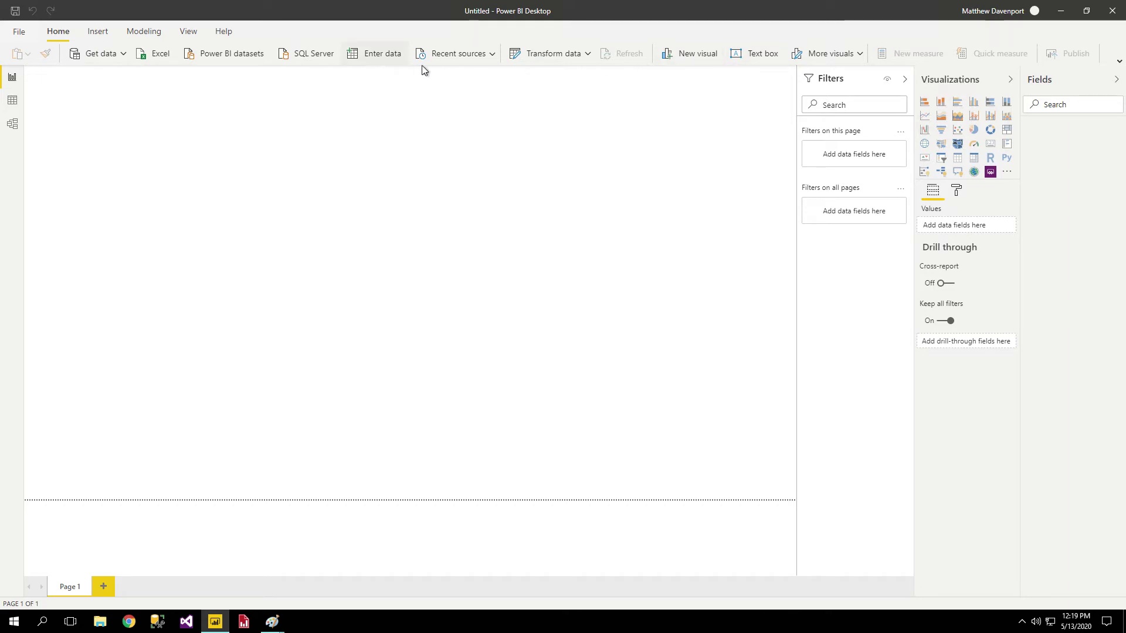
Look through the Insert, Modeling, View and Help ribbon tabs, then return to Home.
click(105, 35)
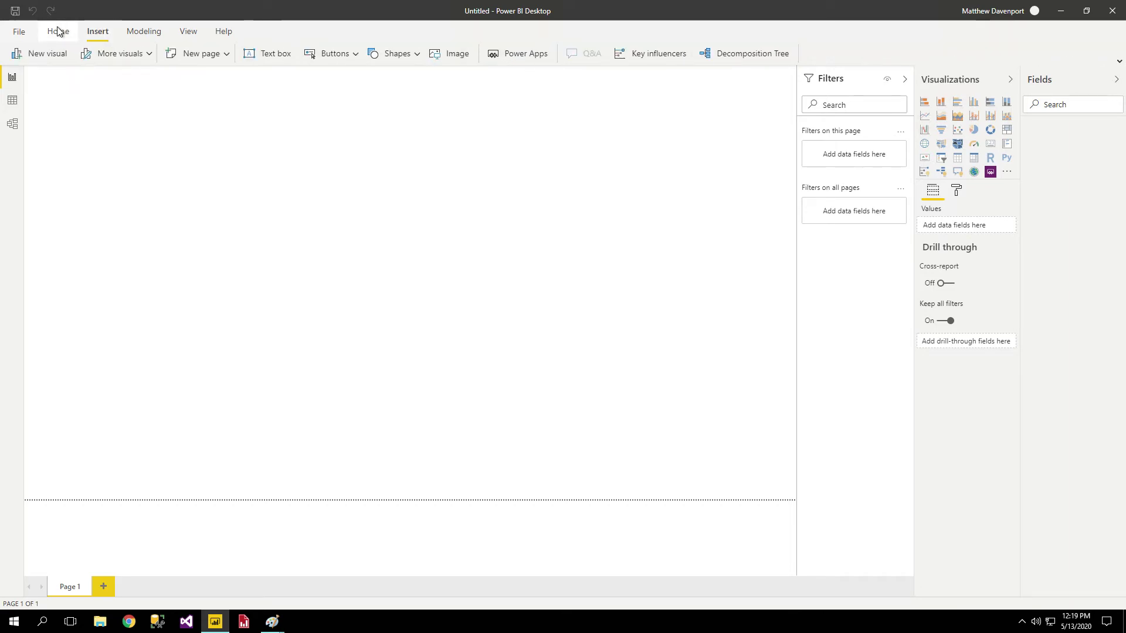
click(144, 32)
click(193, 34)
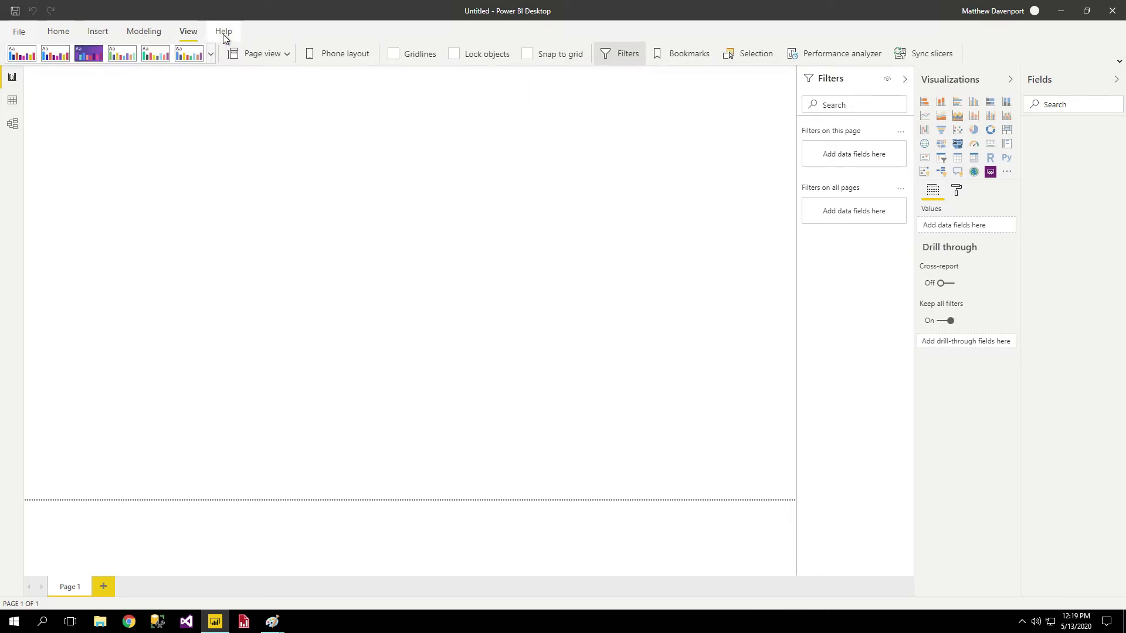
click(223, 34)
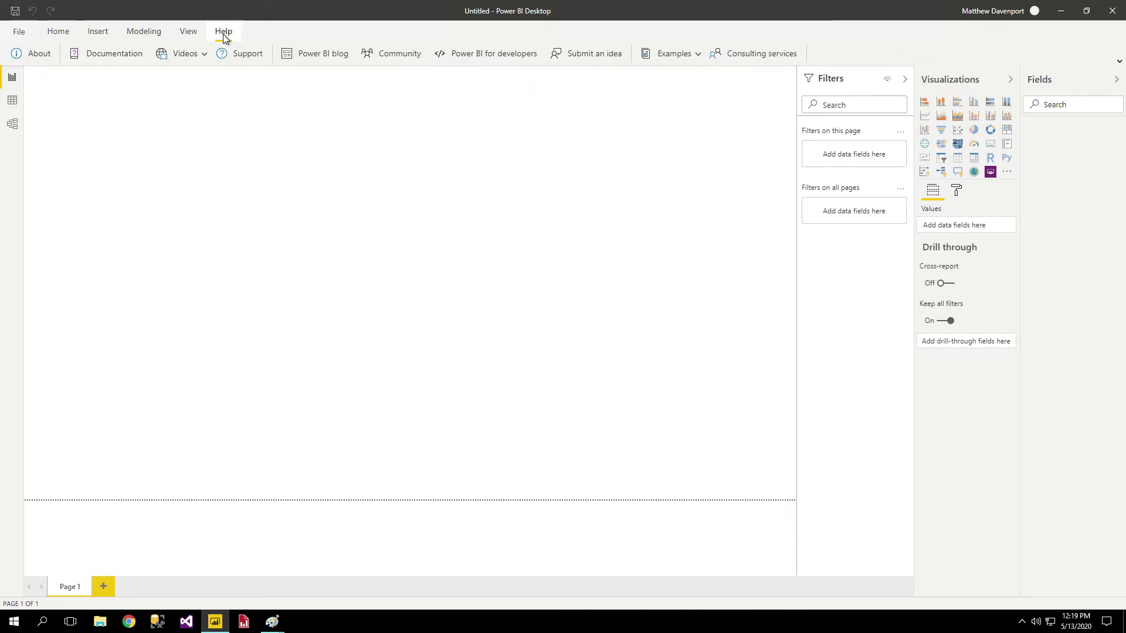
click(55, 36)
Open the Options dialog from File > Options and settings.
click(23, 36)
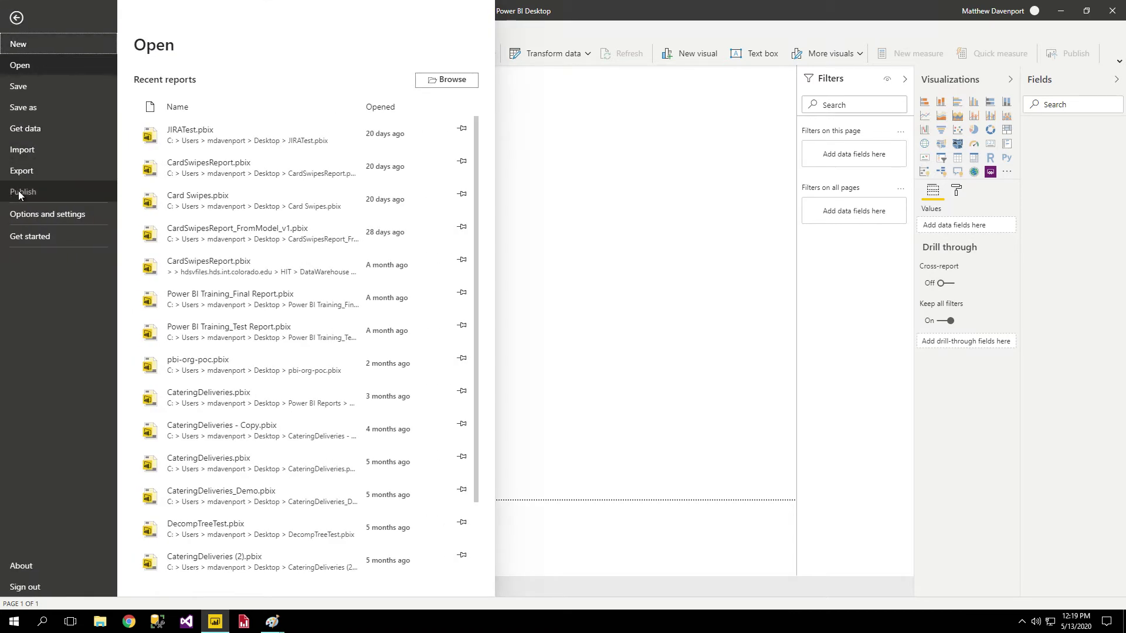
click(54, 214)
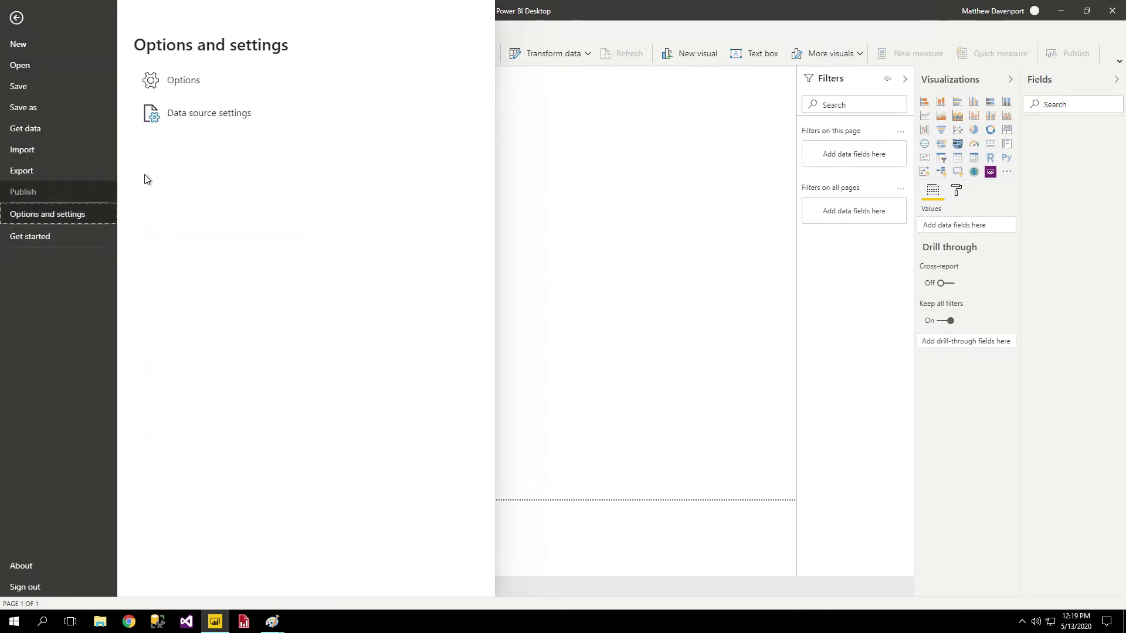
click(194, 83)
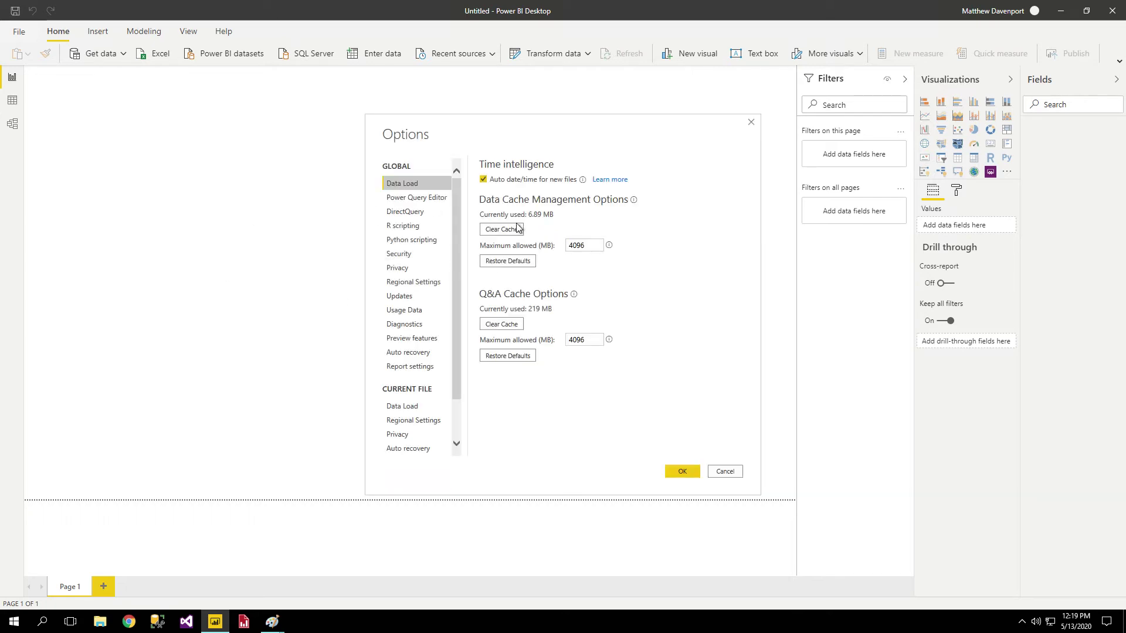
Review the Report settings and Preview features pages in Options, then cancel without changes.
scroll(412, 263, down, 2)
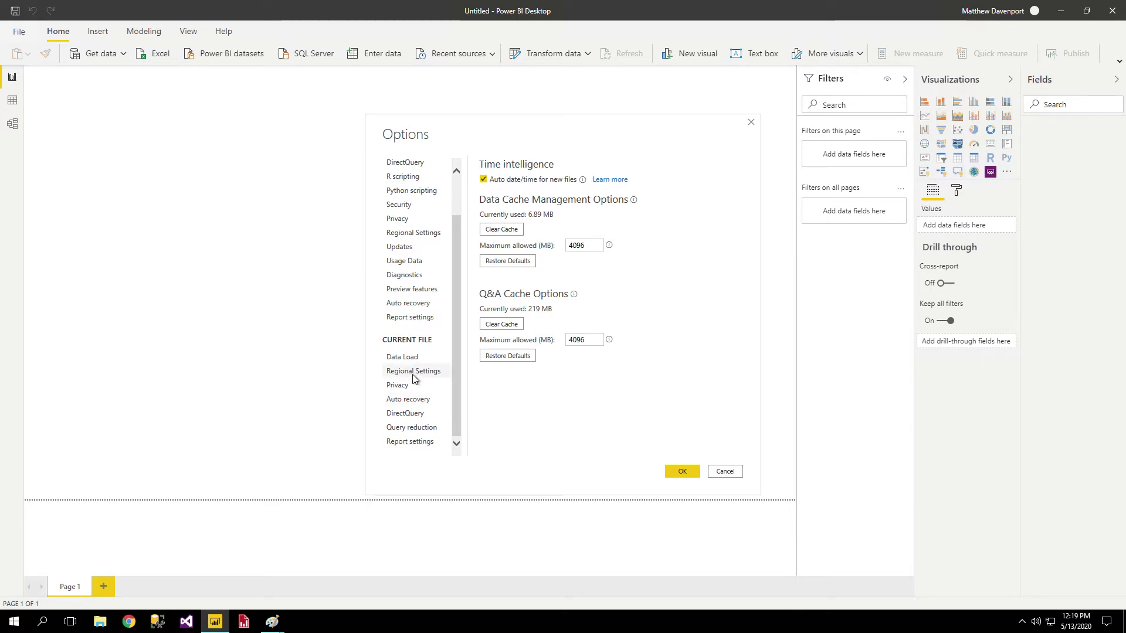
click(417, 442)
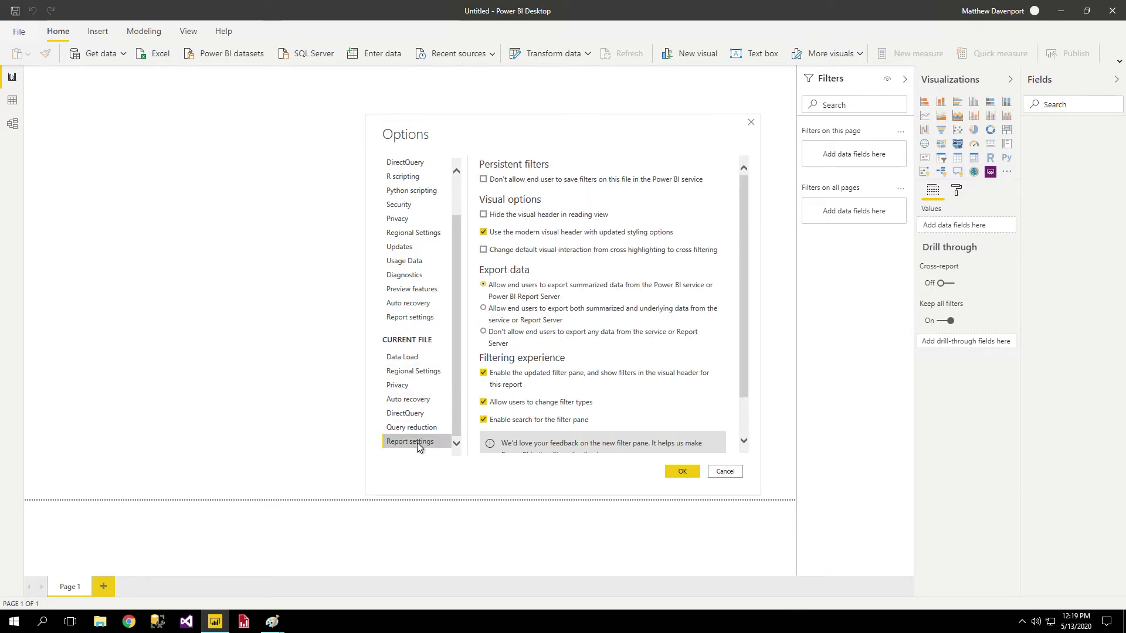
click(414, 291)
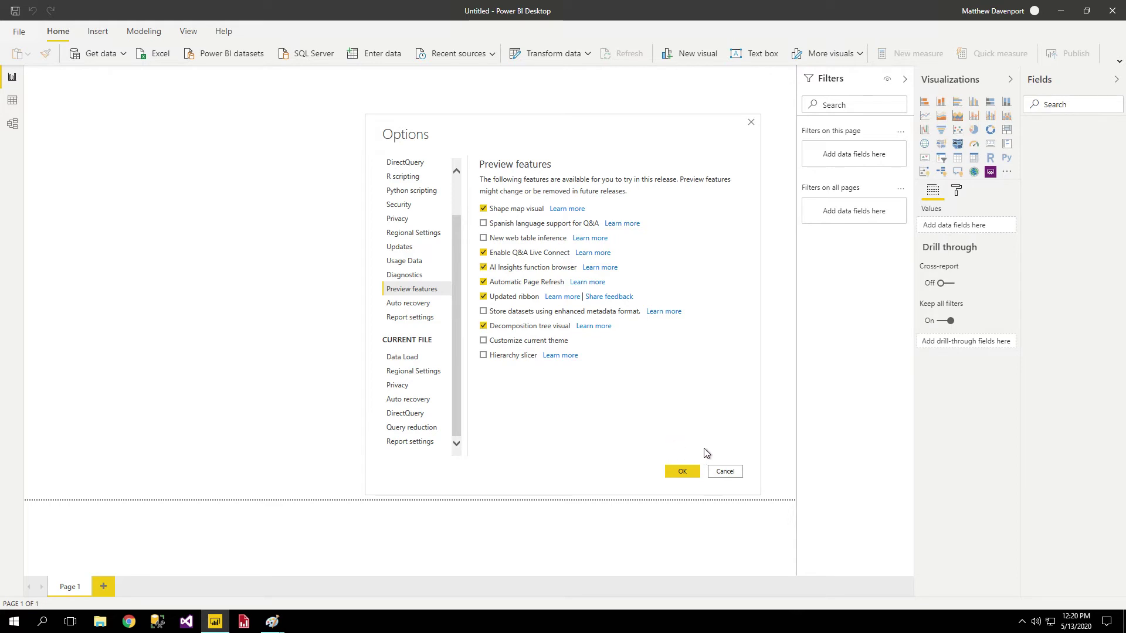
click(724, 472)
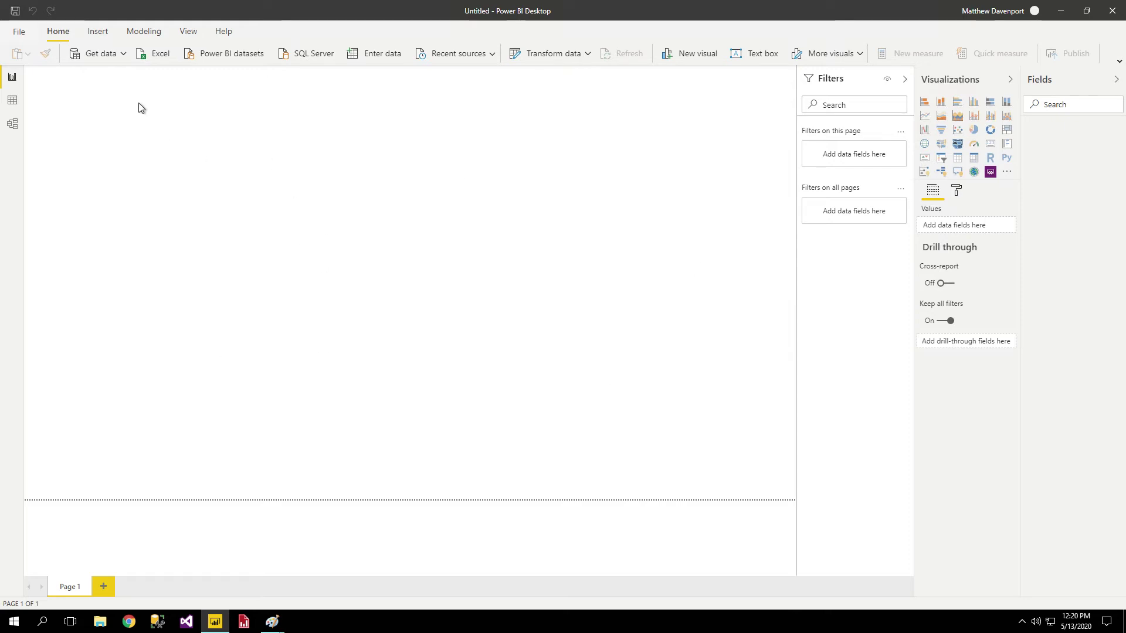
click(124, 59)
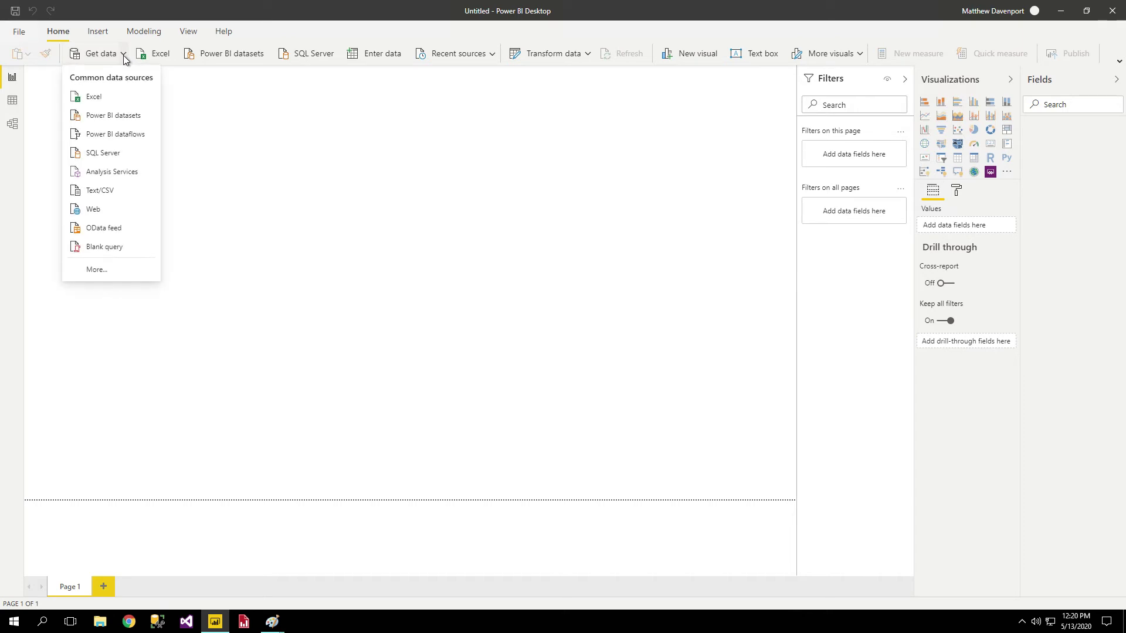
click(125, 57)
click(125, 56)
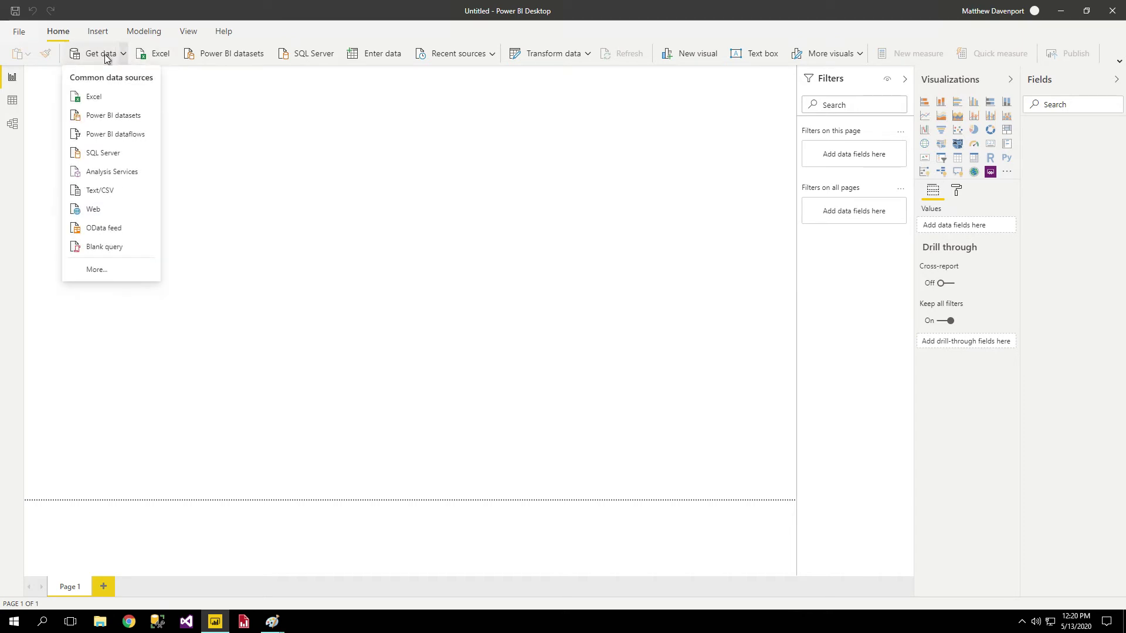
click(91, 56)
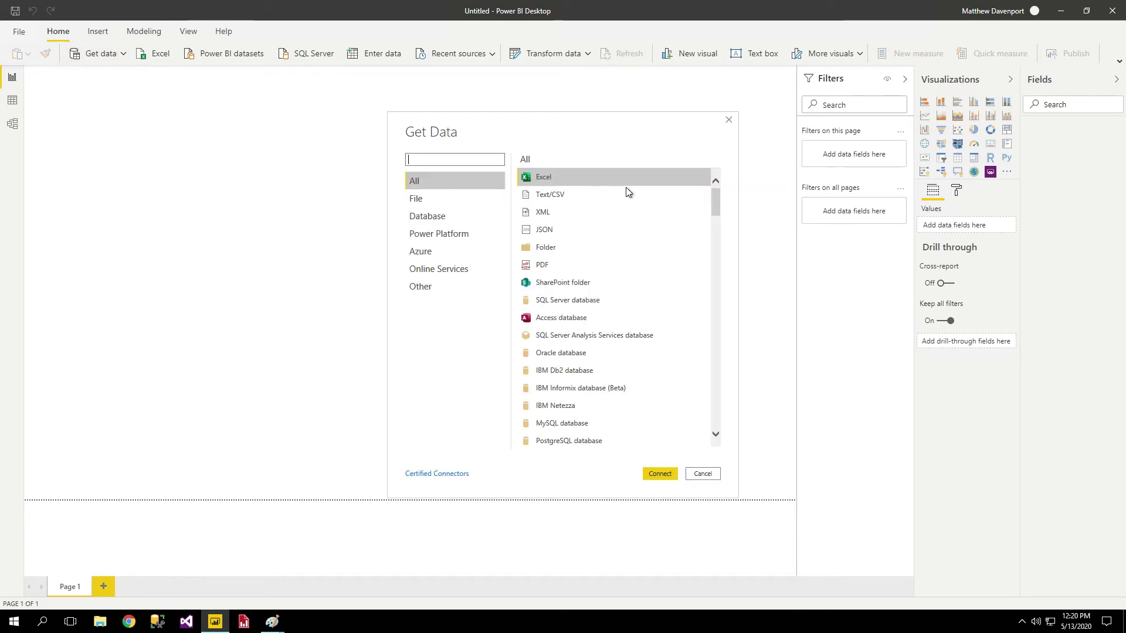
scroll(583, 202, down, 5)
scroll(586, 229, down, 6)
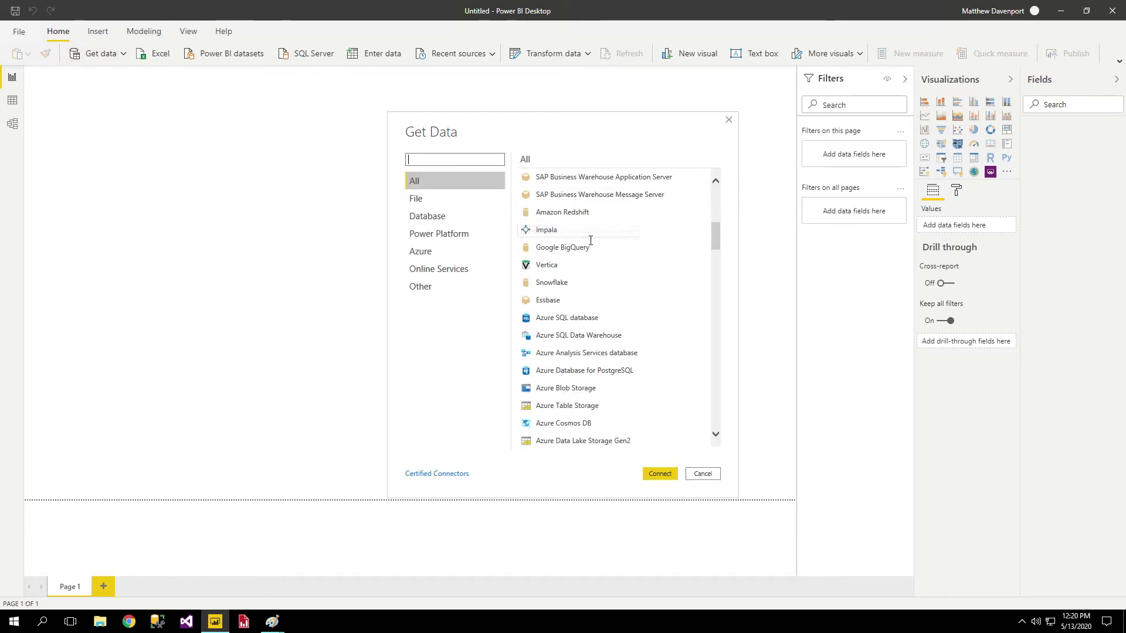
drag(719, 265, 716, 167)
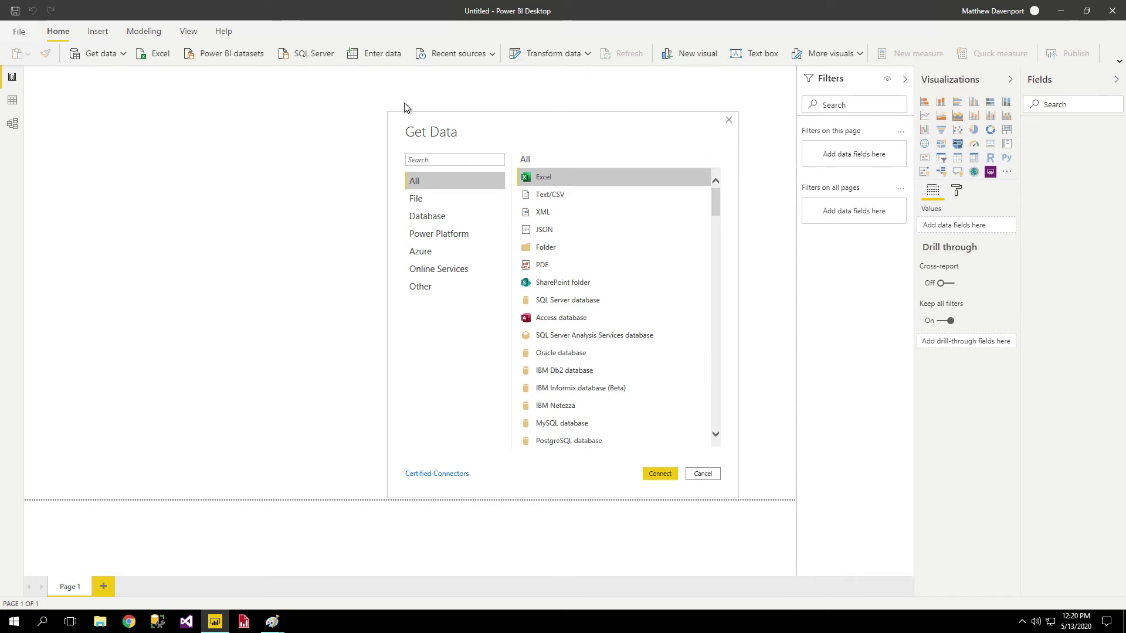
click(443, 164)
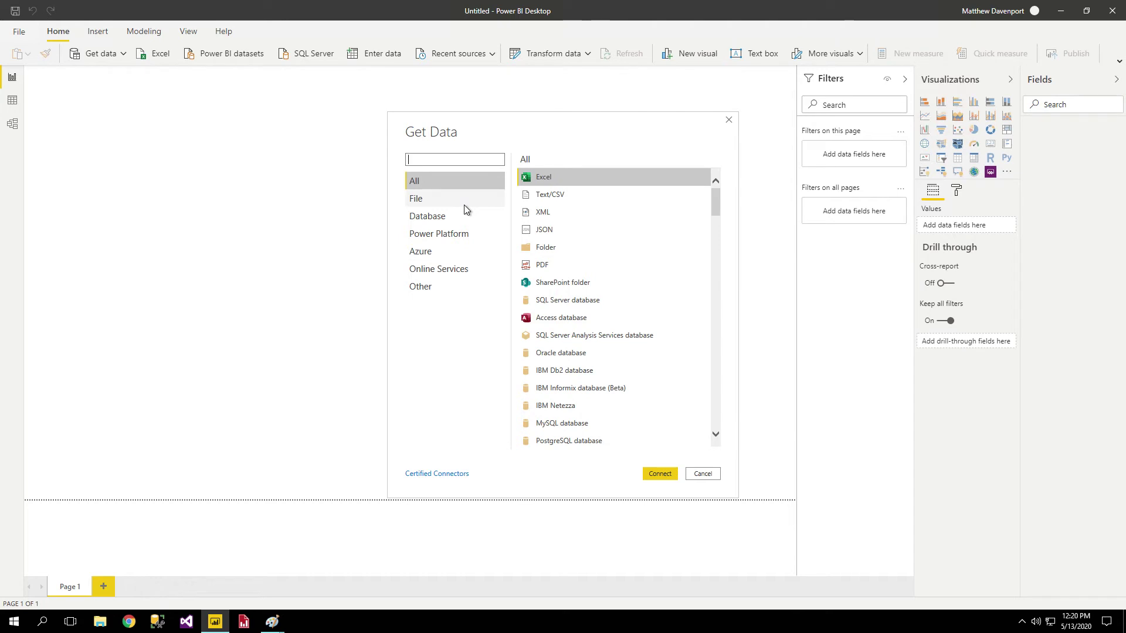
click(440, 218)
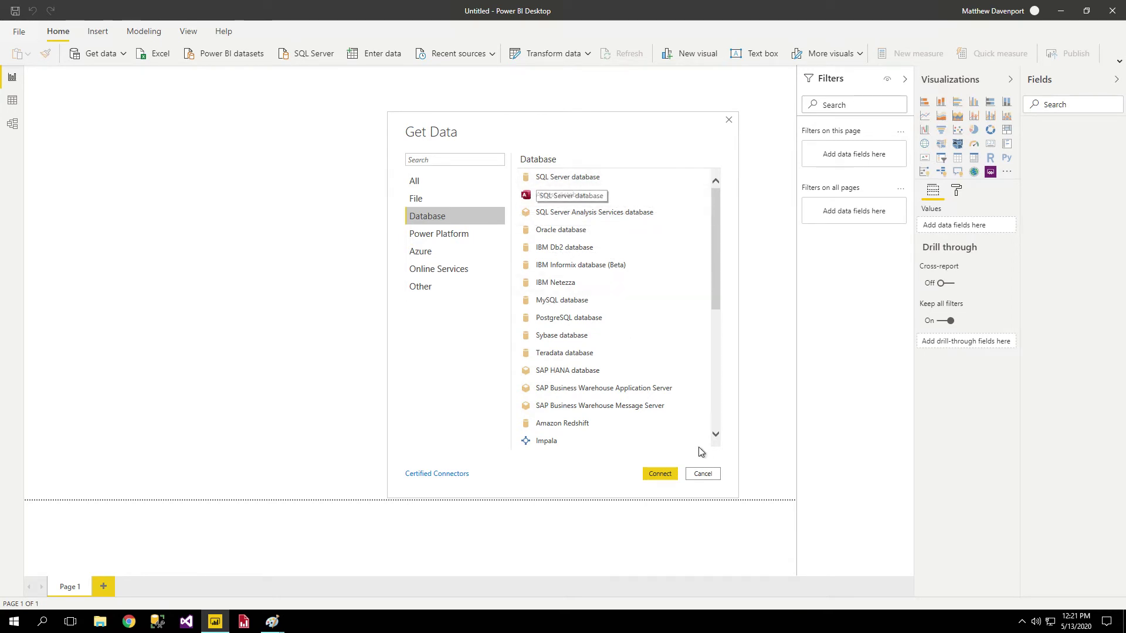
click(708, 476)
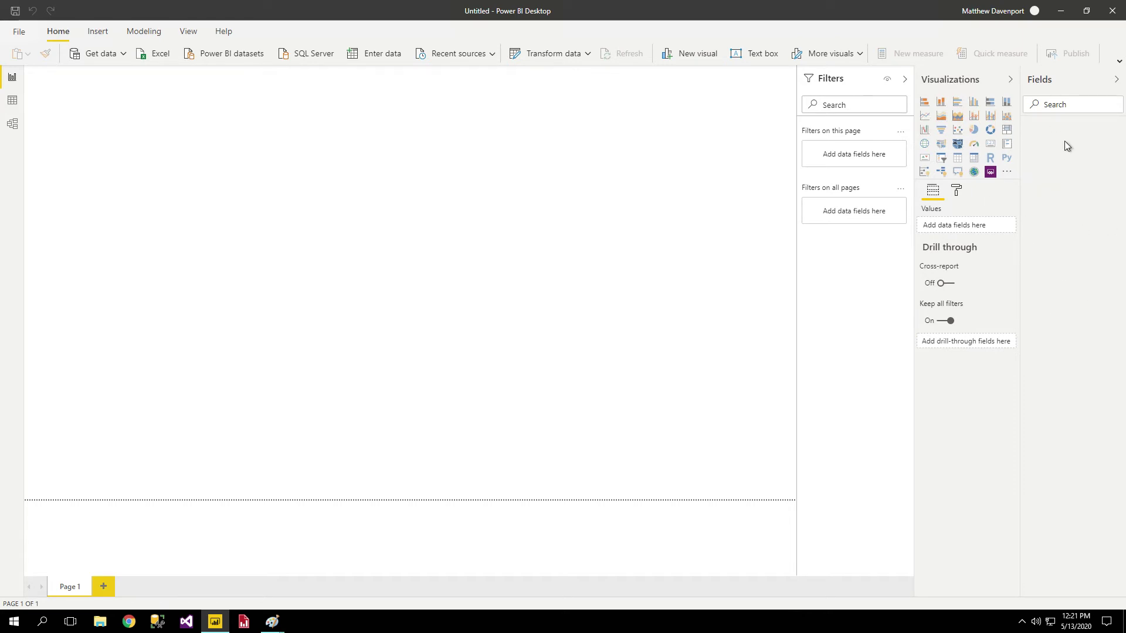
Start an Excel workbook import from Get data, cancel the file picker, and minimize Power BI Desktop.
click(124, 54)
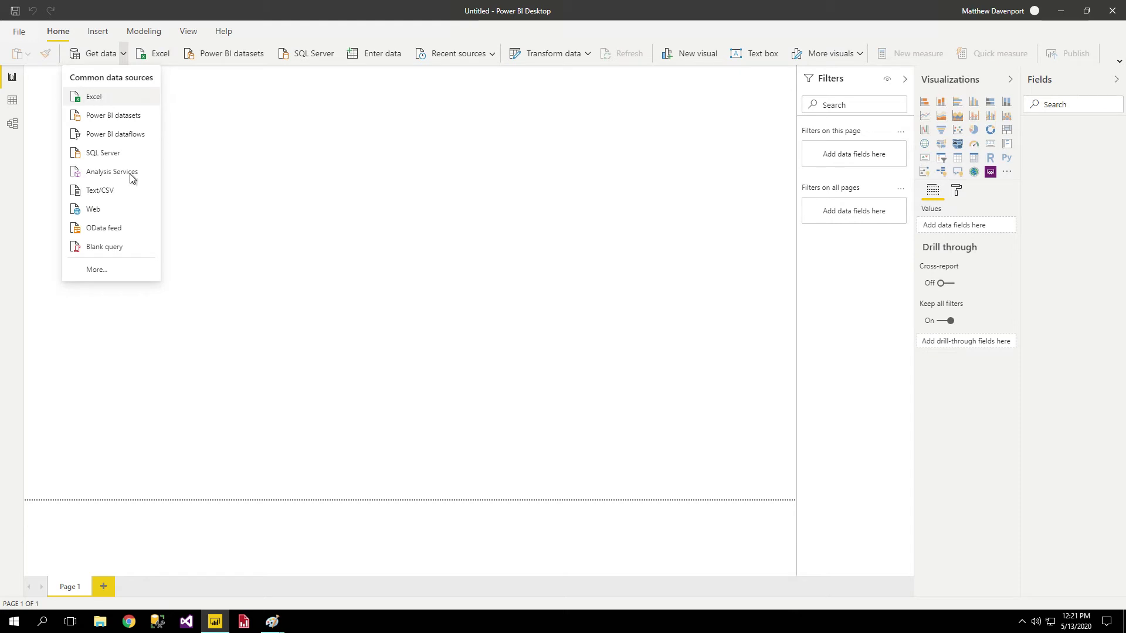
click(103, 100)
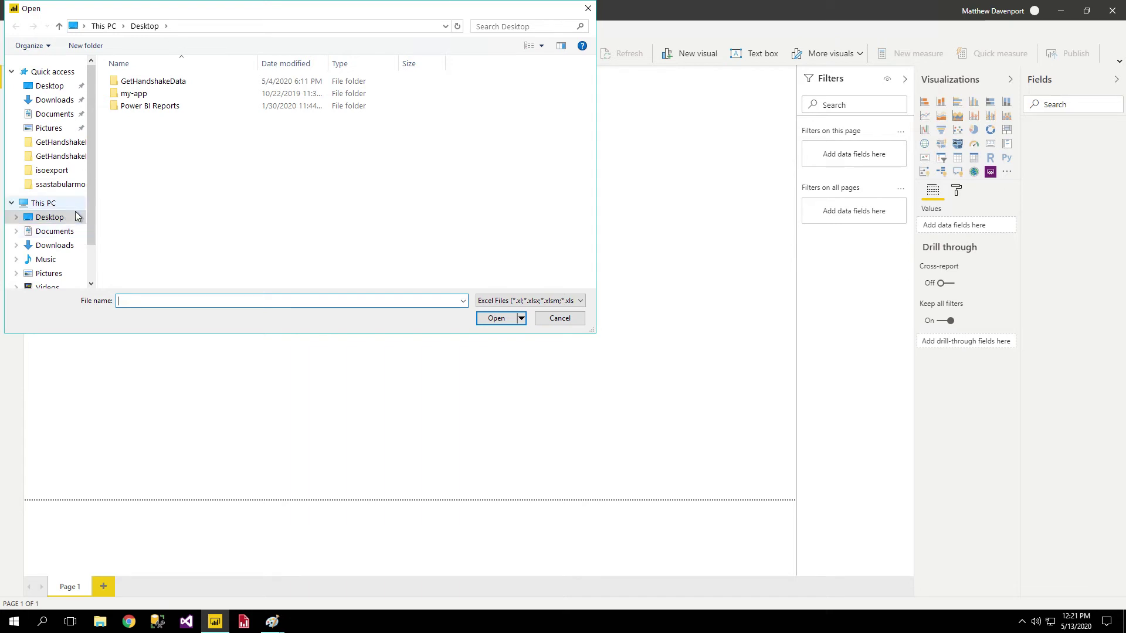
click(556, 319)
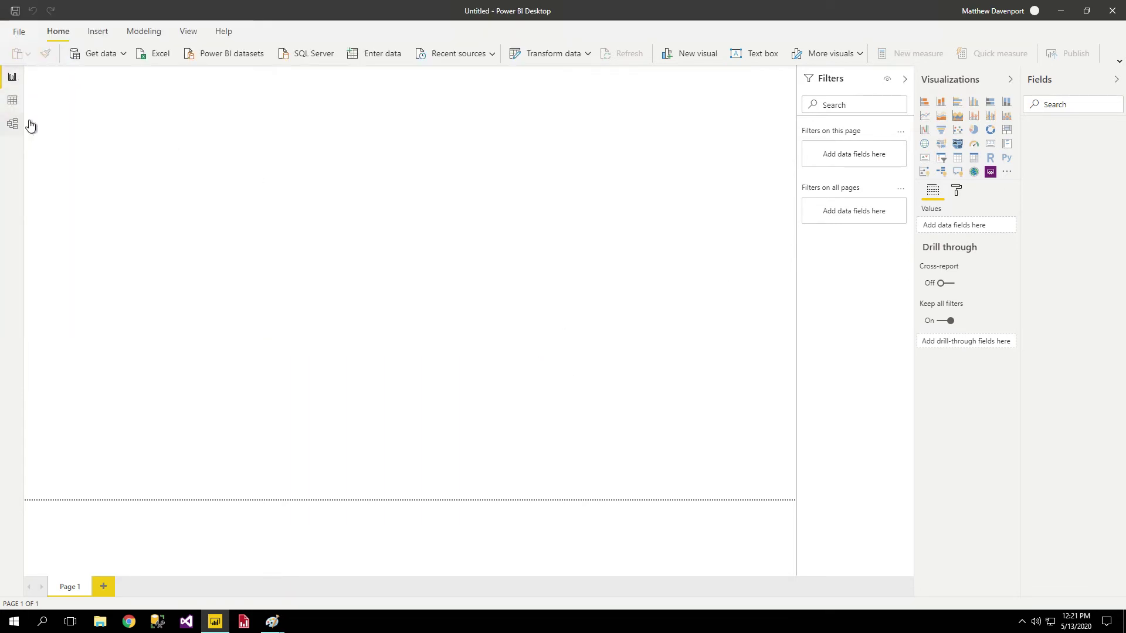
click(1060, 10)
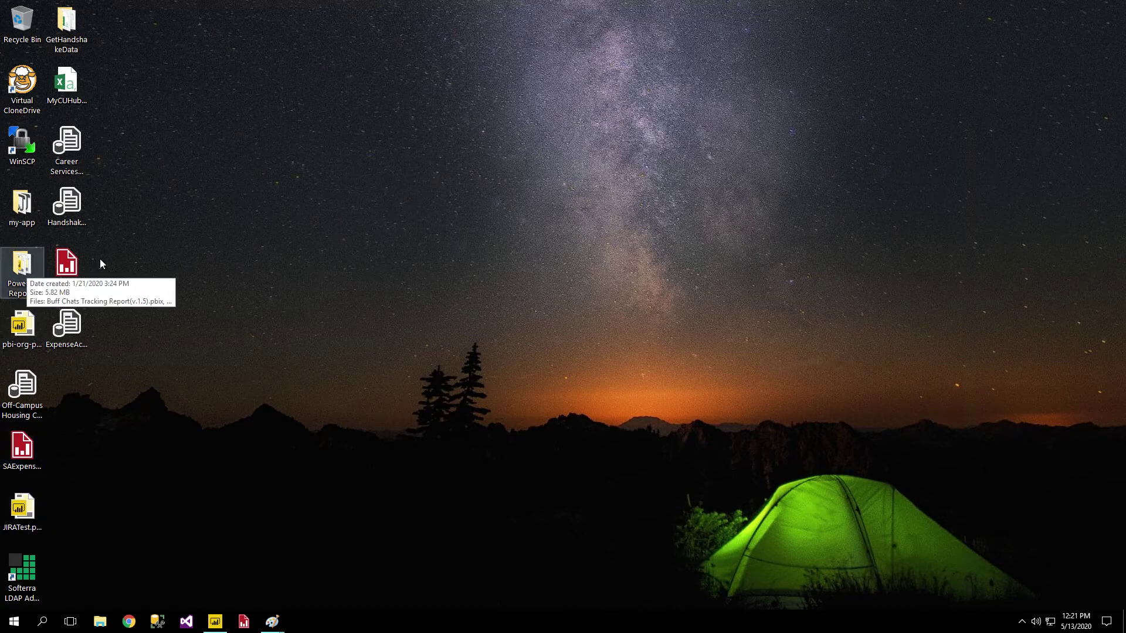
Paste Power BI Training_Sample Survey Data.xlsx onto the Windows desktop, then restore Power BI Desktop.
click(226, 622)
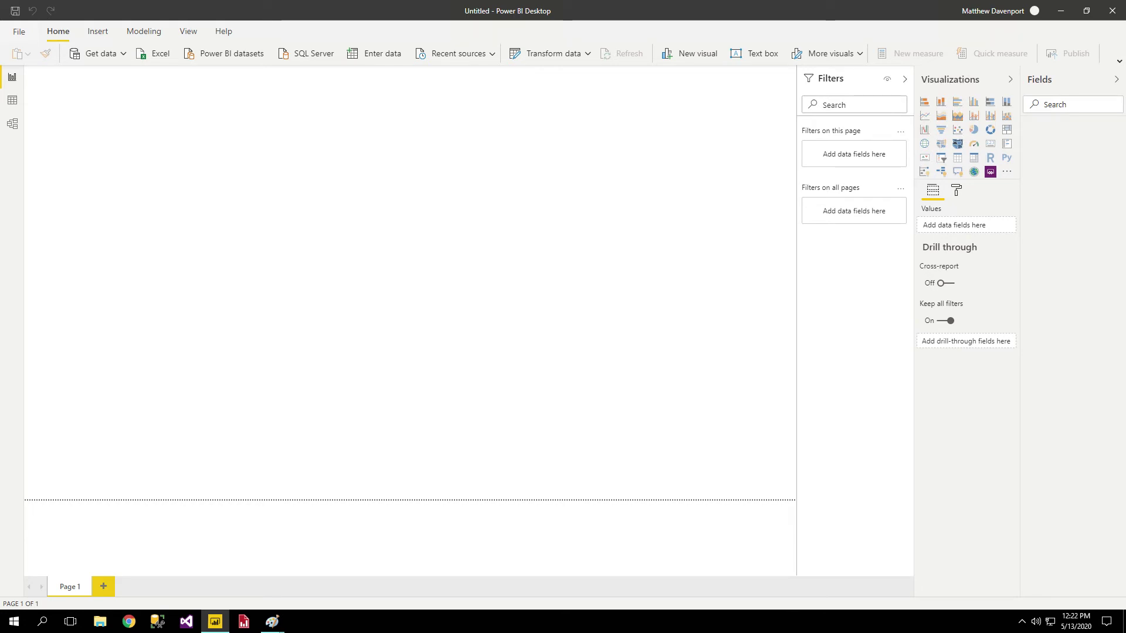
click(1062, 11)
right_click(170, 130)
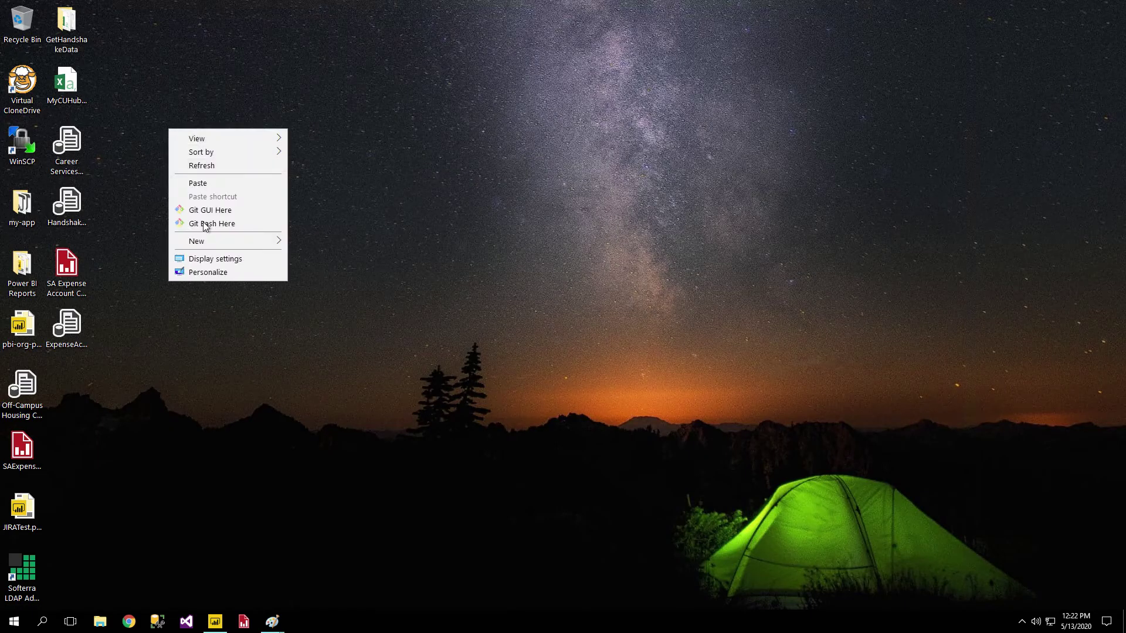
right_click(119, 24)
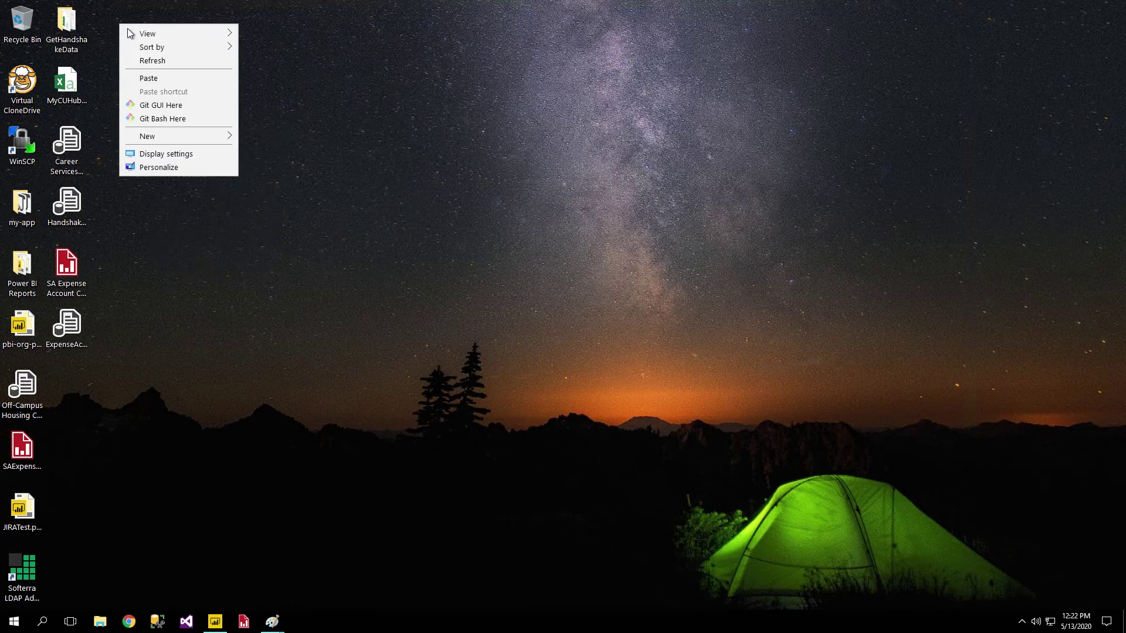
click(149, 78)
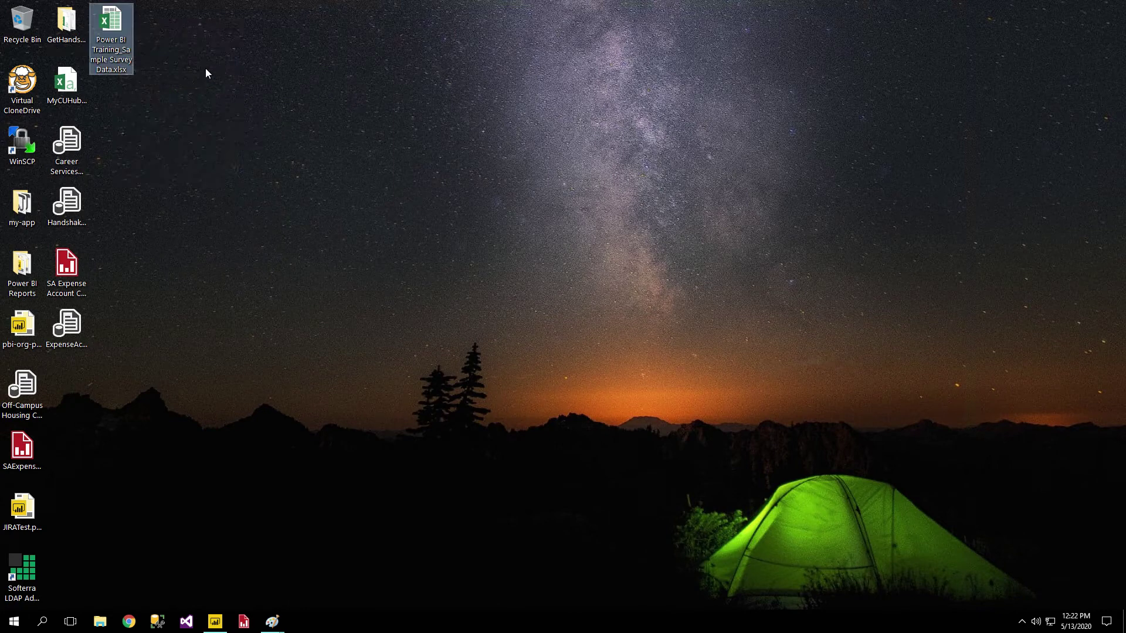
click(348, 290)
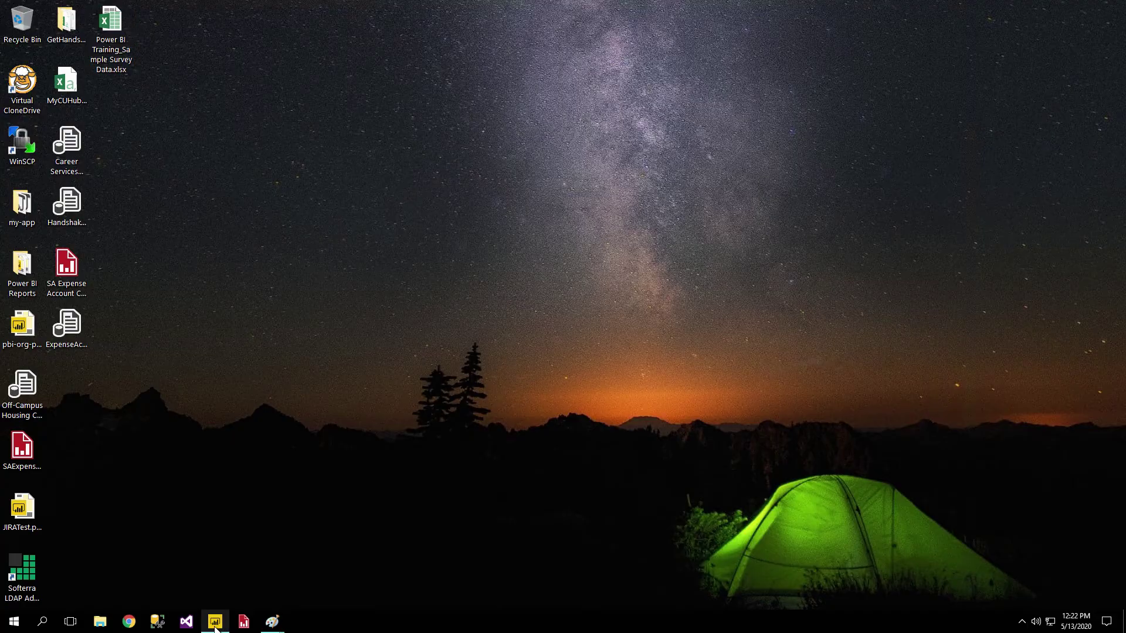
click(215, 625)
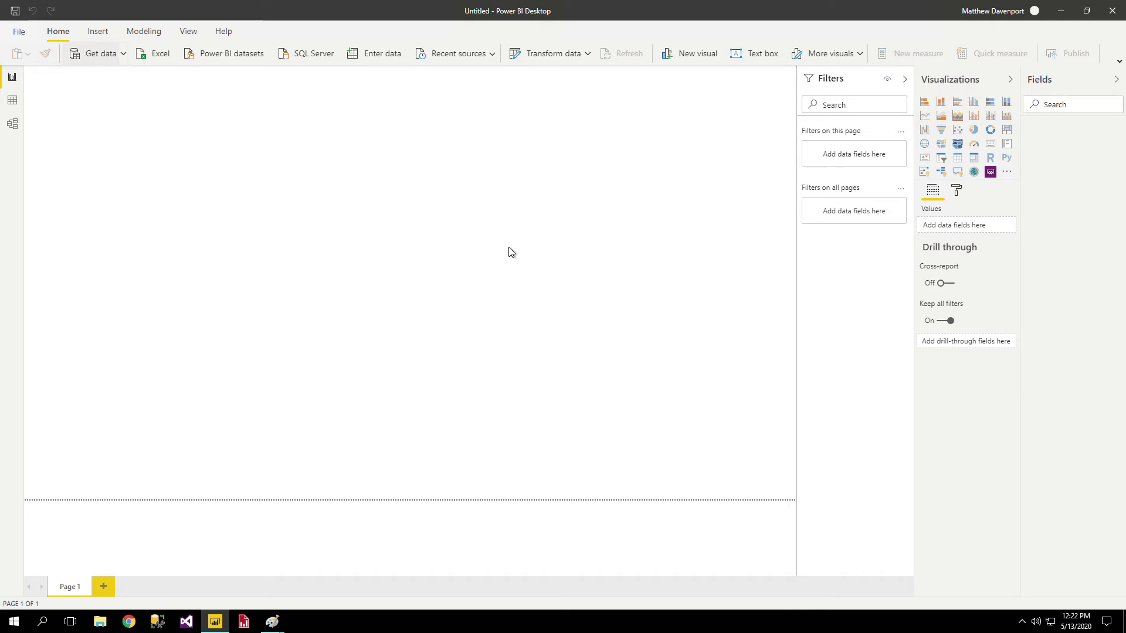
Open Power BI Training_Sample Survey Data.xlsx from the desktop as the Excel source.
double_click(551, 182)
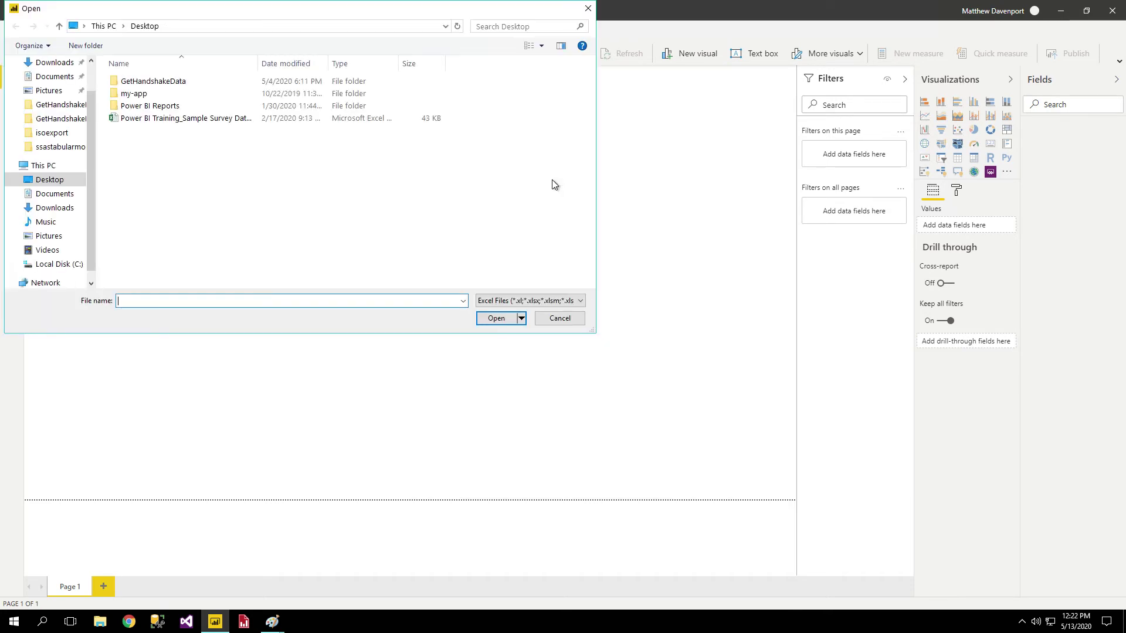
click(177, 121)
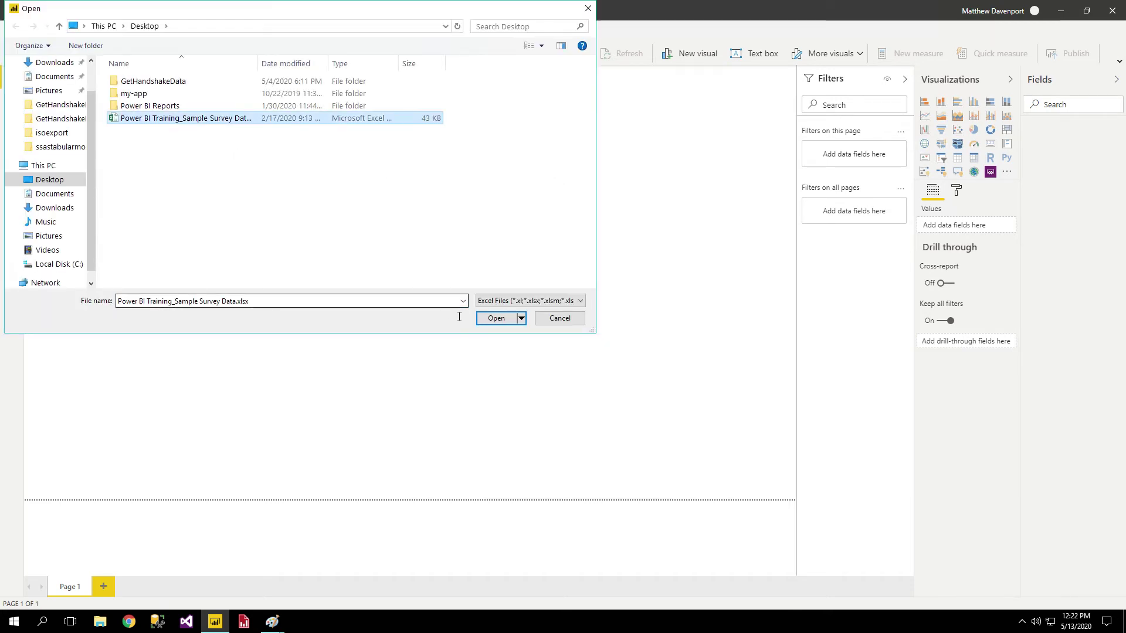
click(496, 318)
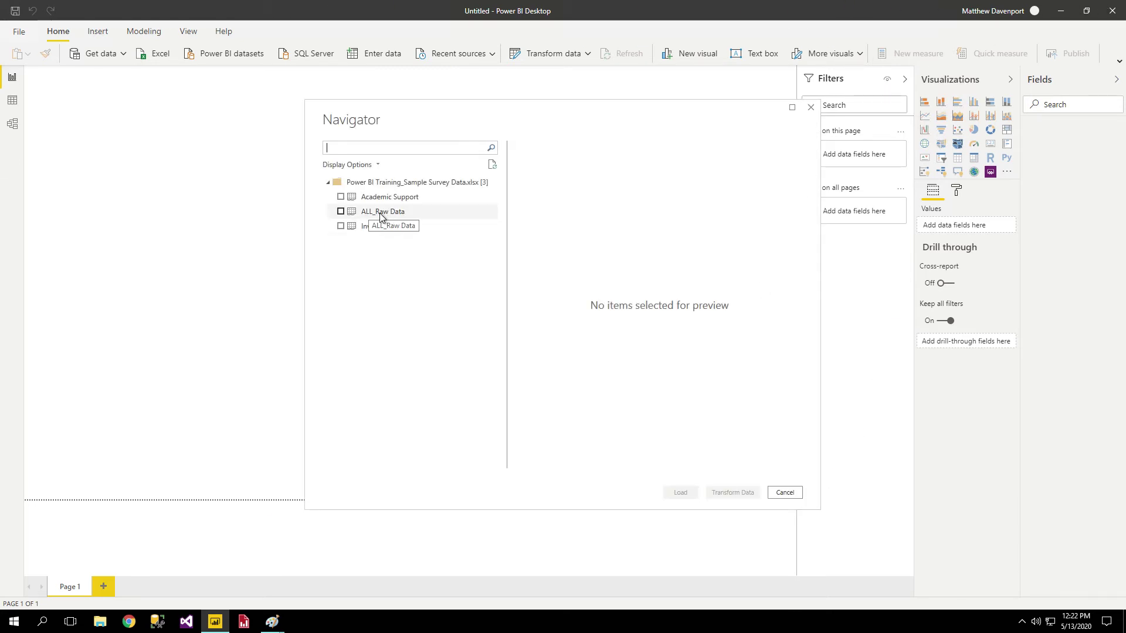
In Navigator, leave only the ALL_Raw Data sheet checked and load it.
click(340, 197)
click(340, 211)
click(340, 232)
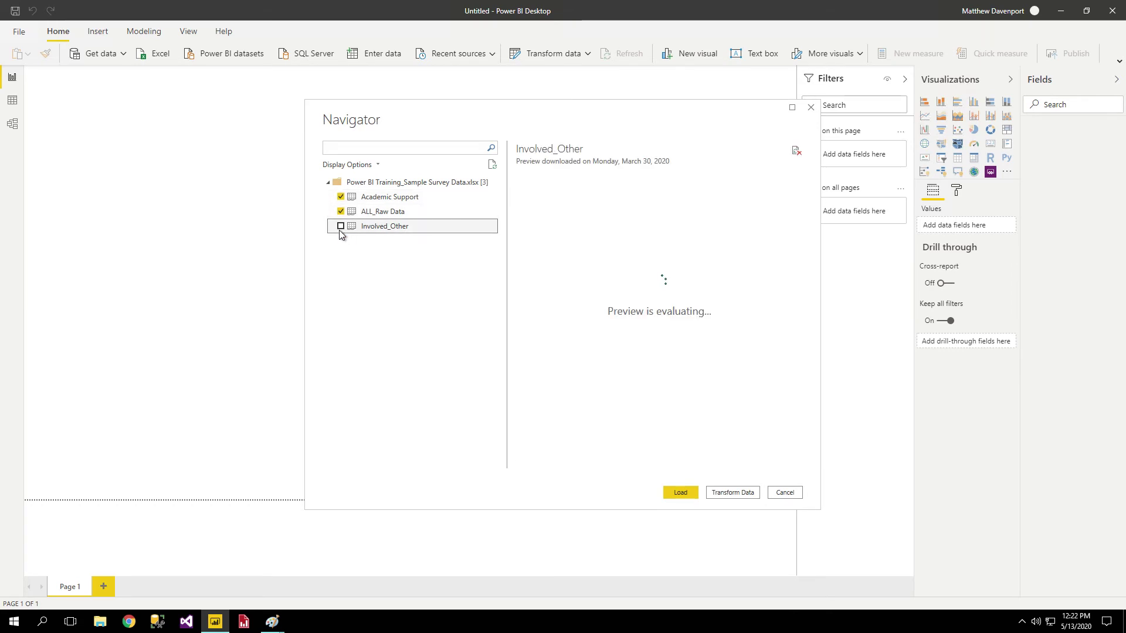
click(340, 228)
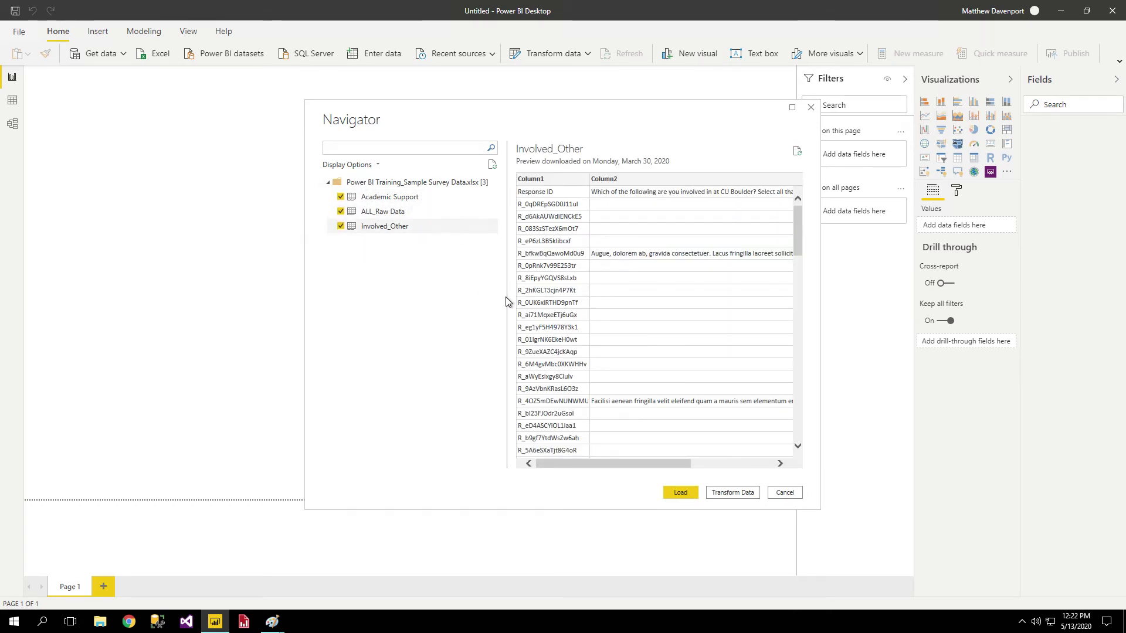
click(341, 198)
click(341, 227)
click(680, 493)
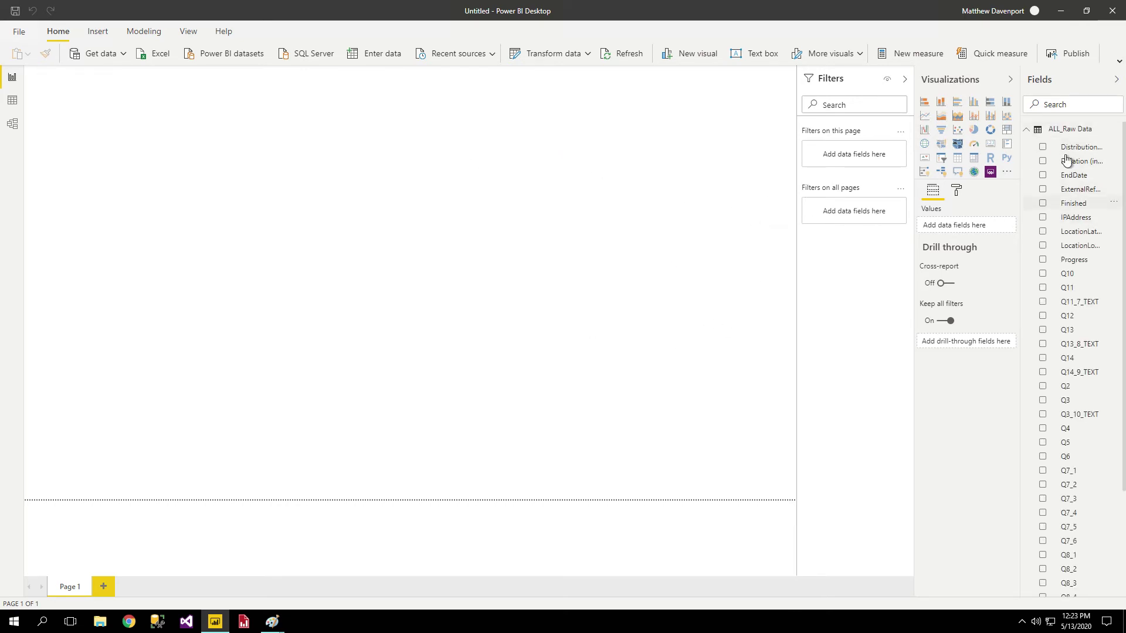
Expand ALL_Raw Data in the Fields pane, scroll through its fields, then collapse it.
click(1037, 133)
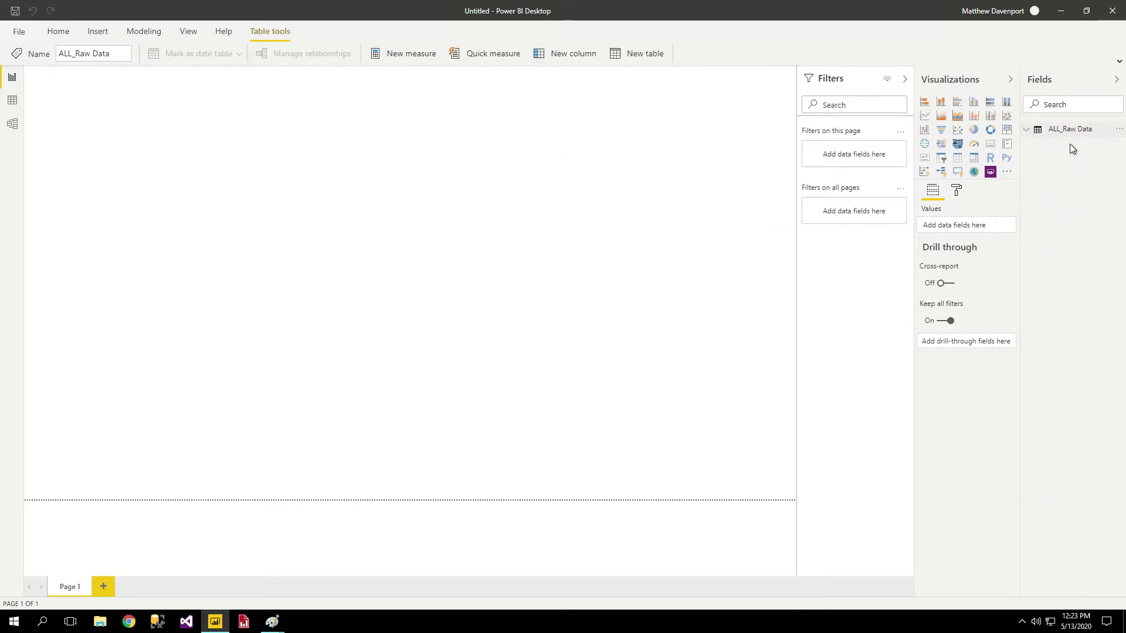
click(1035, 133)
scroll(1098, 199, down, 3)
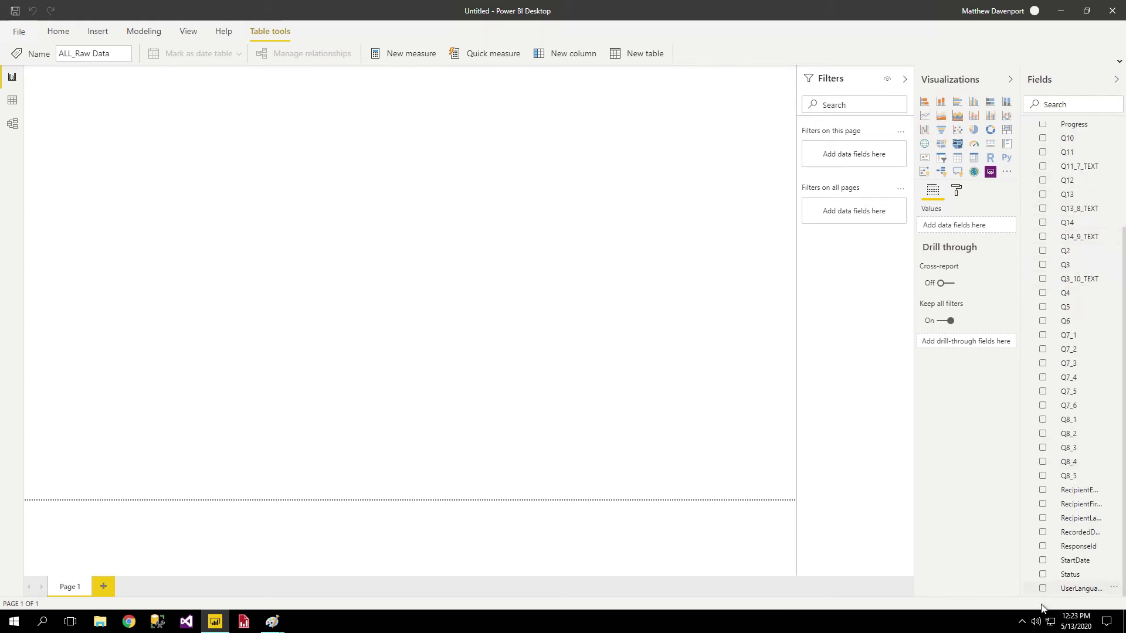
scroll(1055, 530, up, 3)
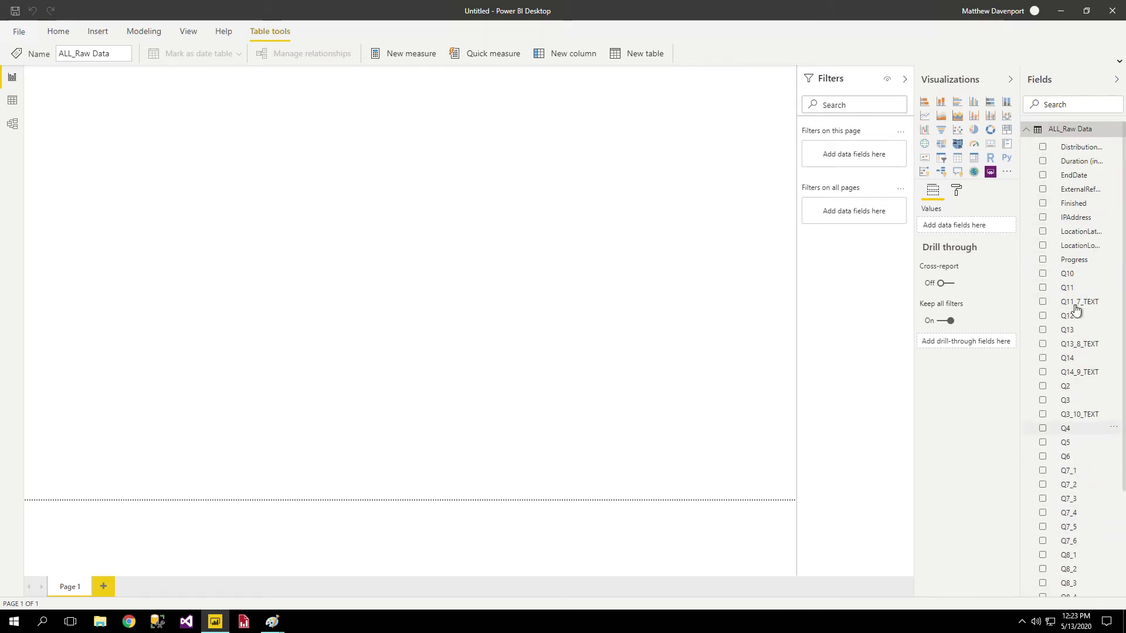
click(1033, 133)
click(505, 157)
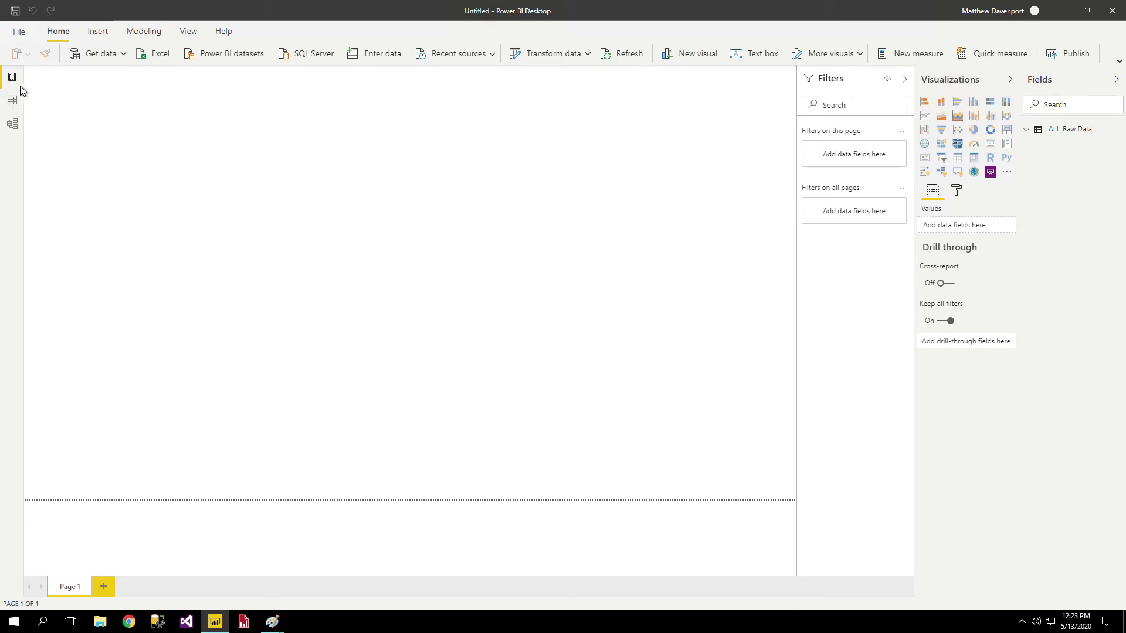
Scroll through the ALL_Raw Data rows in Data view, then switch to Model view.
click(12, 101)
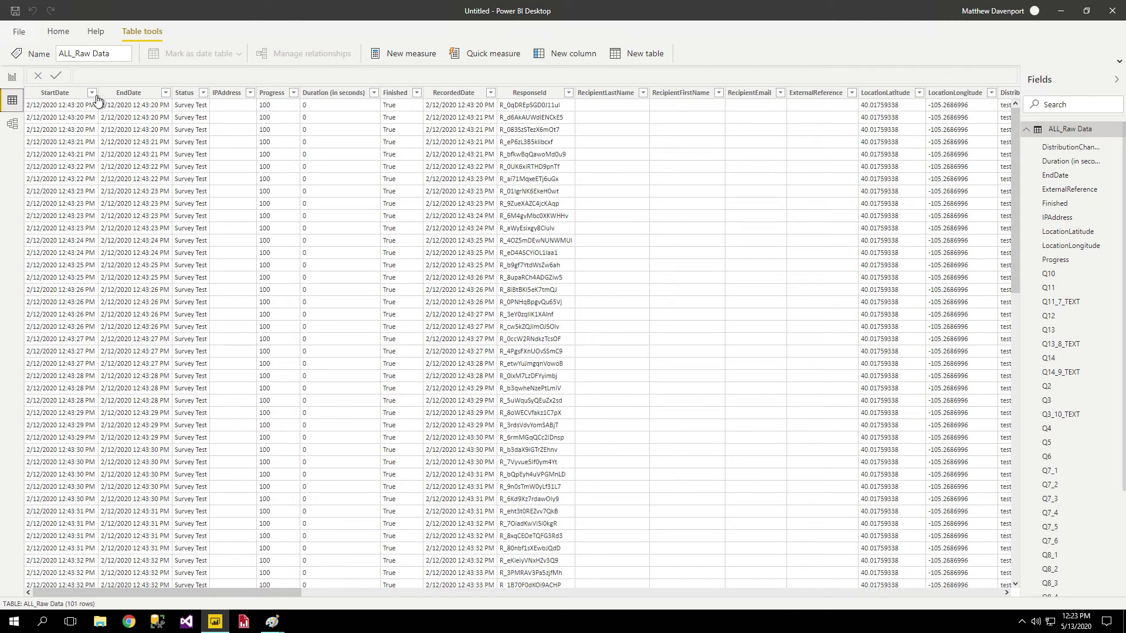
scroll(694, 258, down, 6)
scroll(502, 252, up, 6)
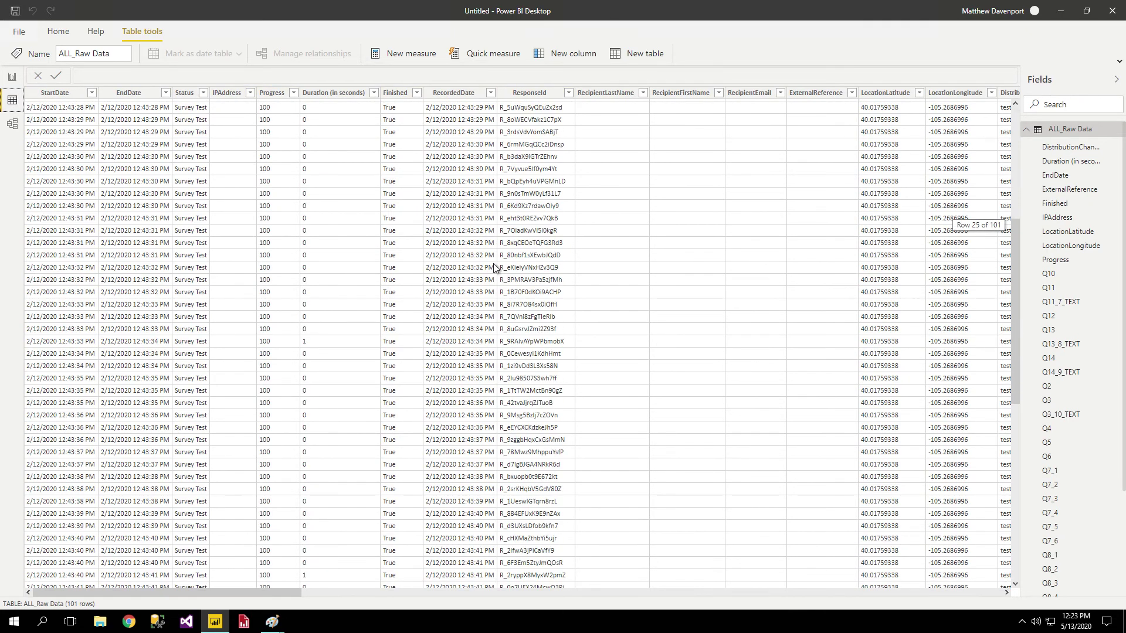
drag(243, 593, 154, 609)
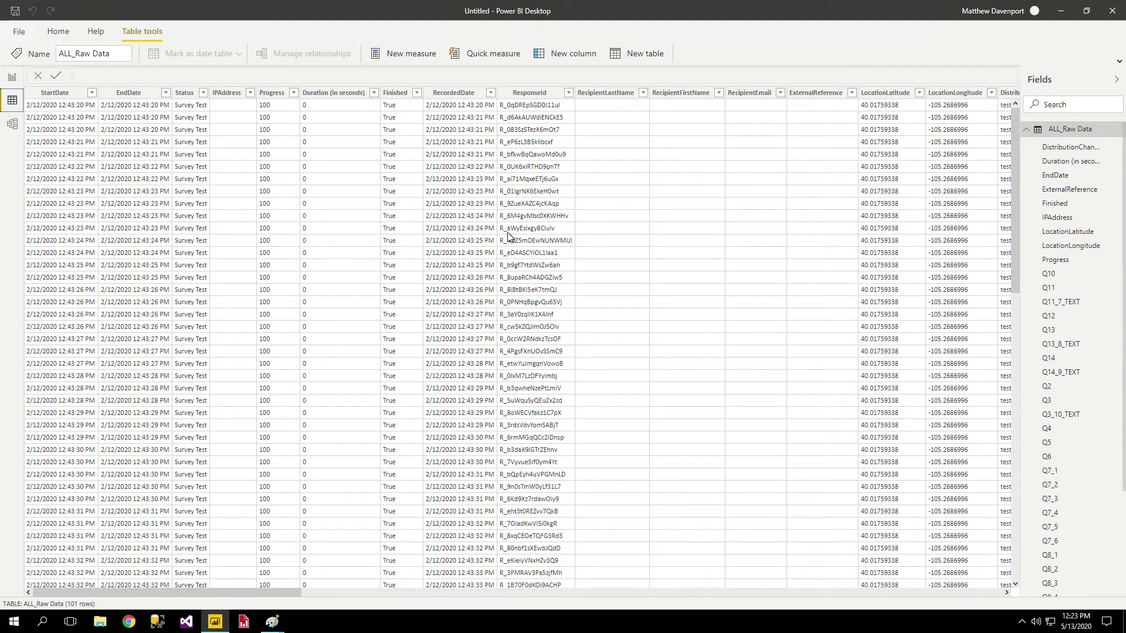
click(16, 125)
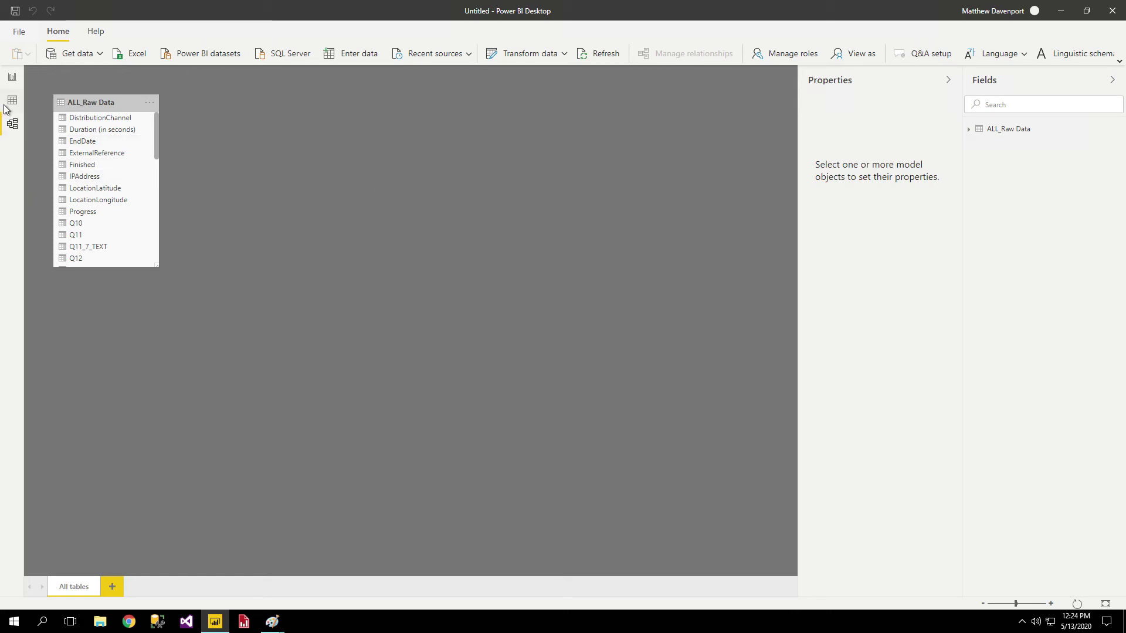
Switch to Report view to show the empty Page 1 canvas.
click(11, 81)
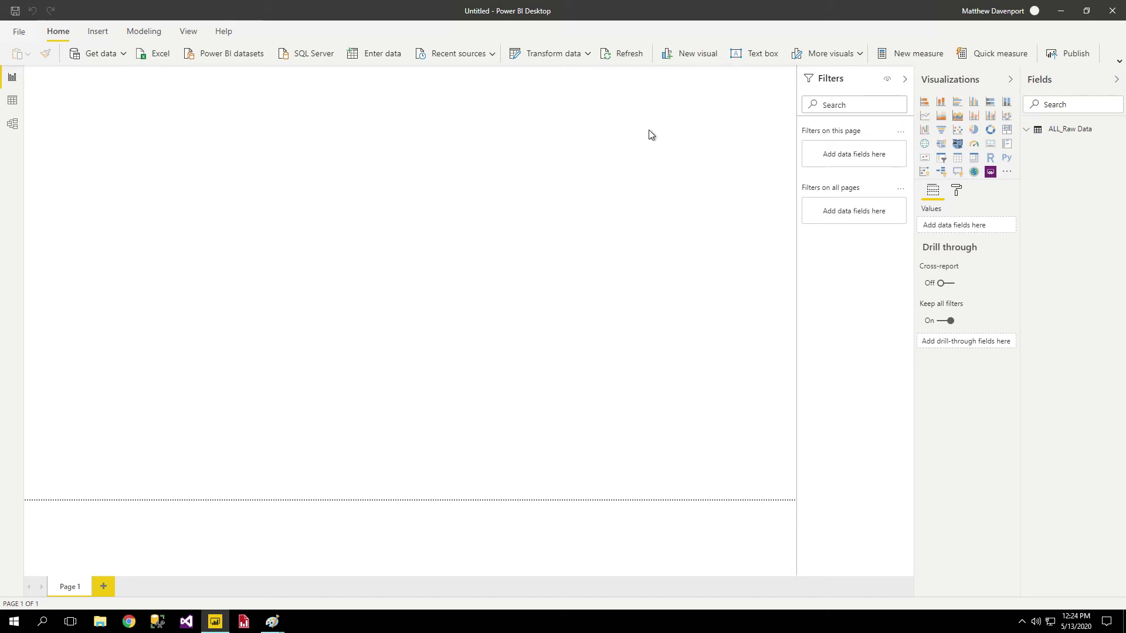
Show the ALL_Raw Data rows in Data view and launch Transform data from the Home ribbon.
click(12, 105)
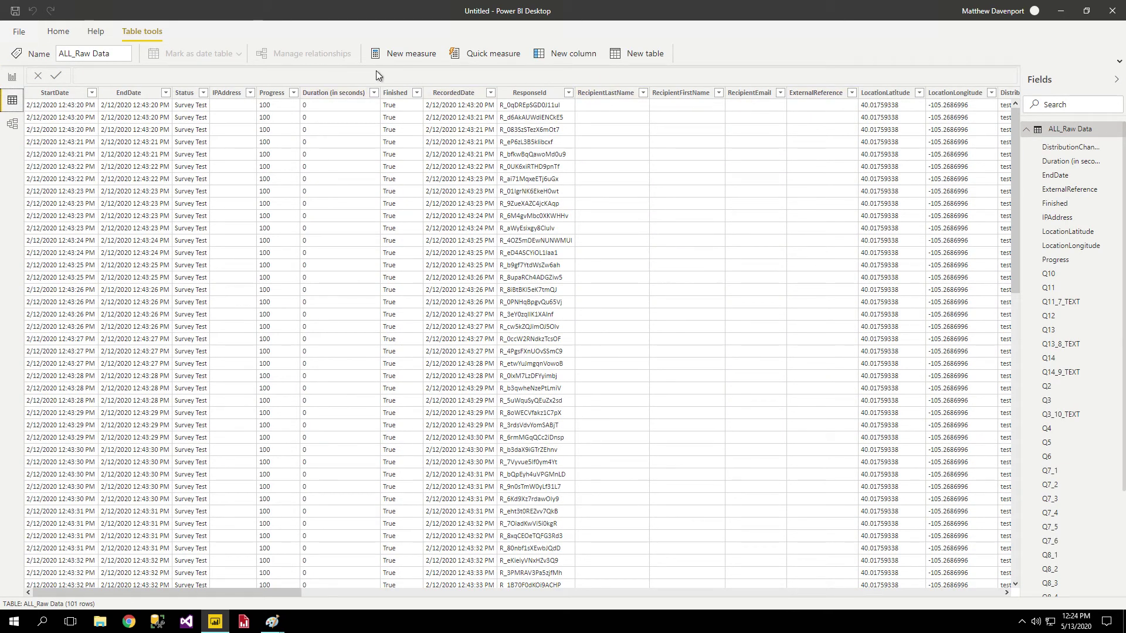
click(61, 34)
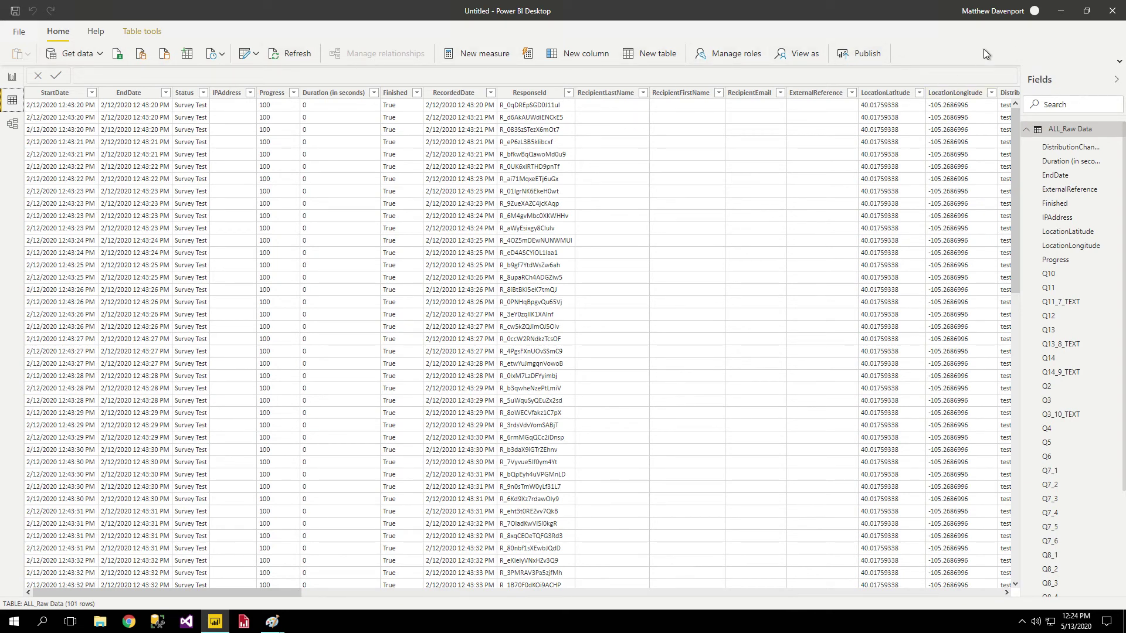
click(1056, 134)
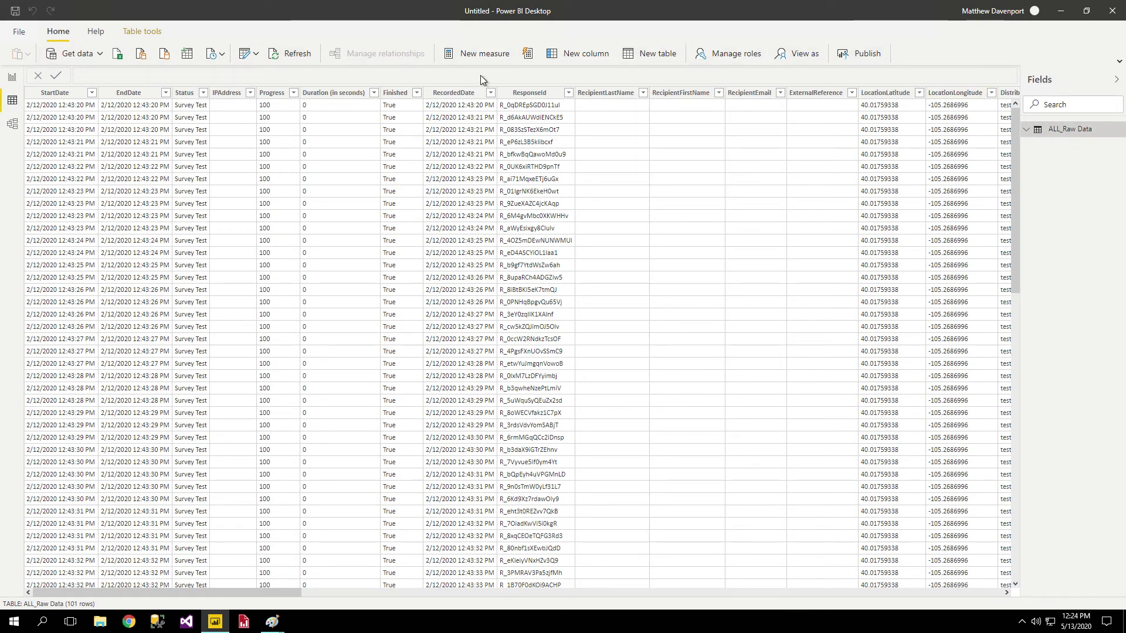
click(255, 54)
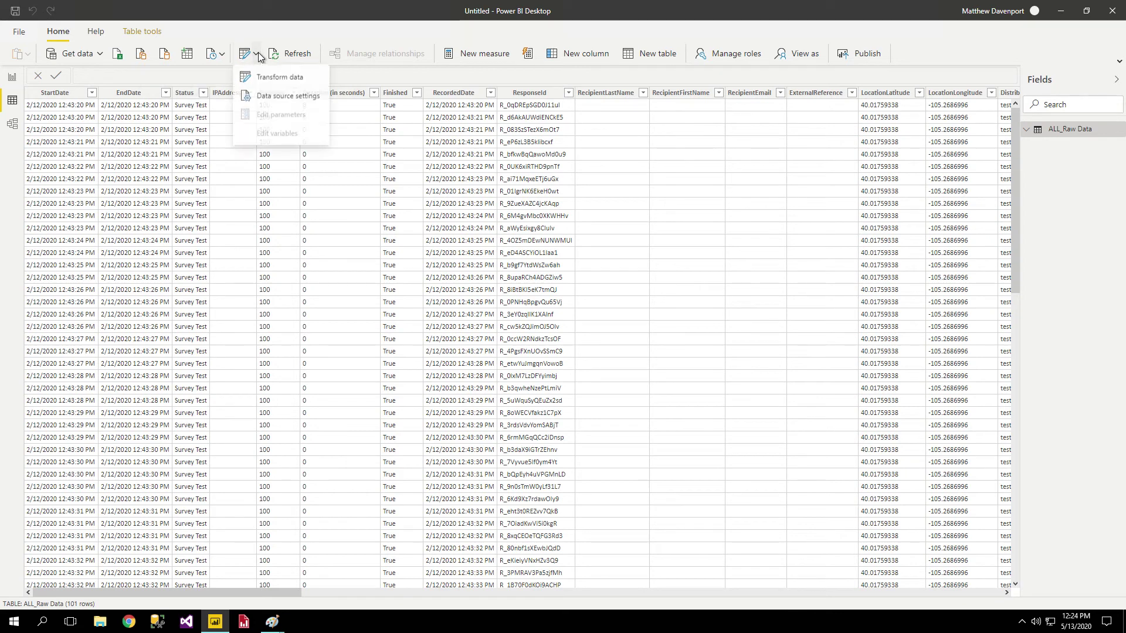
click(294, 27)
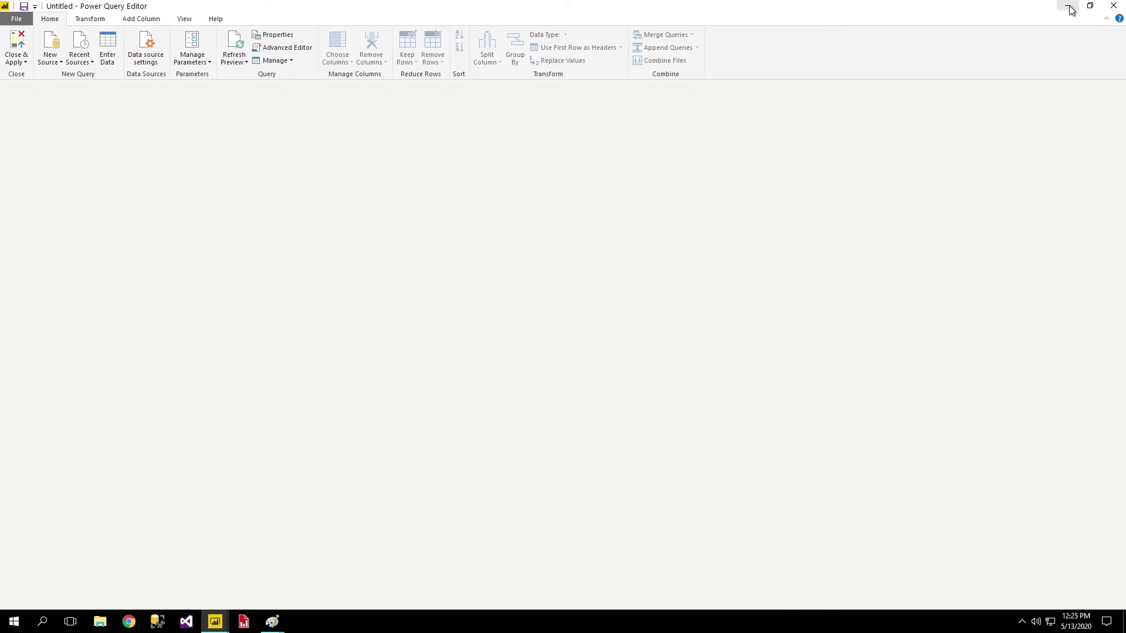
Restore Power Query Editor as a smaller repositioned window and refresh the ALL_Raw Data preview.
click(1070, 10)
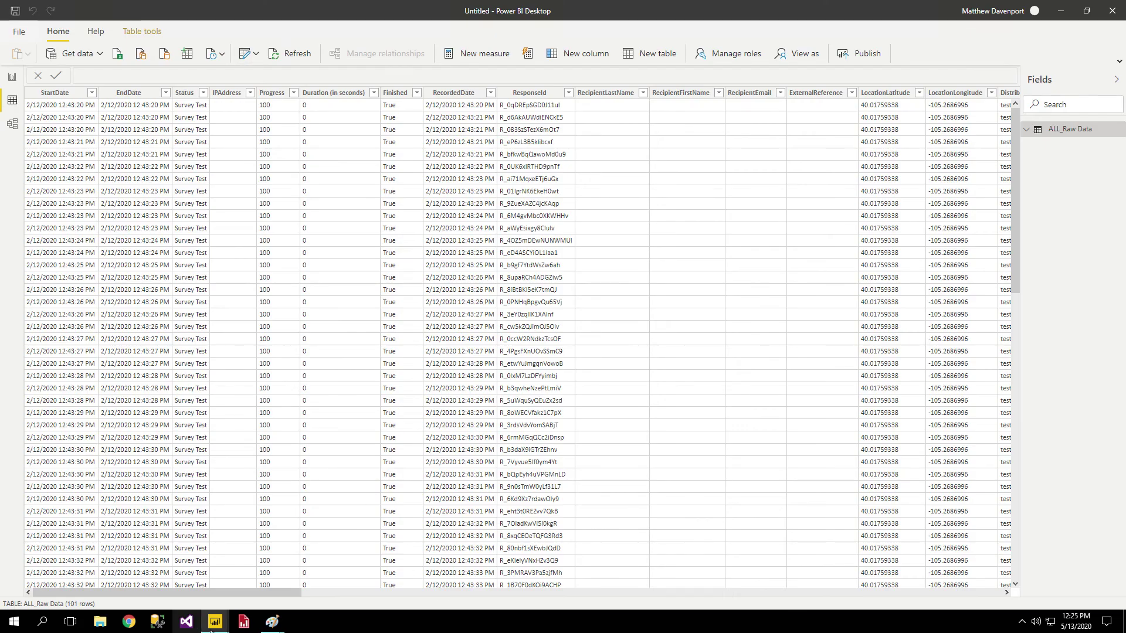
mouse_move(209, 626)
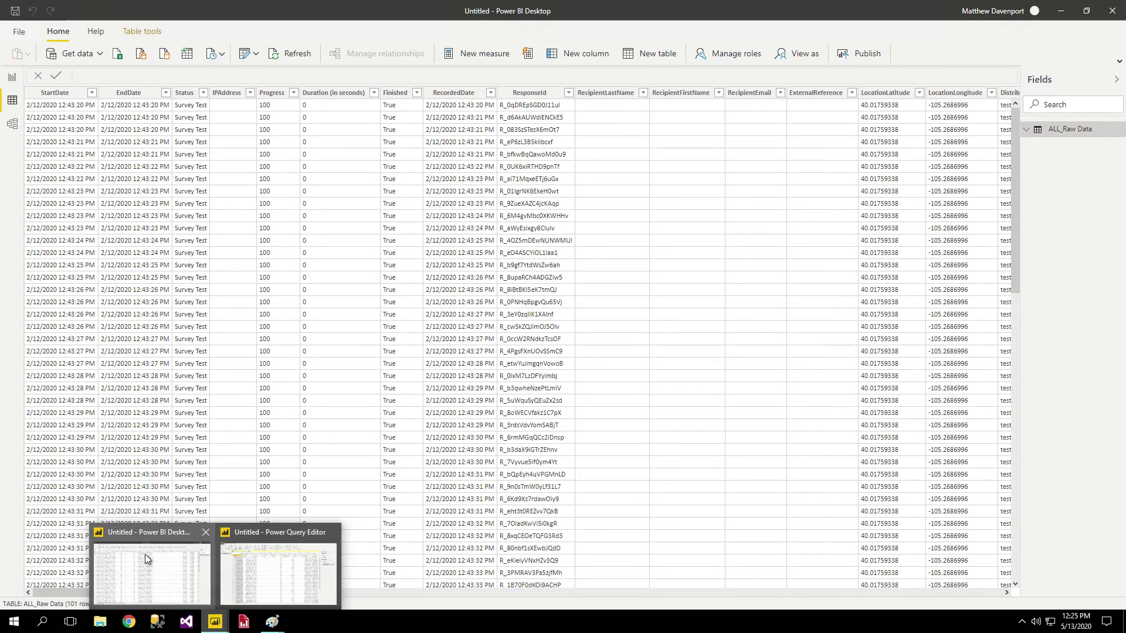
click(274, 558)
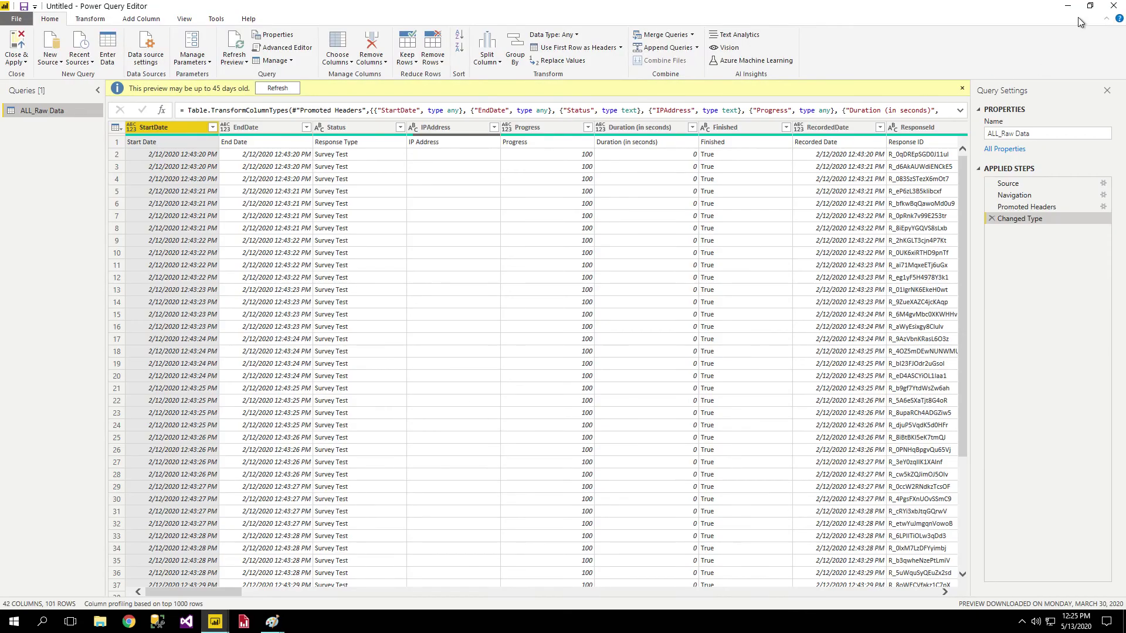
click(1089, 8)
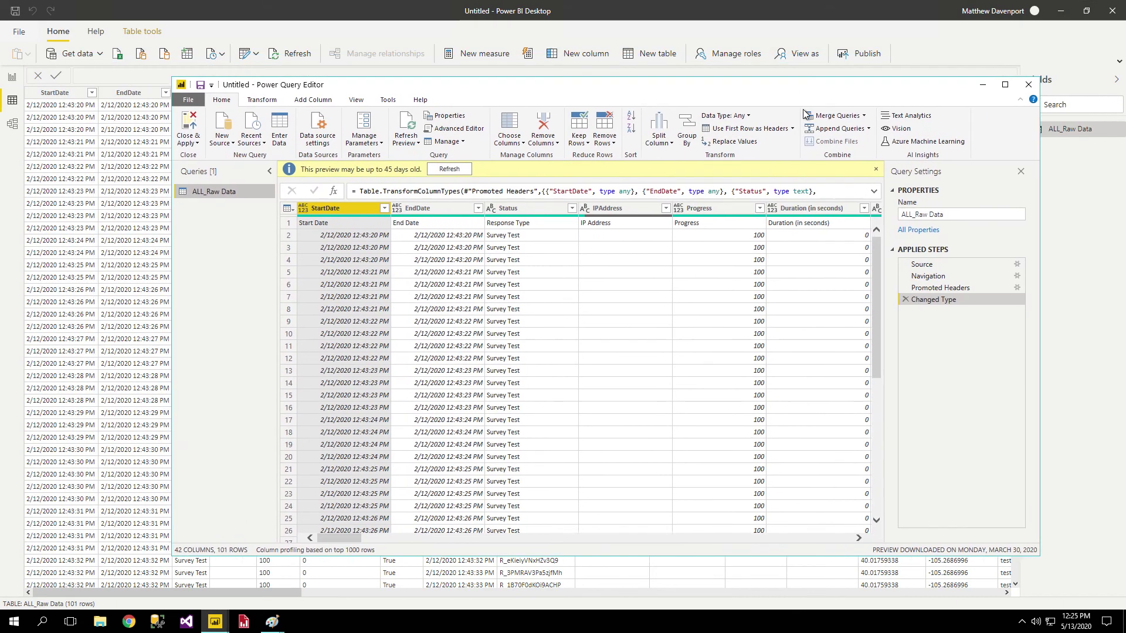
drag(701, 88, 623, 66)
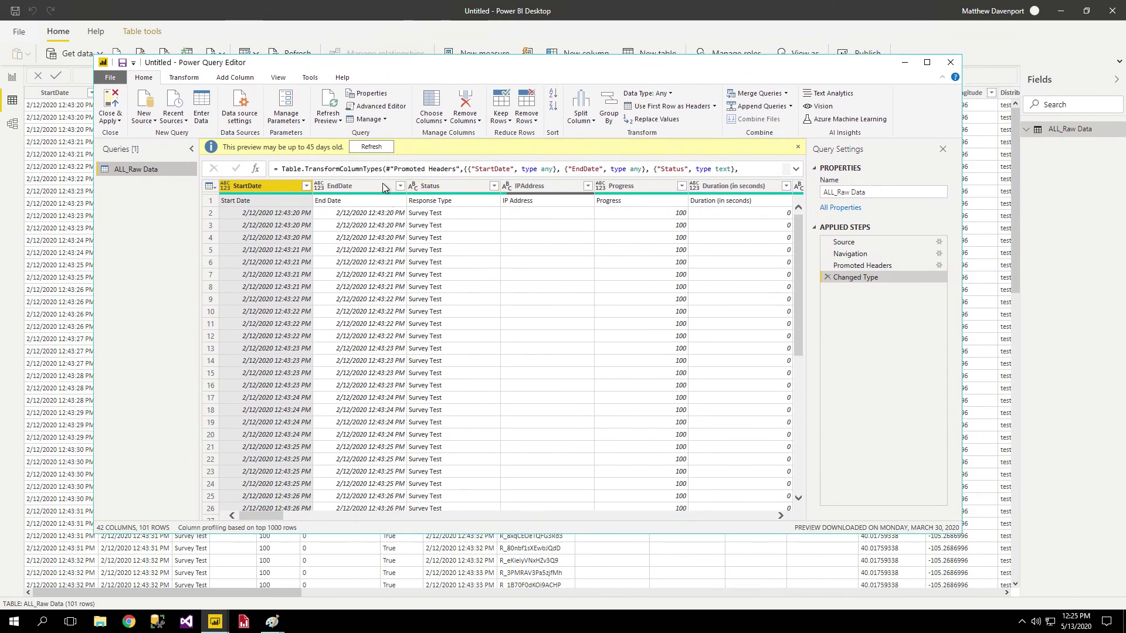
click(359, 150)
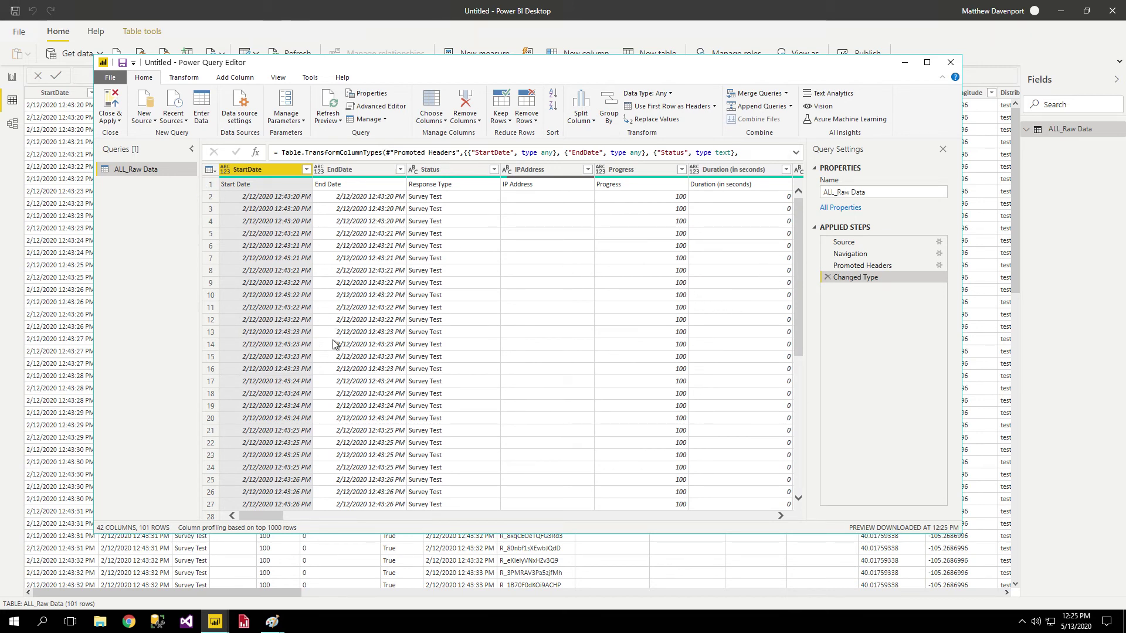
Delete the StartDate and Status columns from ALL_Raw Data, leaving 40 columns and 101 rows.
right_click(297, 177)
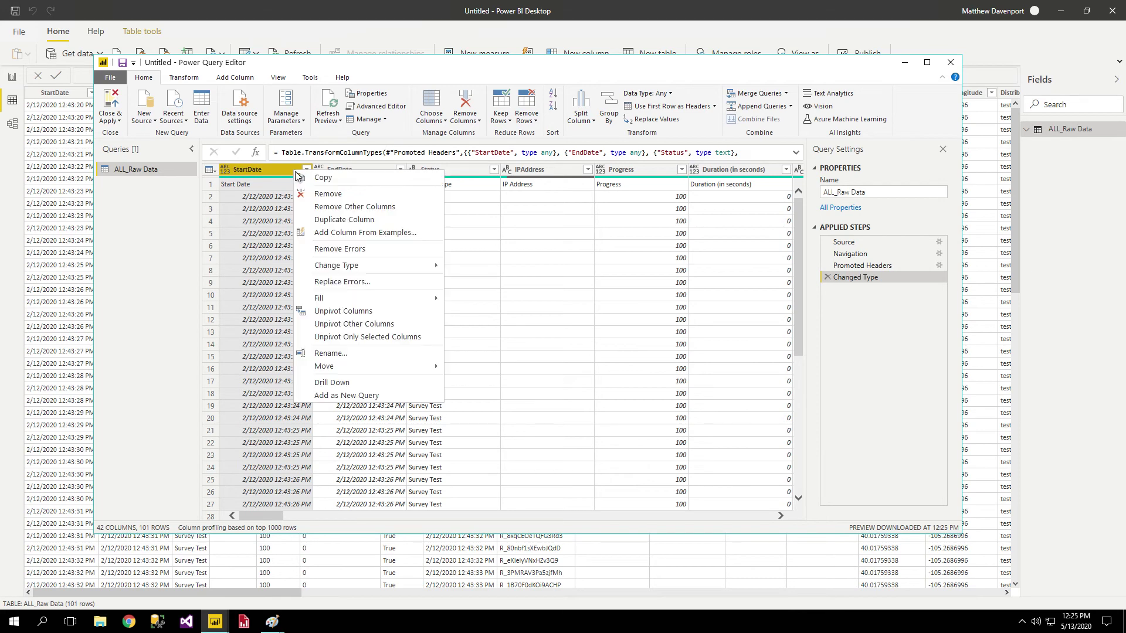
click(343, 196)
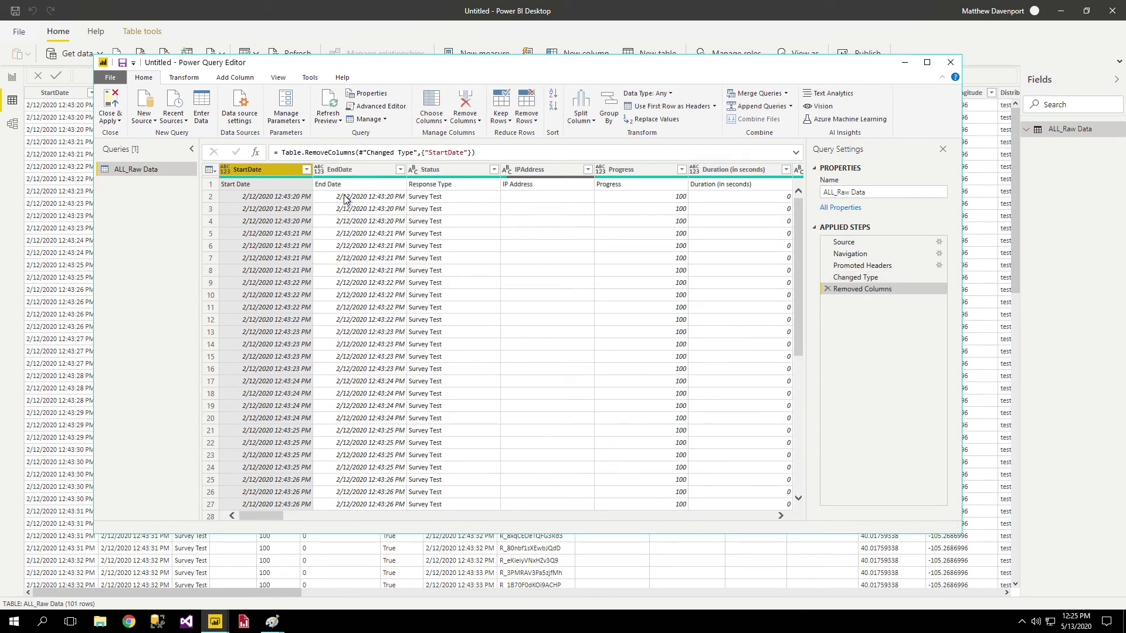
right_click(336, 176)
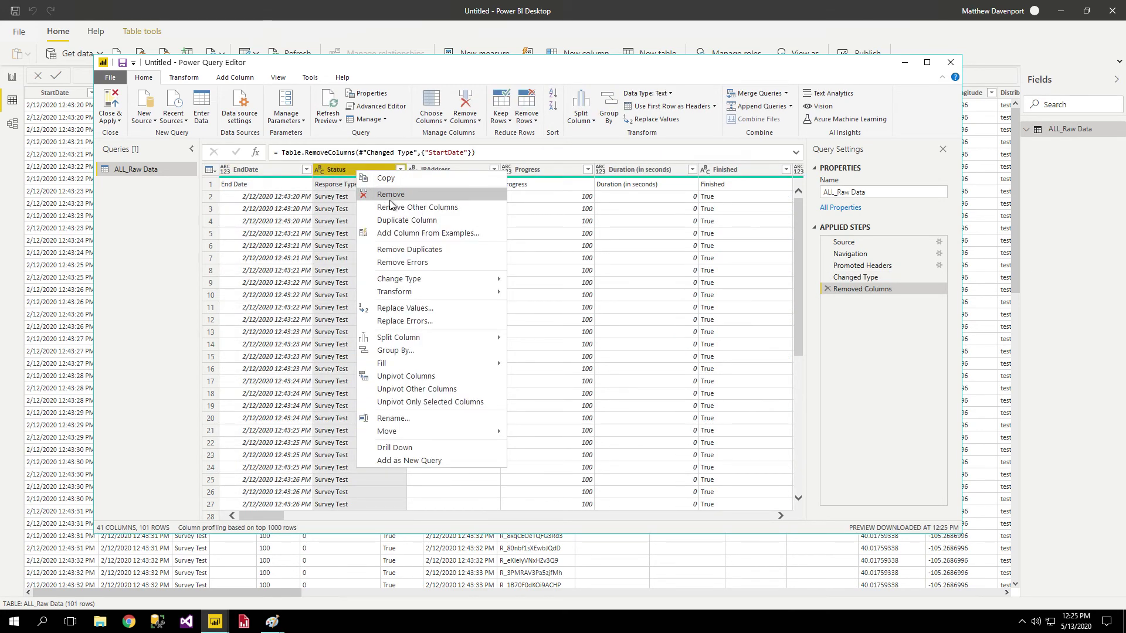
click(387, 206)
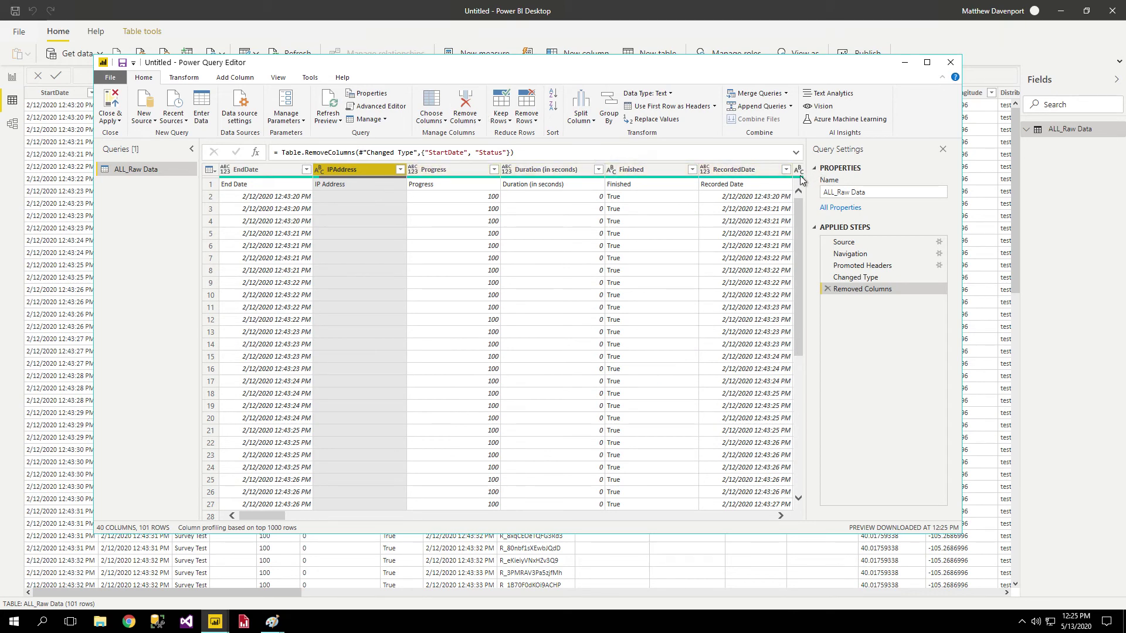
drag(277, 514, 779, 512)
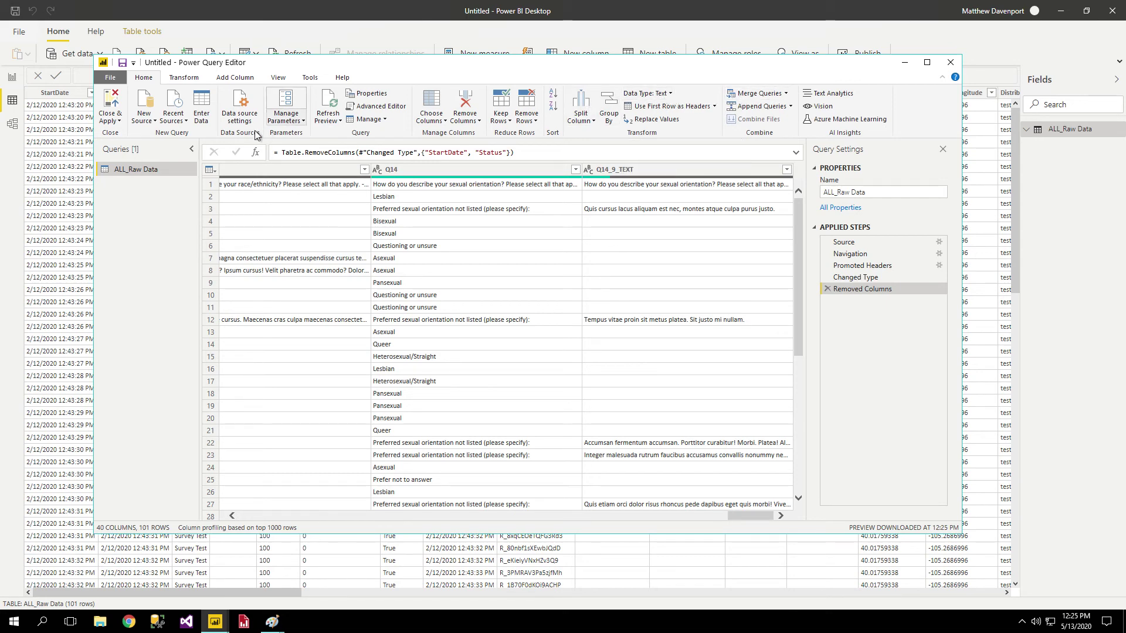
Open Custom Column from the Add Column commands, then cancel without adding a column.
click(237, 78)
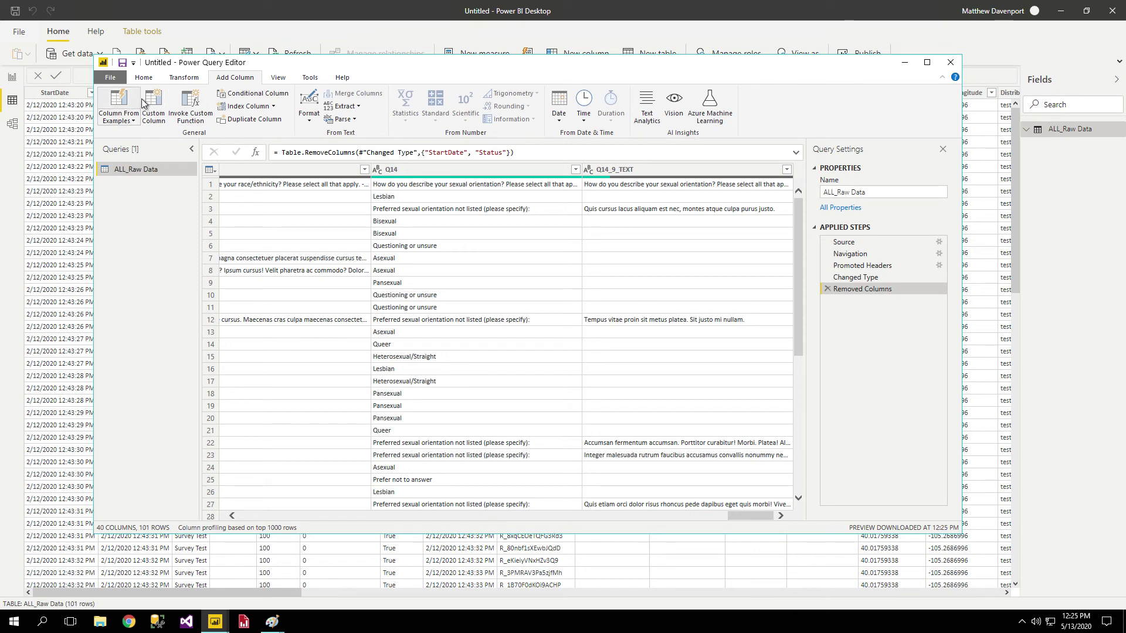
click(159, 102)
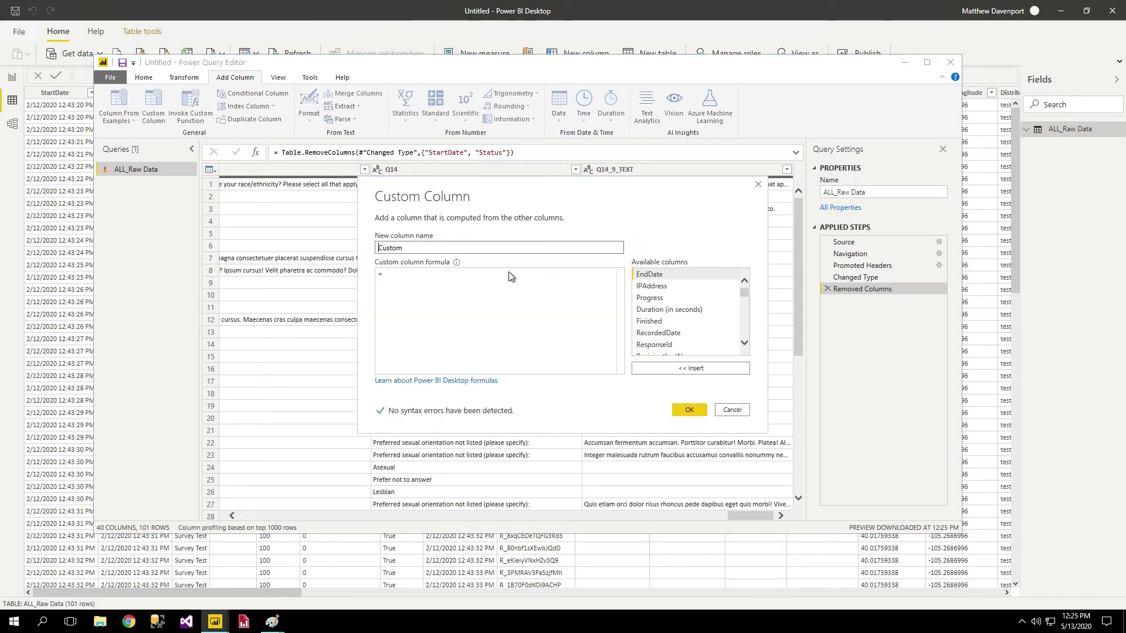
click(516, 327)
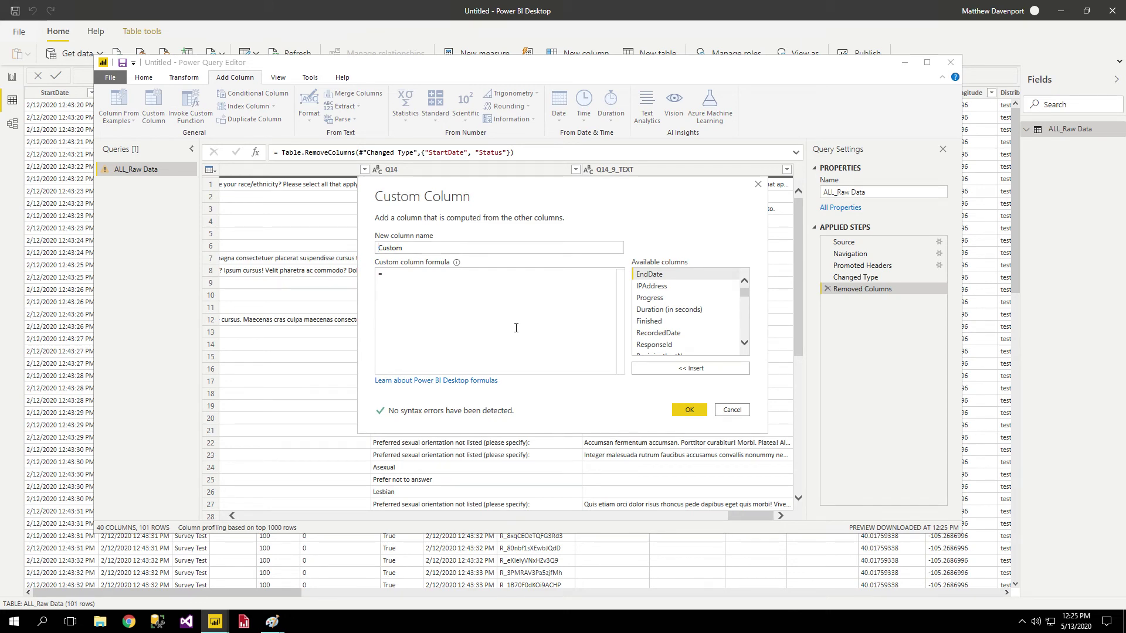
click(724, 409)
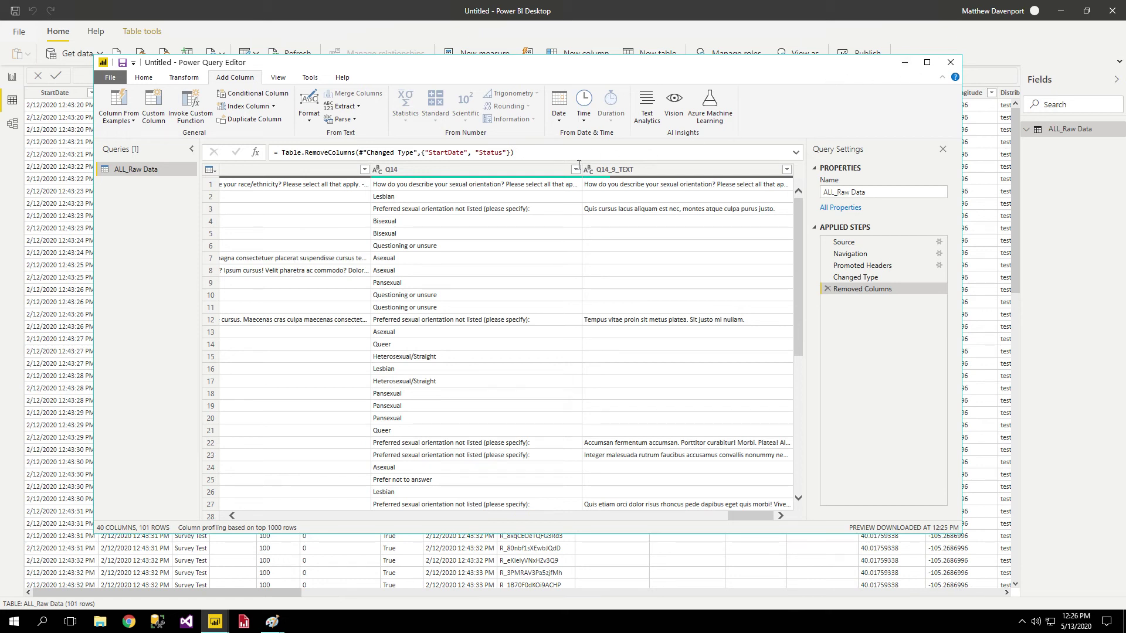
Select the current step's whole formula in the formula bar, then exit without changing it.
click(556, 155)
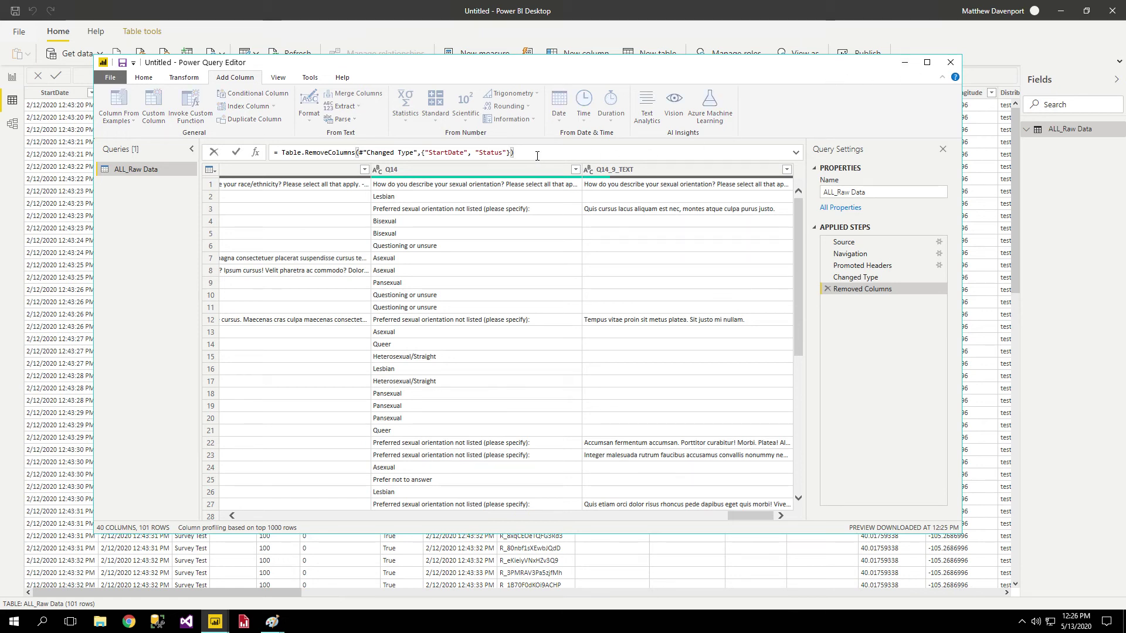
key(ctrl+a)
click(607, 160)
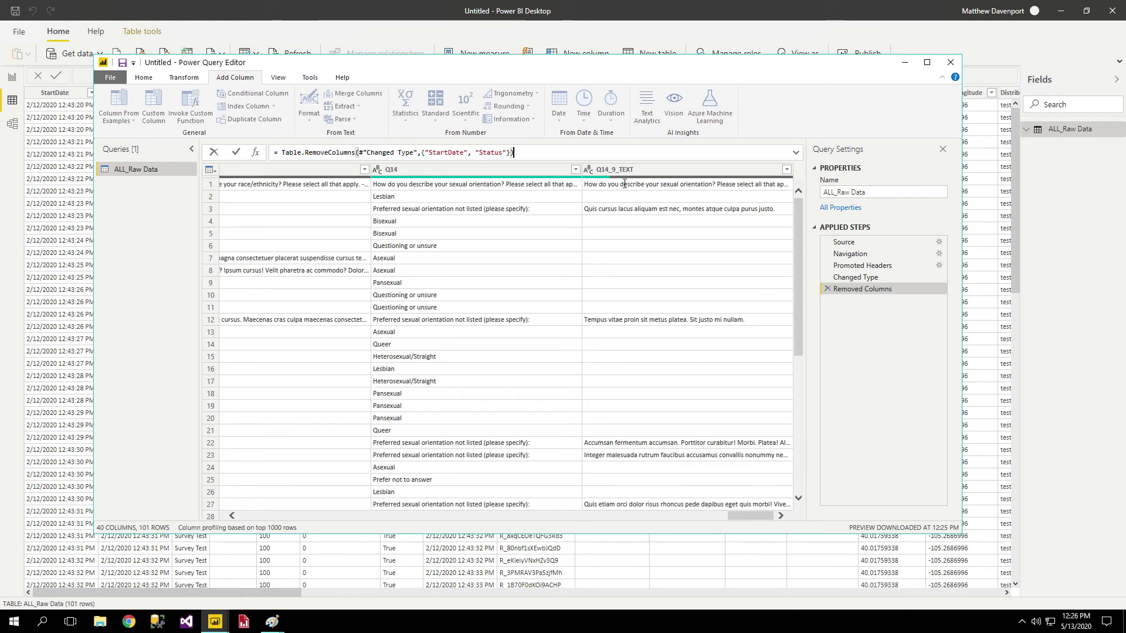
drag(754, 516, 779, 513)
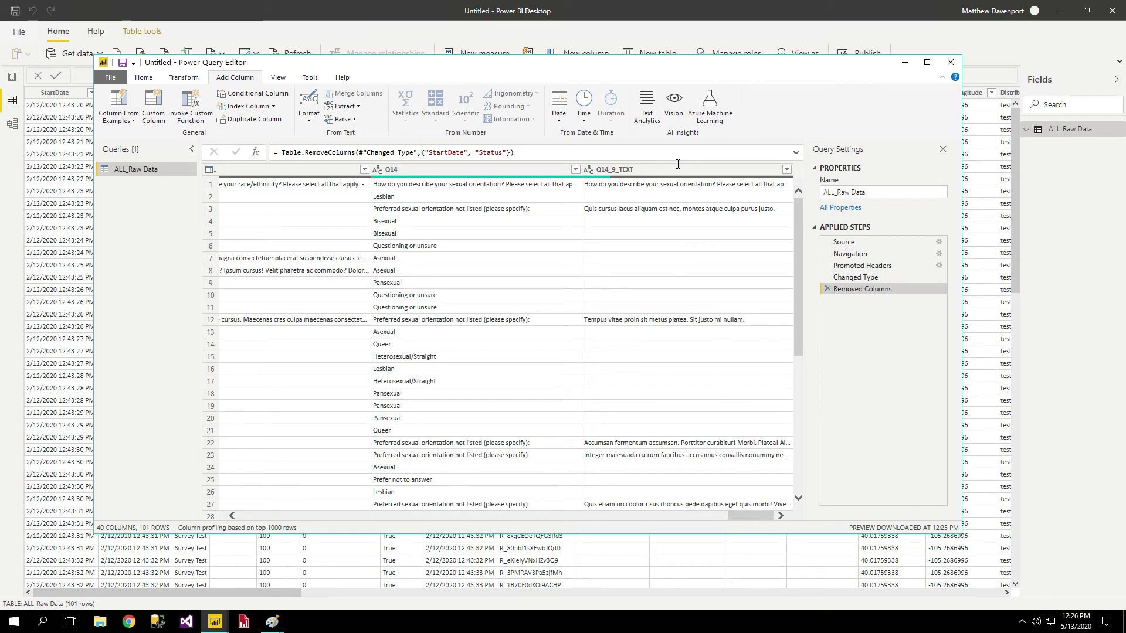
Duplicate the Q14_9_TEXT column and open Group By on the new Q14_9_TEXT - Copy column.
right_click(654, 183)
right_click(665, 173)
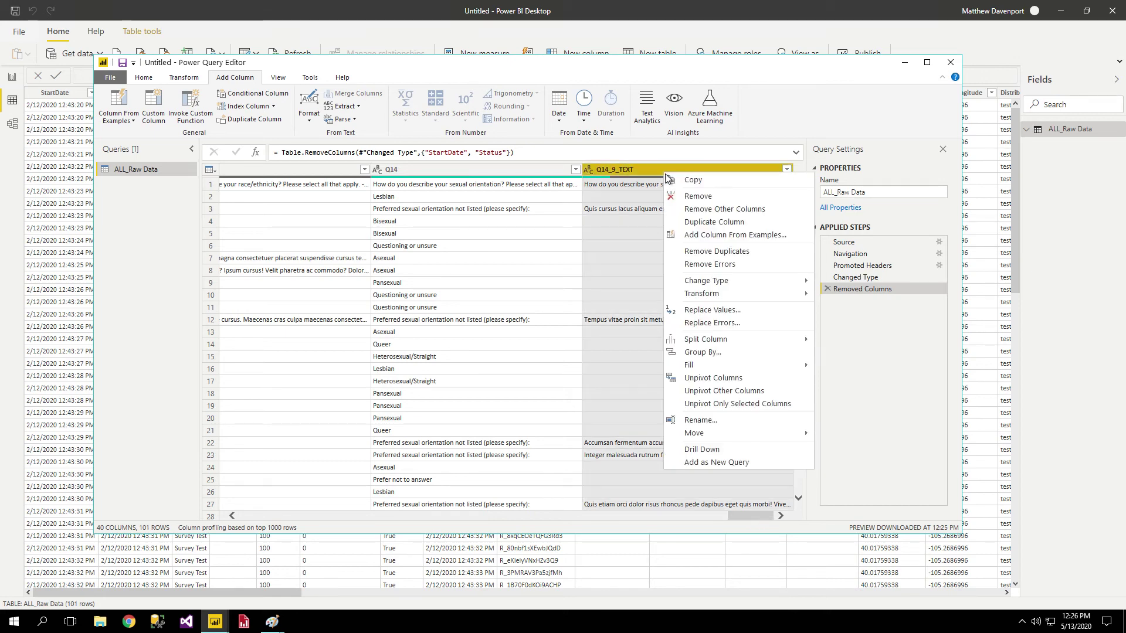
click(698, 223)
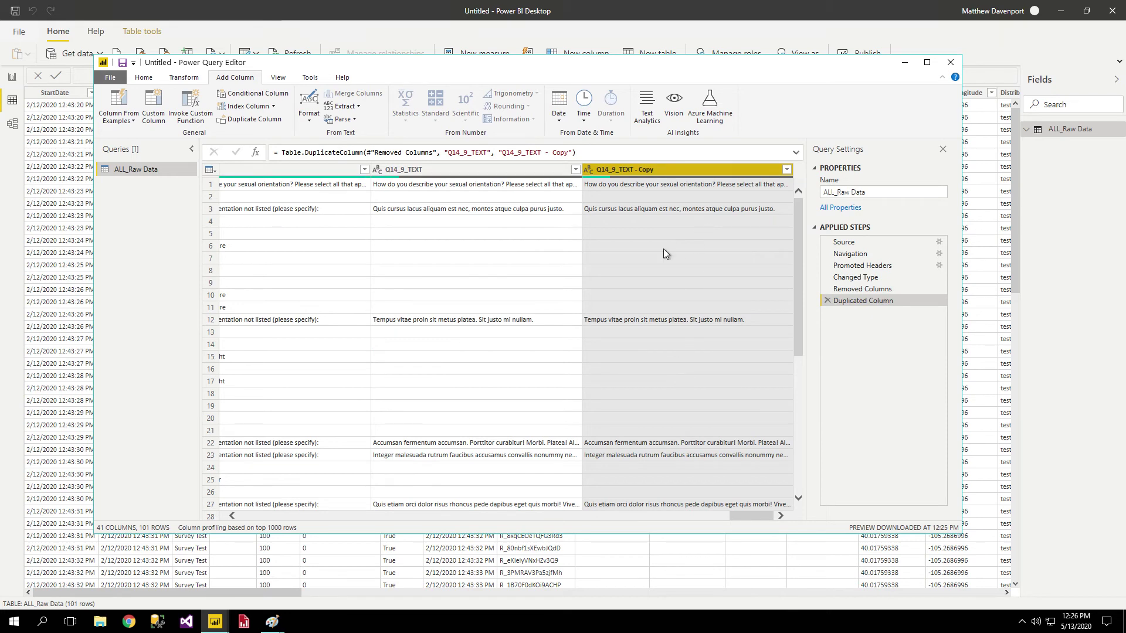
right_click(628, 172)
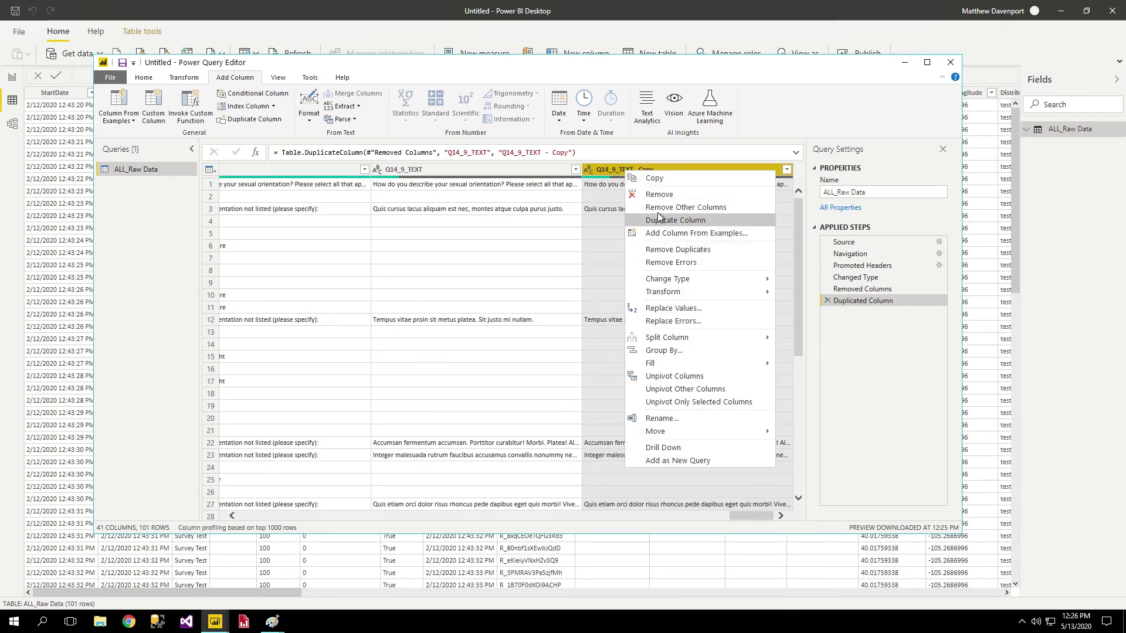
mouse_move(678, 344)
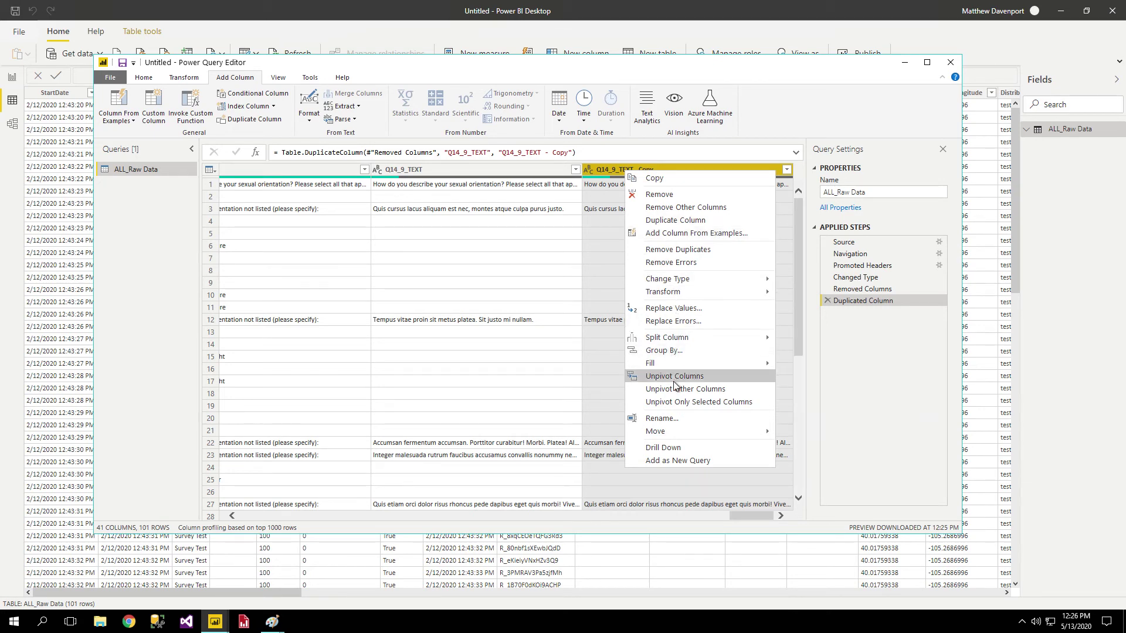
click(670, 352)
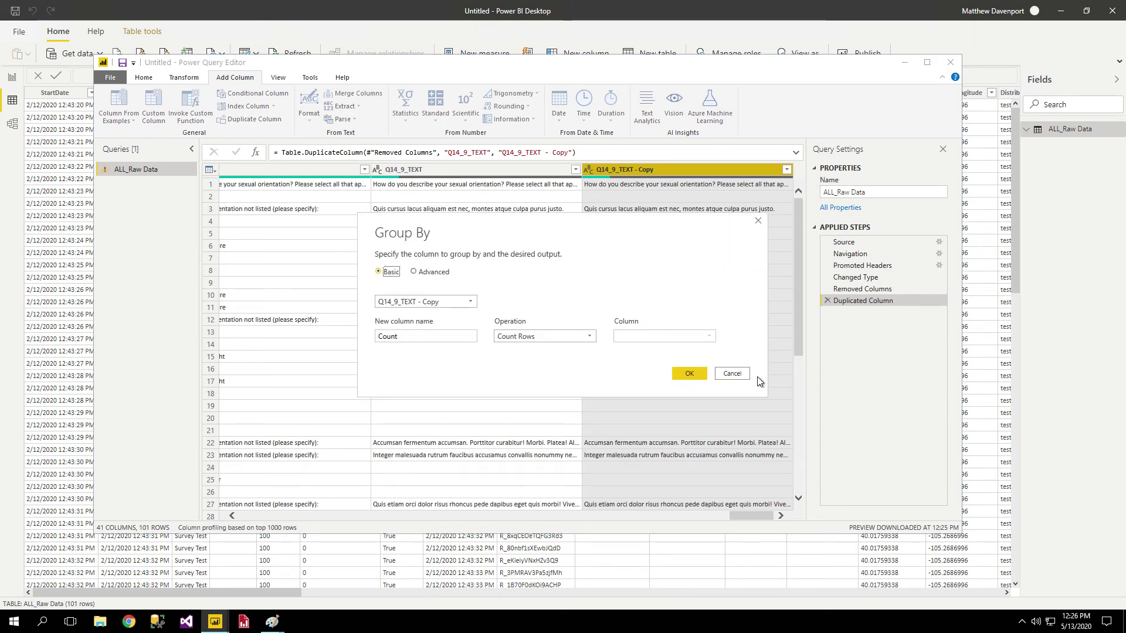
Cancel the Group By dialog and close the Power Query Editor.
click(732, 376)
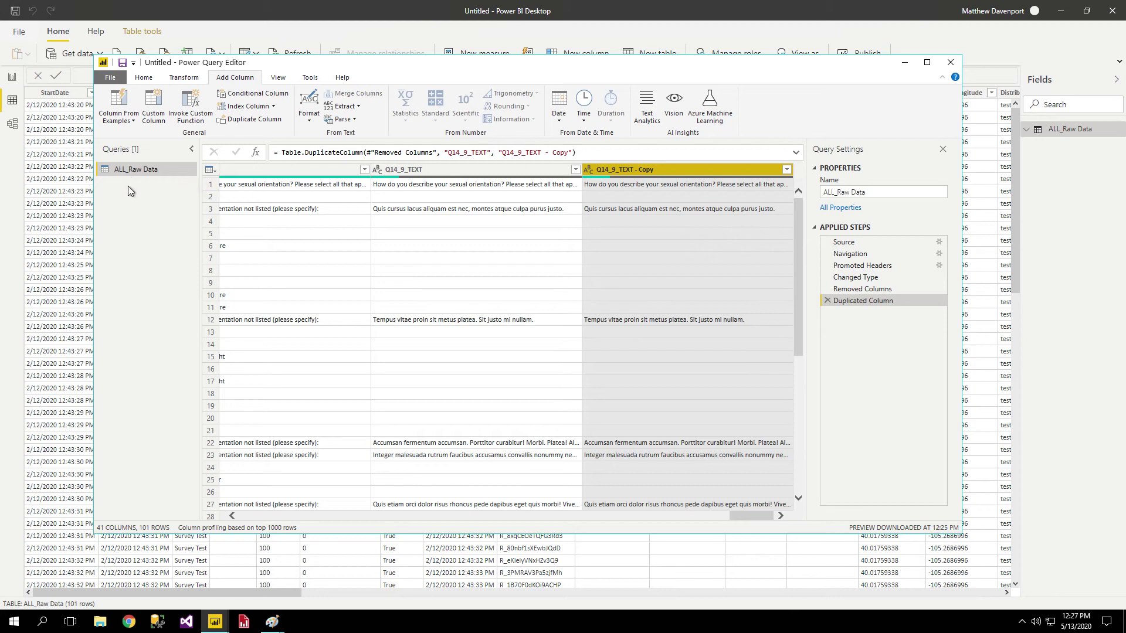
click(951, 64)
Answer Yes to applying query changes and return to the empty Page 1 report canvas.
click(581, 326)
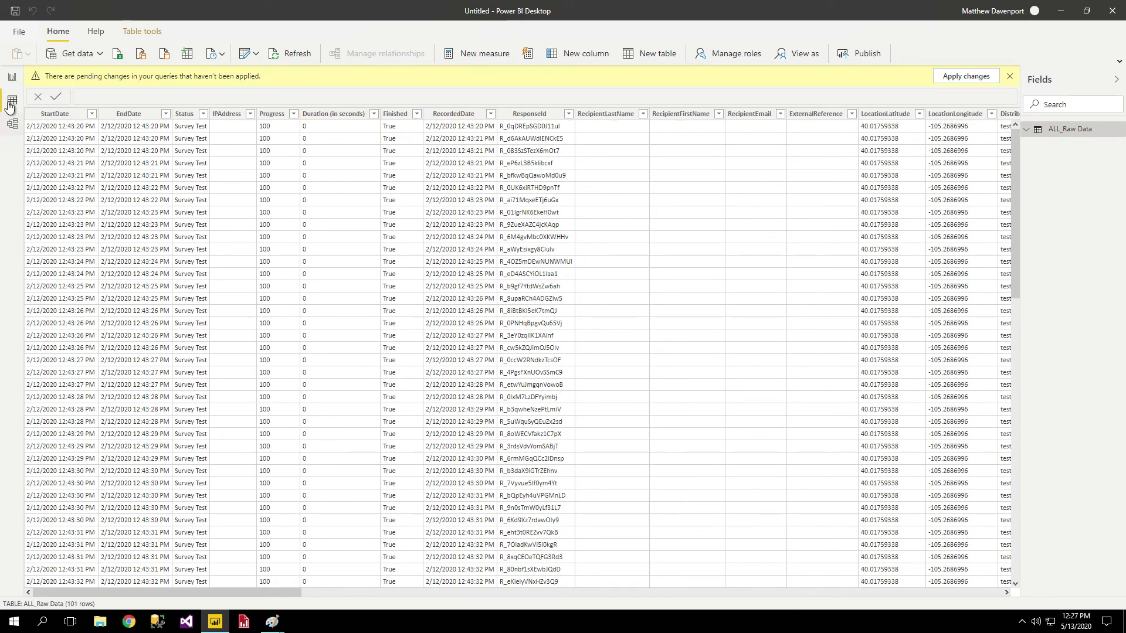
click(12, 77)
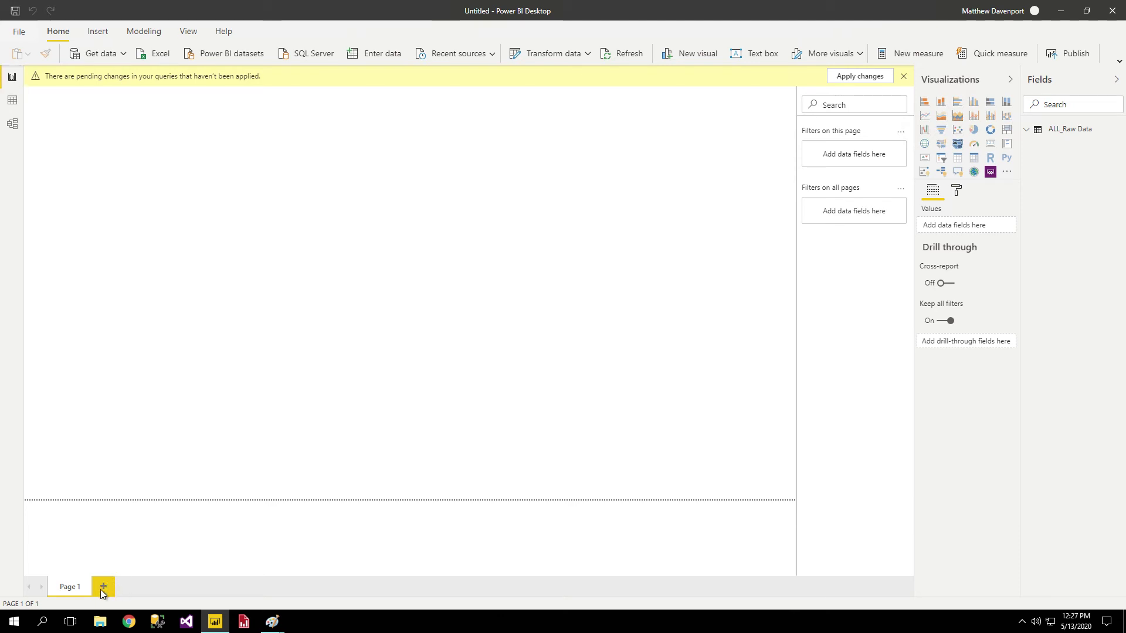
Add new pages up to Page 3, then duplicate Page 3 as 'Duplicate of Page 3'.
click(112, 588)
click(157, 589)
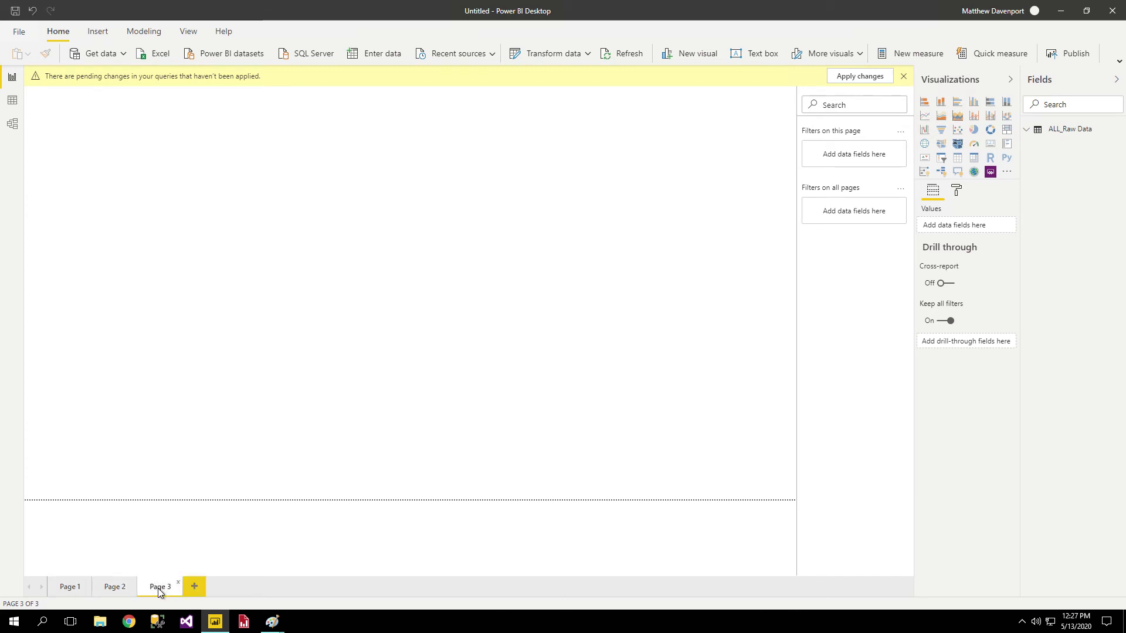
right_click(157, 589)
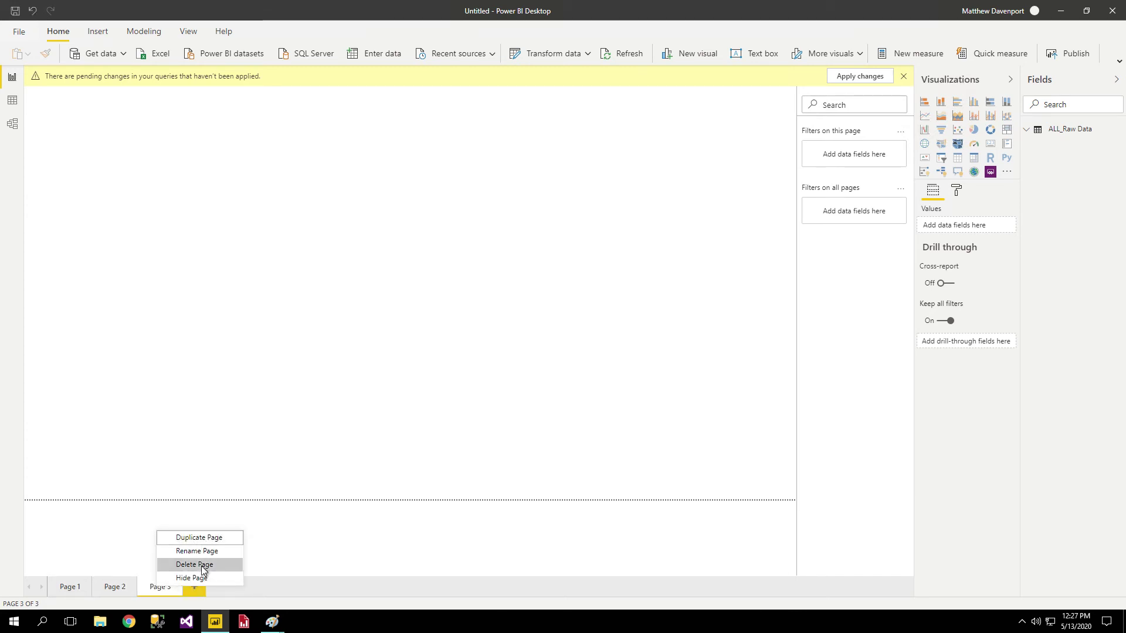
click(200, 540)
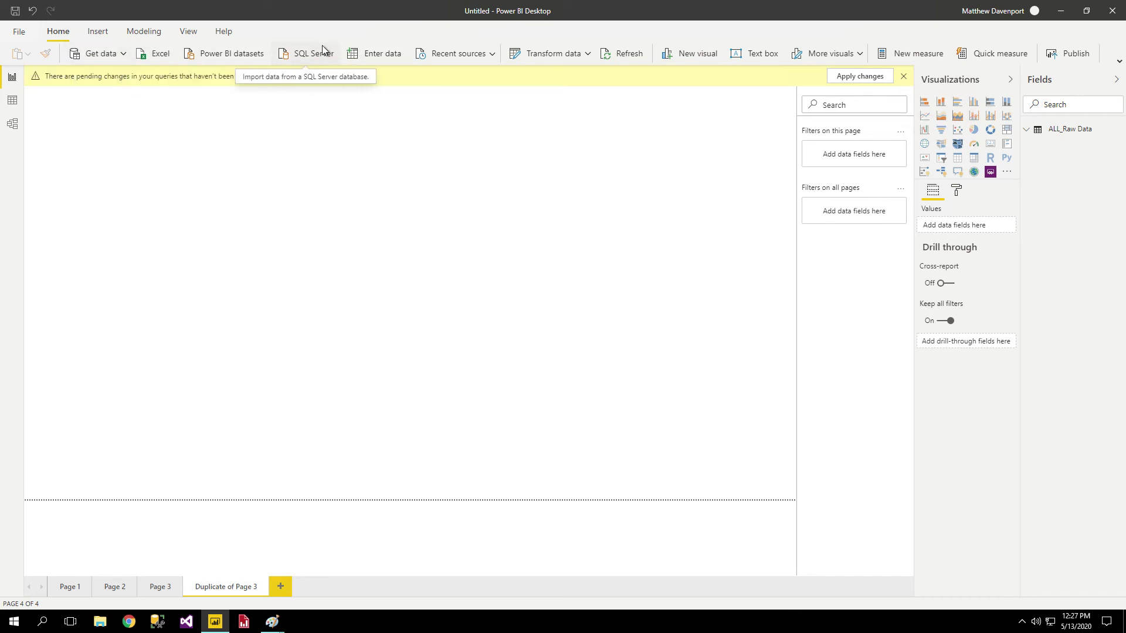
Insert a new visual on the page and set its type to a scatter chart.
click(491, 58)
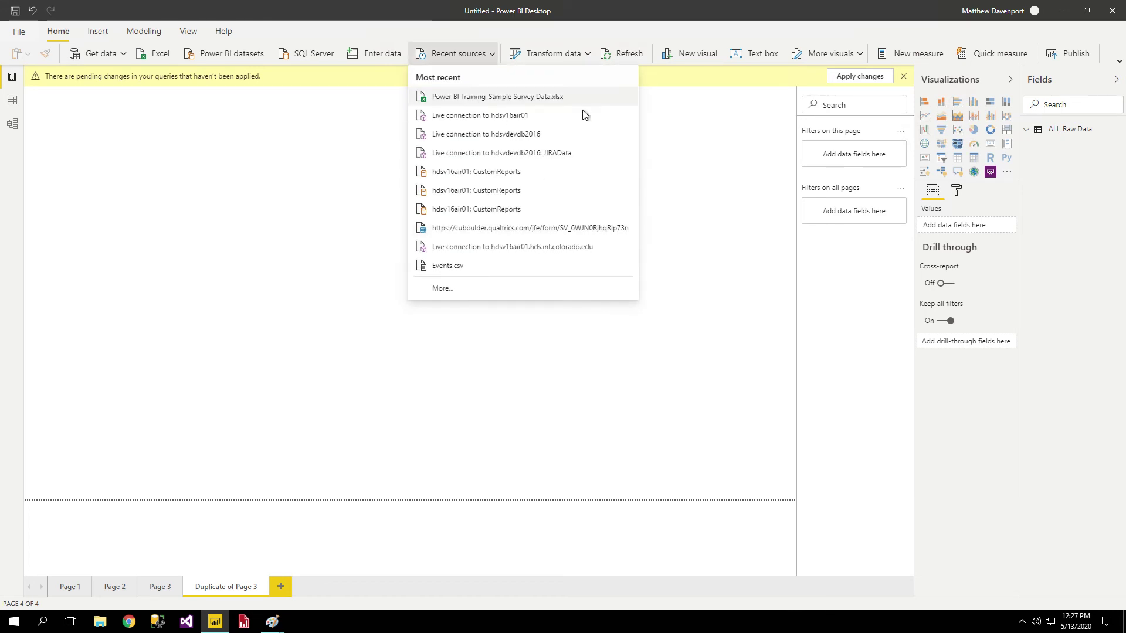
click(687, 164)
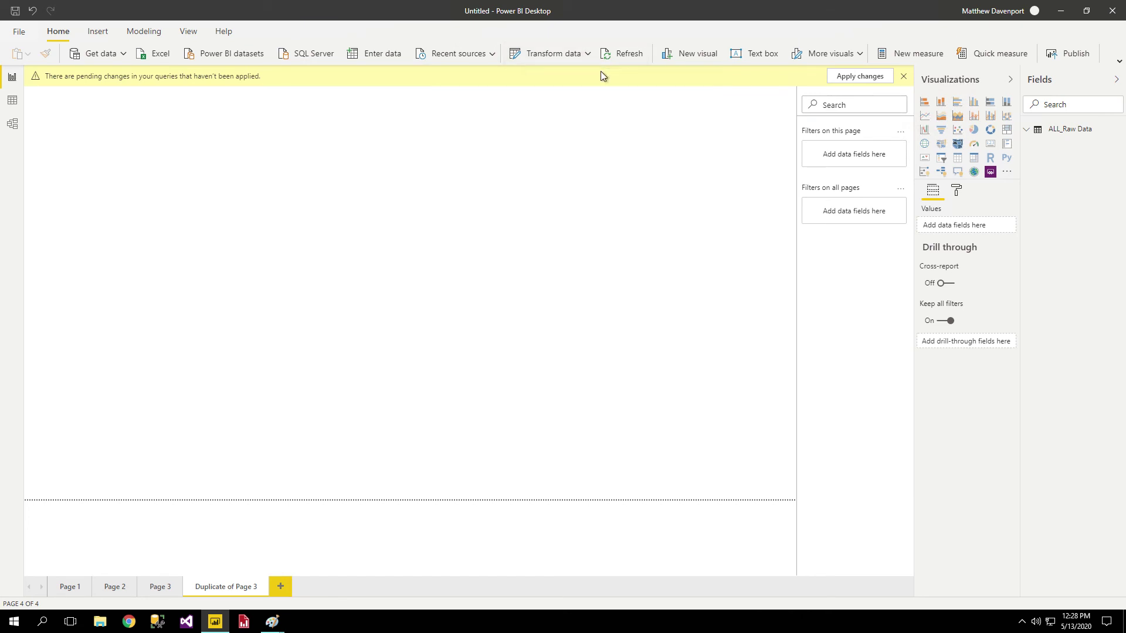
click(687, 64)
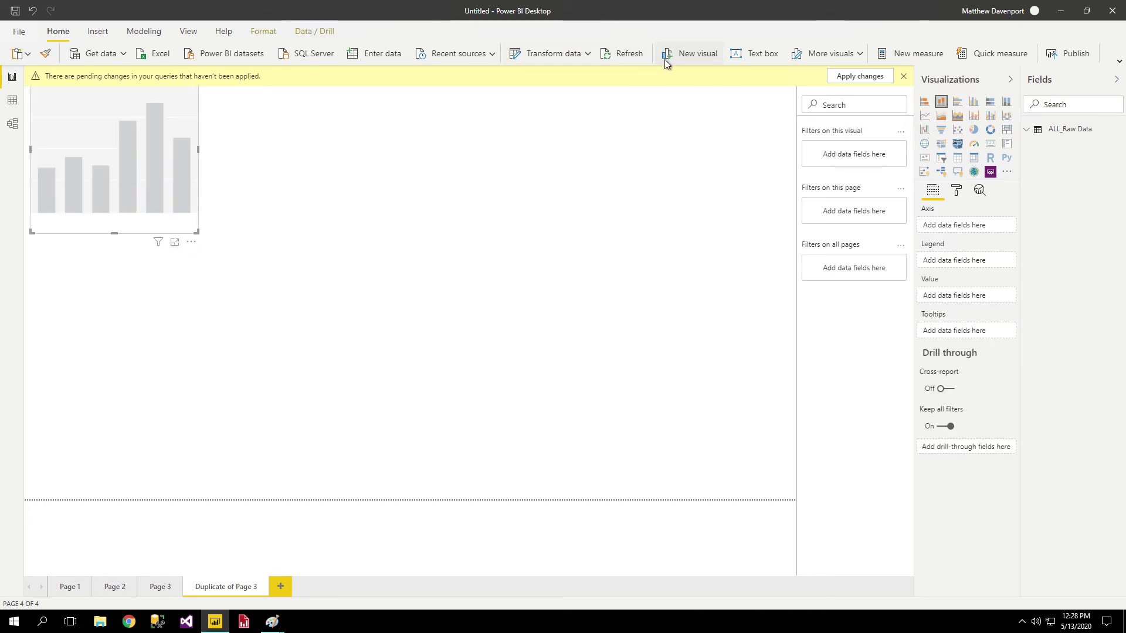
click(942, 117)
click(941, 131)
click(944, 159)
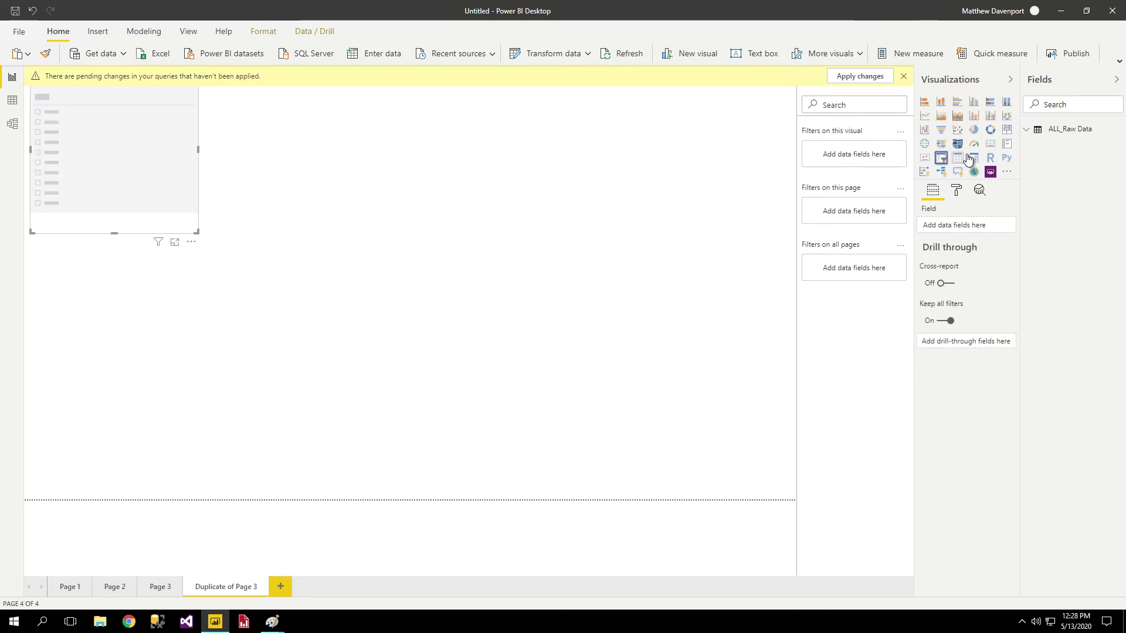
click(958, 130)
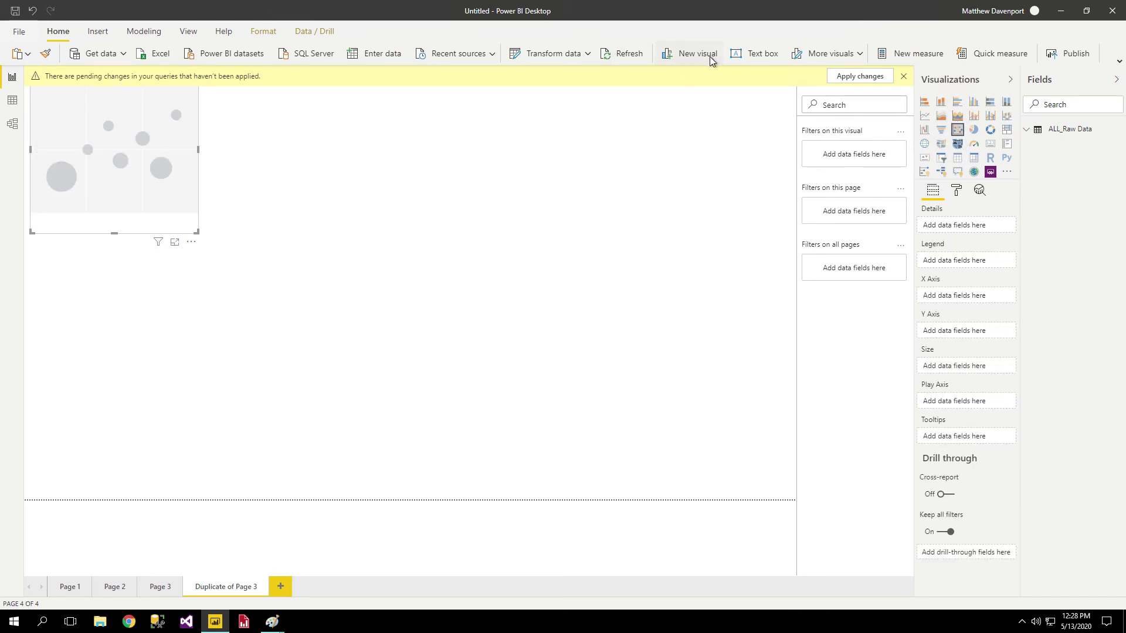
Add a text box, then browse extra visuals From AppSource under More visuals.
click(766, 60)
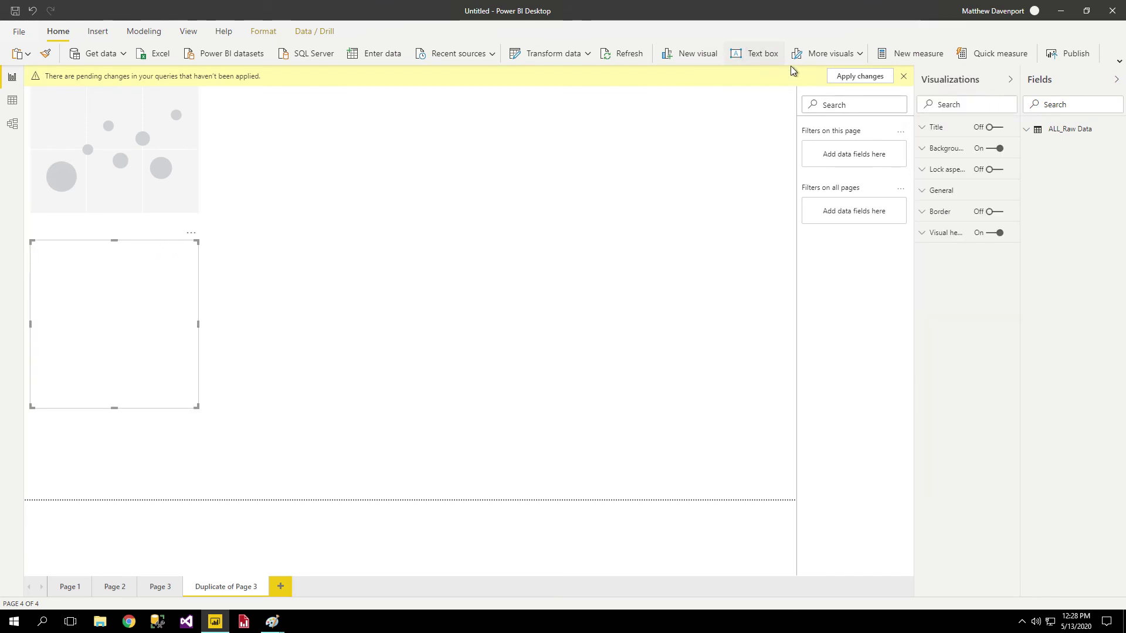
click(861, 54)
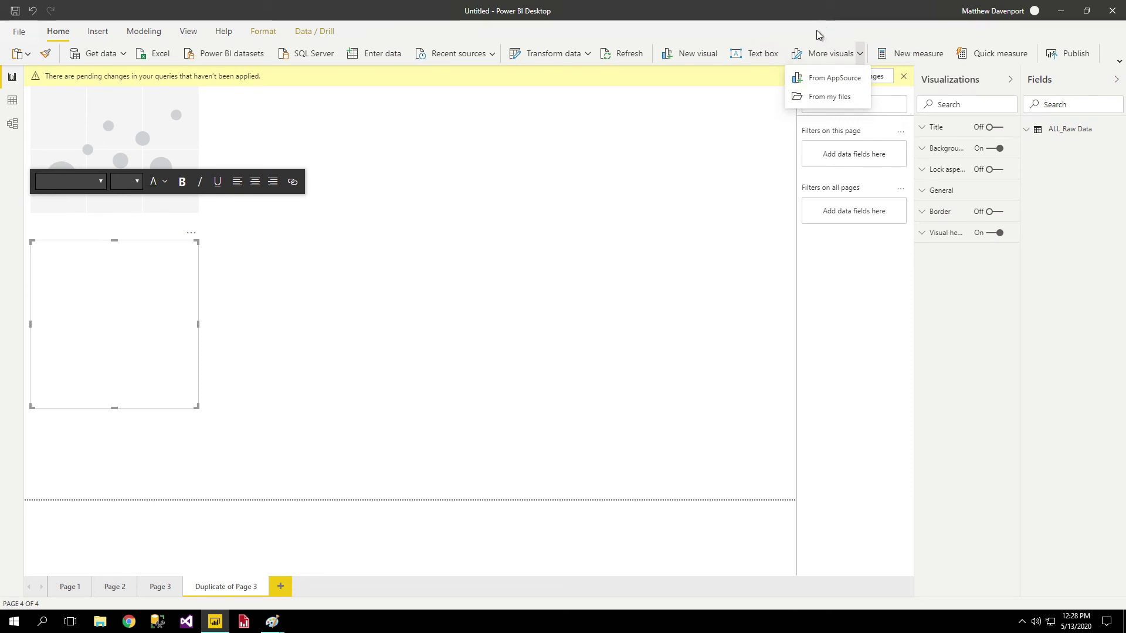
click(818, 80)
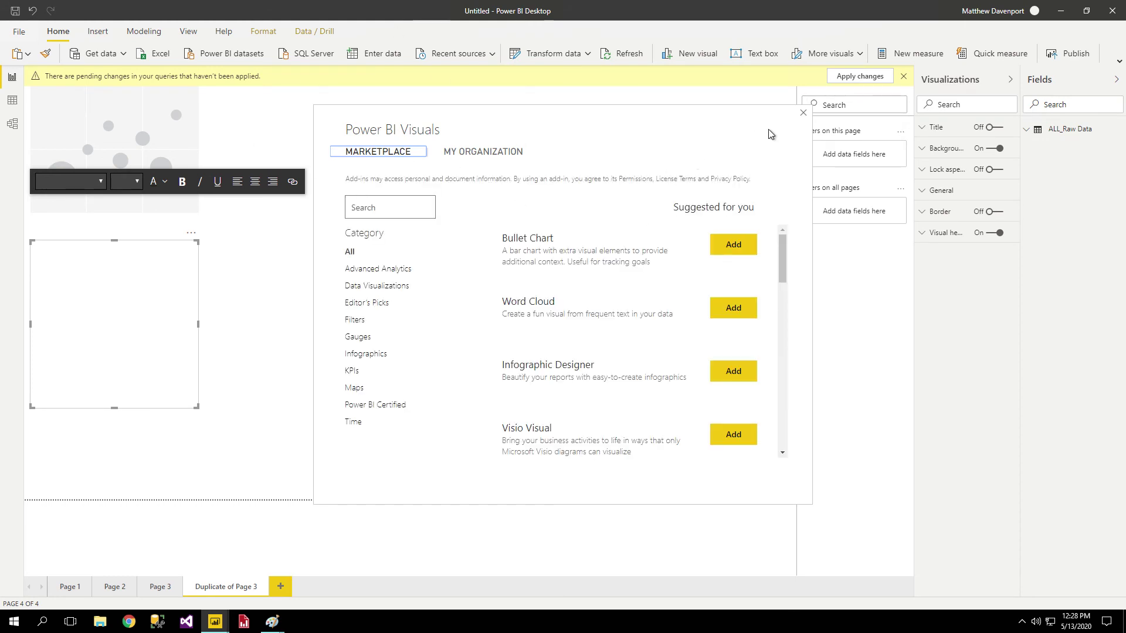
Close the Power BI Visuals marketplace without adding any visual.
click(803, 113)
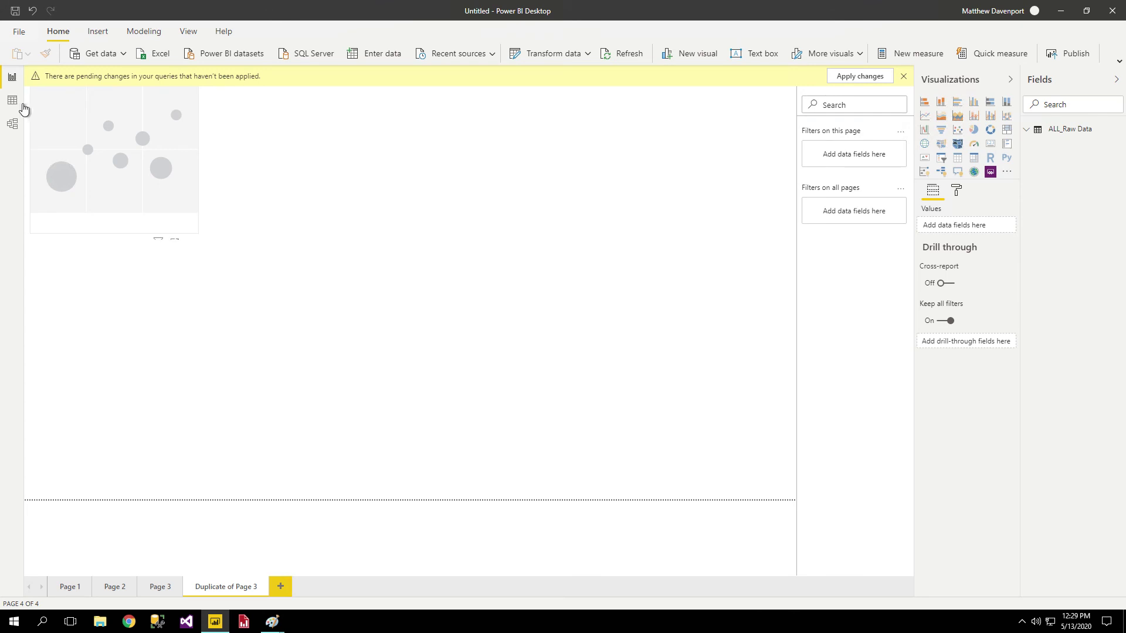
Switch between the Model, Data and Report views, ending on the scatter-chart page.
click(13, 123)
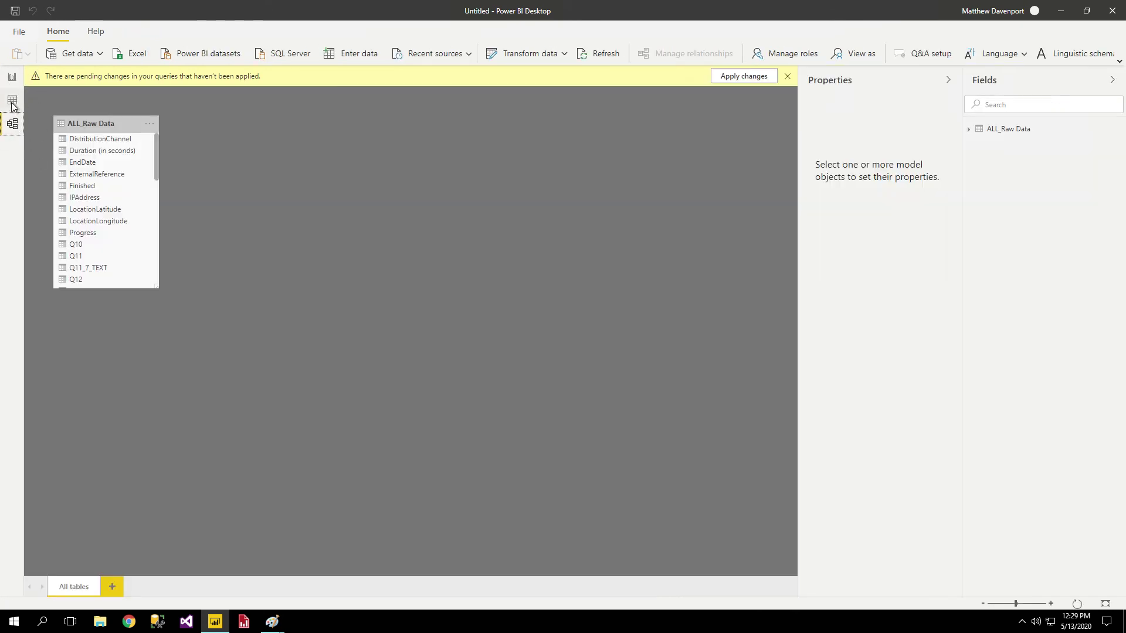
click(13, 100)
click(14, 78)
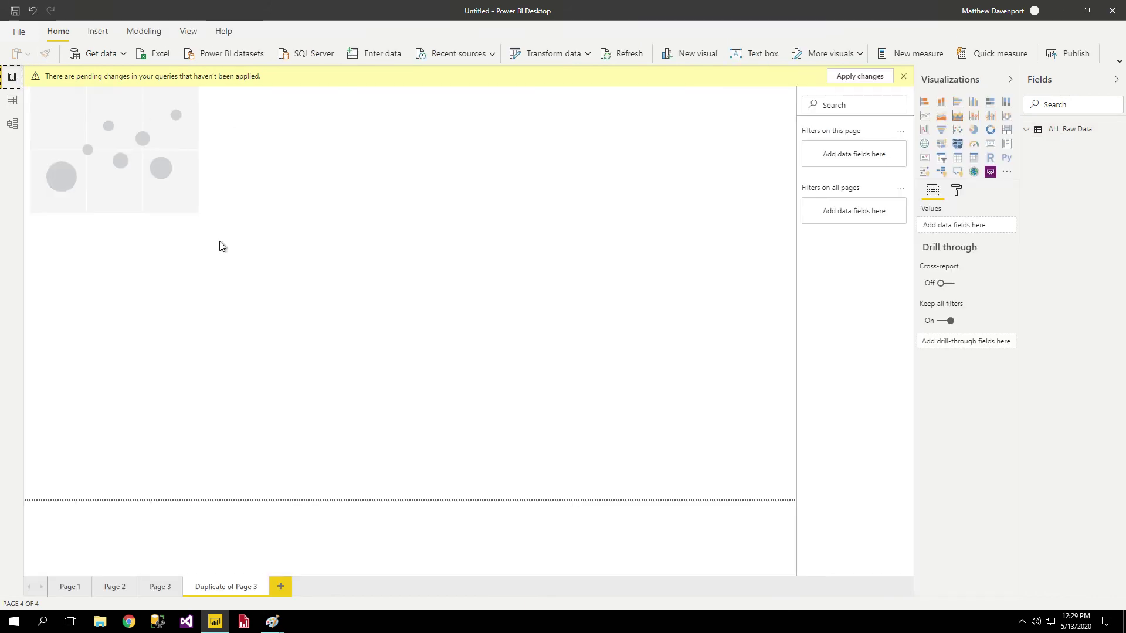
click(14, 101)
click(12, 123)
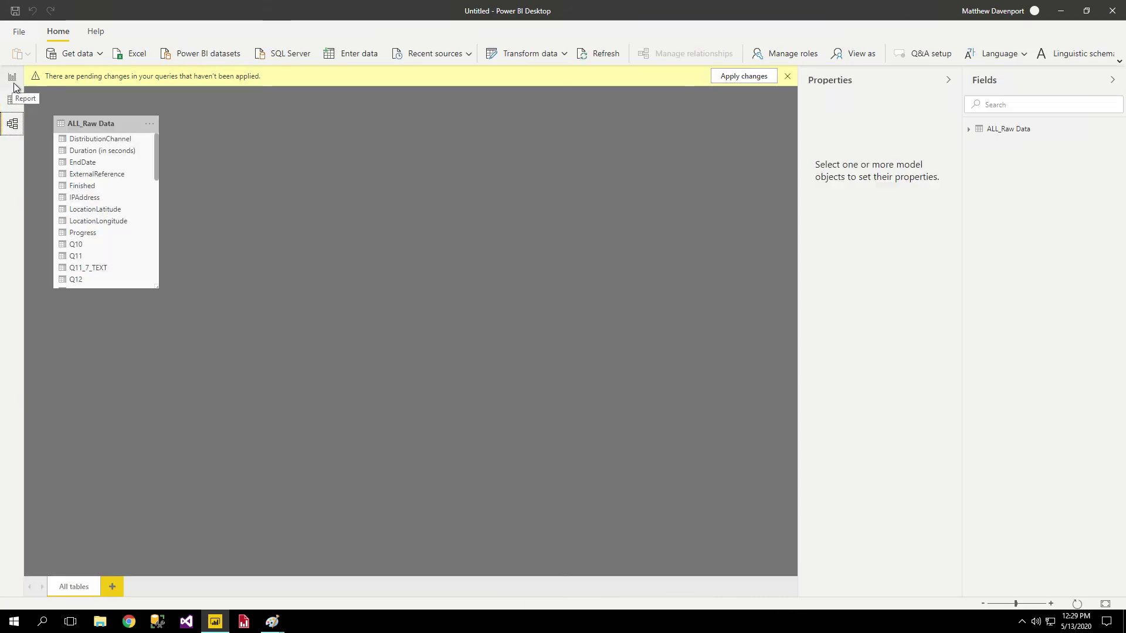
click(12, 77)
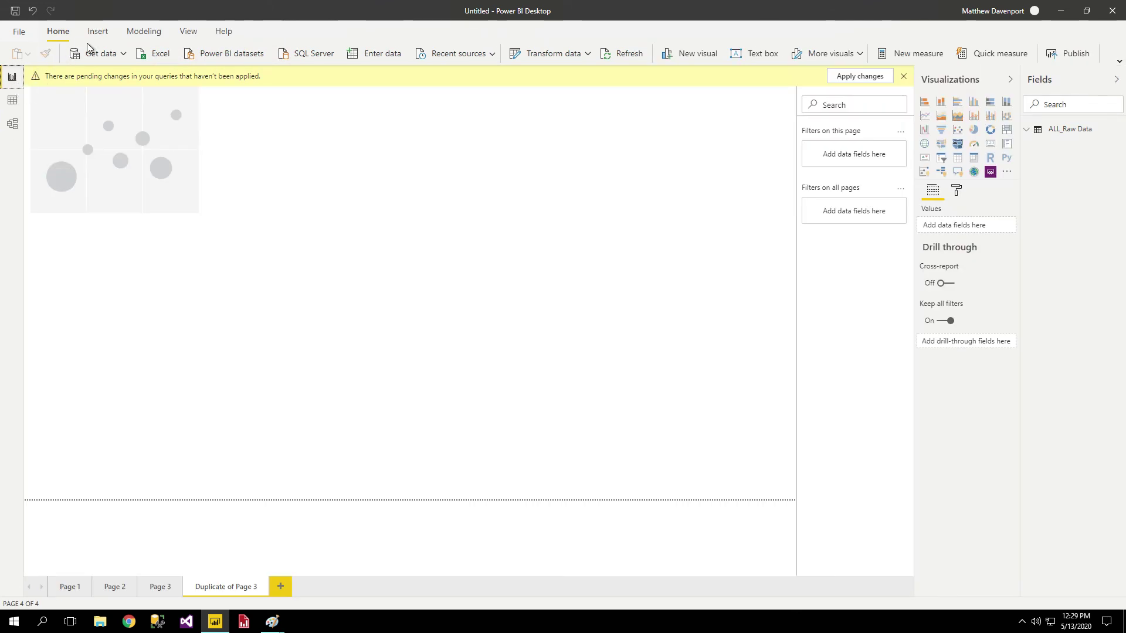
Browse the Insert and Modeling ribbons, return to Home, and show File's recent reports.
click(98, 31)
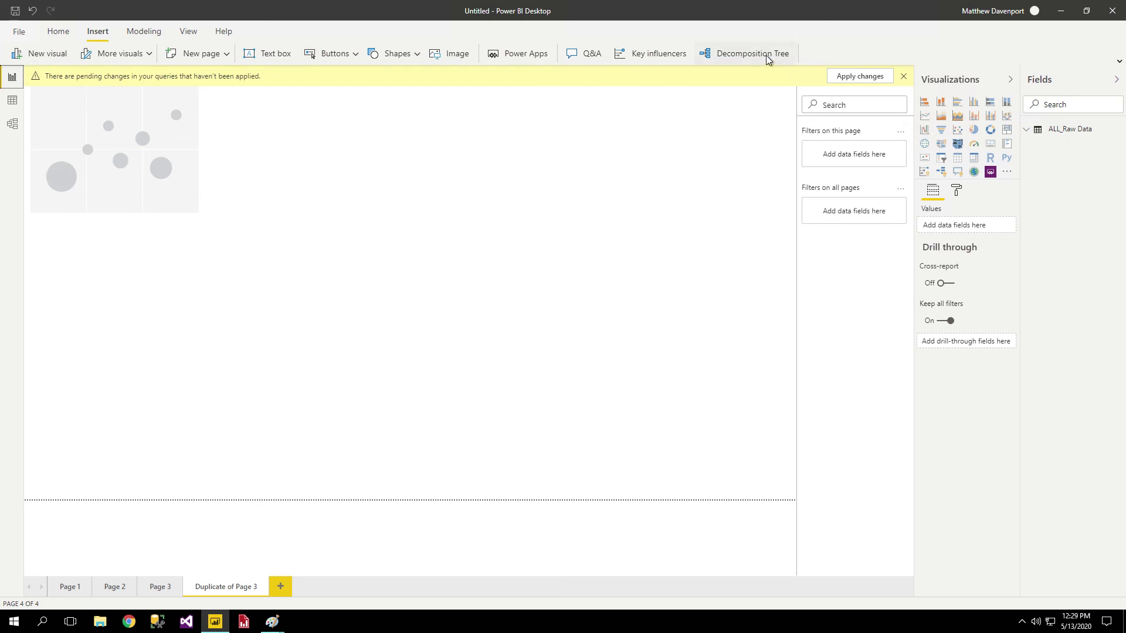
click(142, 36)
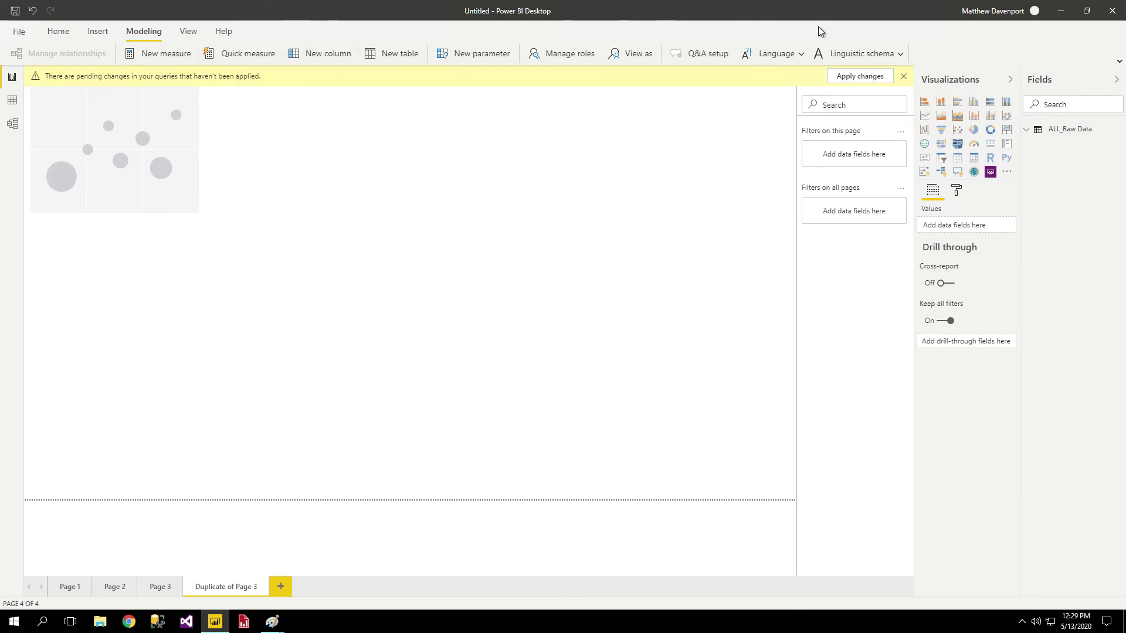
click(61, 32)
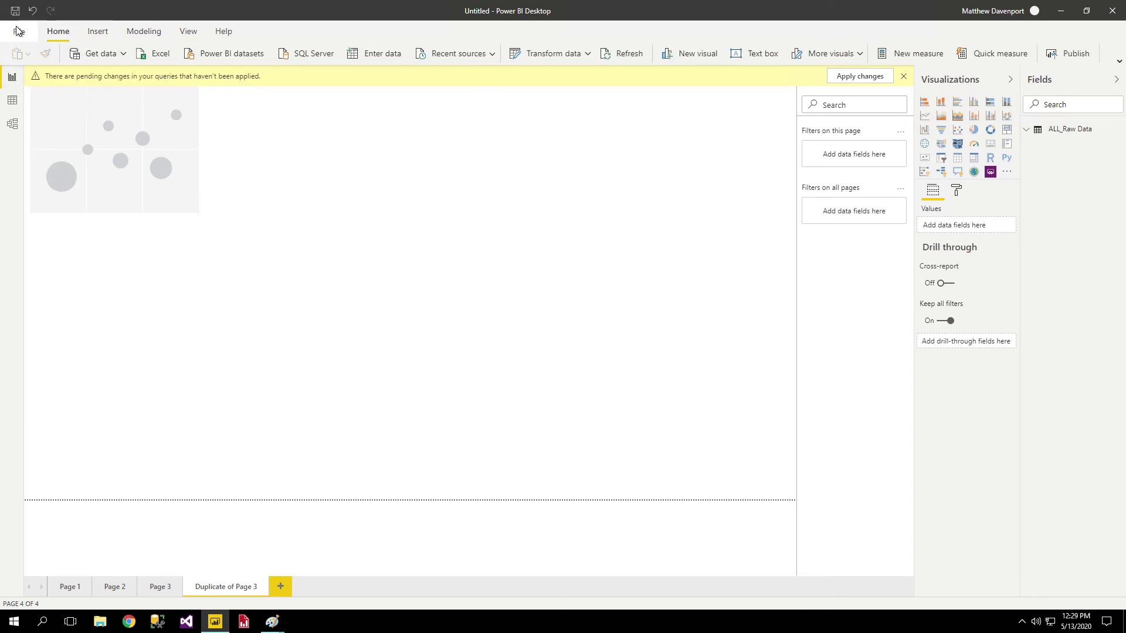
click(19, 31)
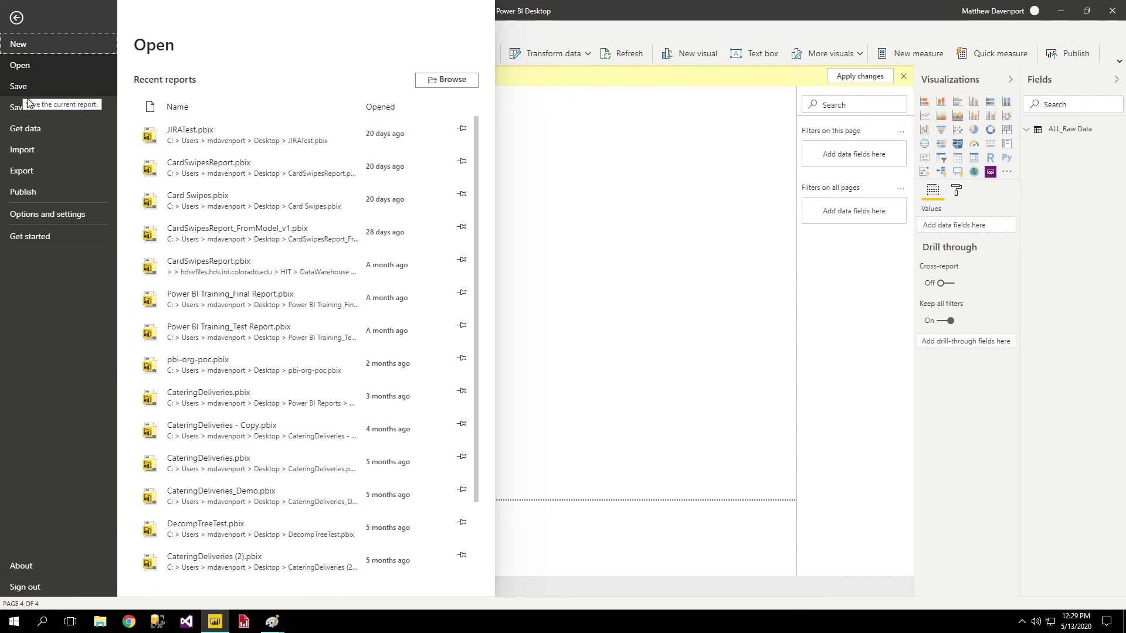
Start publishing the report, agreeing to save and apply the pending query changes.
click(718, 169)
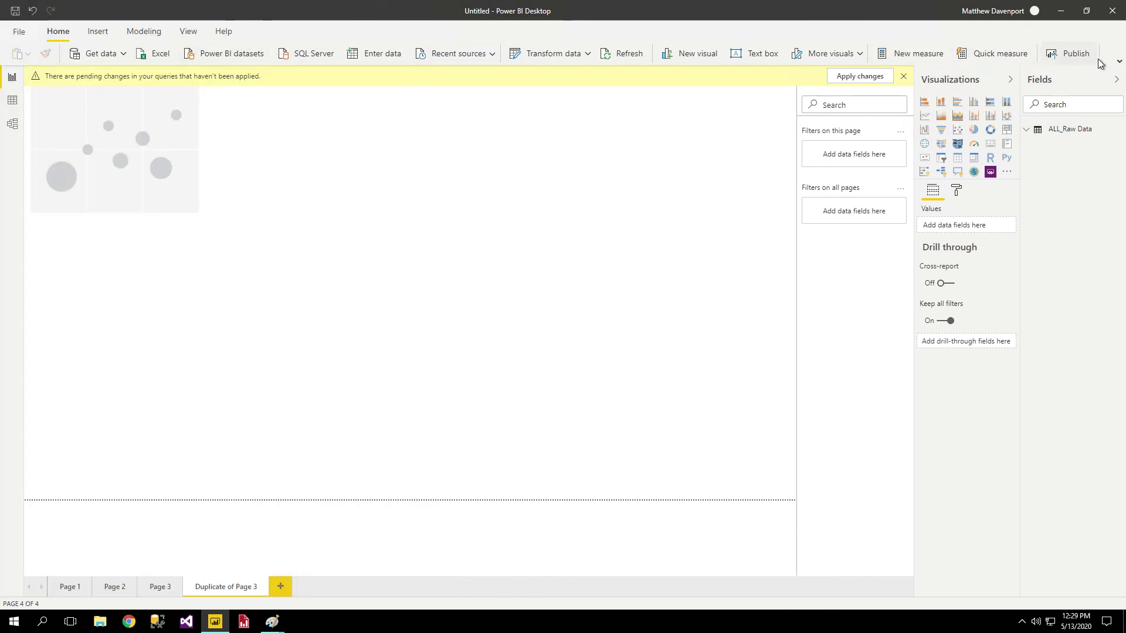
click(1070, 55)
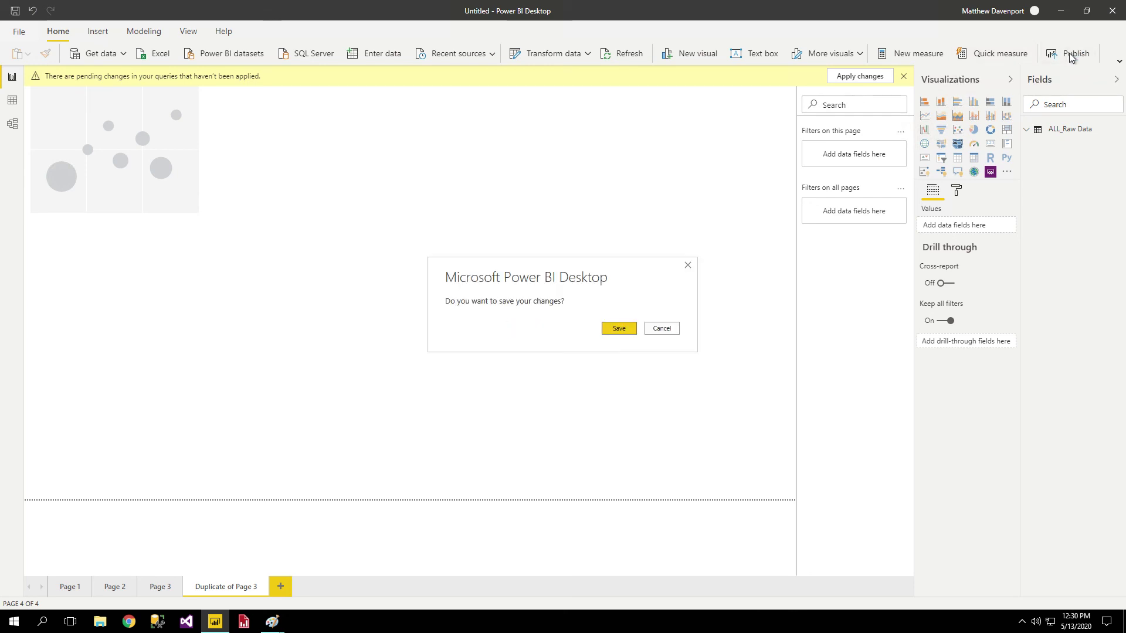
click(615, 329)
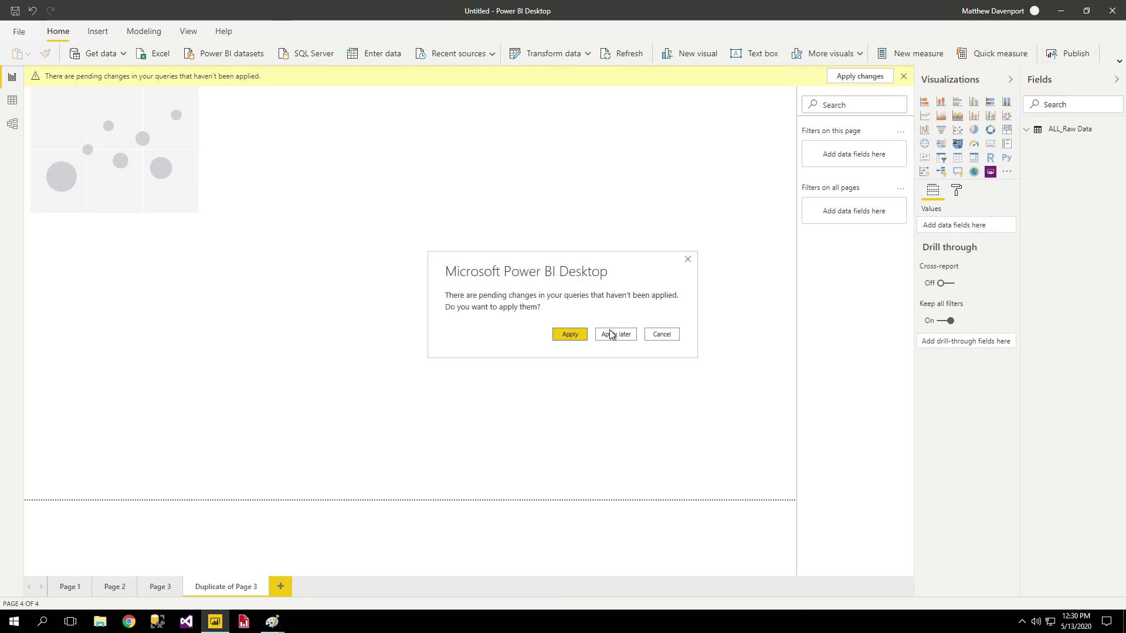
click(574, 336)
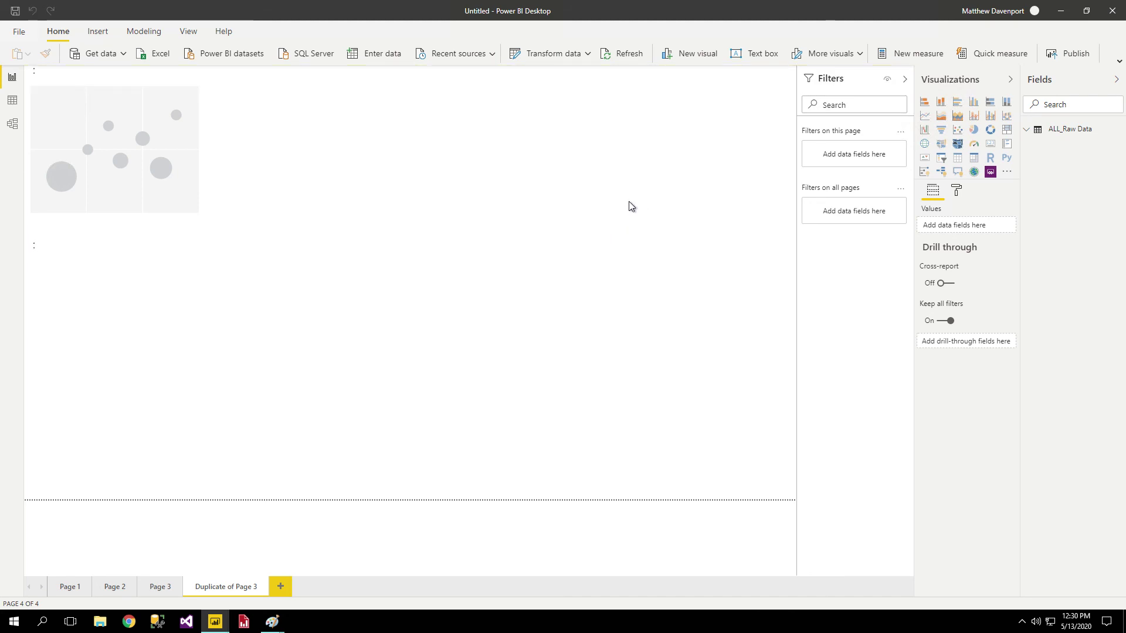
Save the report as test on the Desktop and bring up the Publish destination list.
key(ctrl+s)
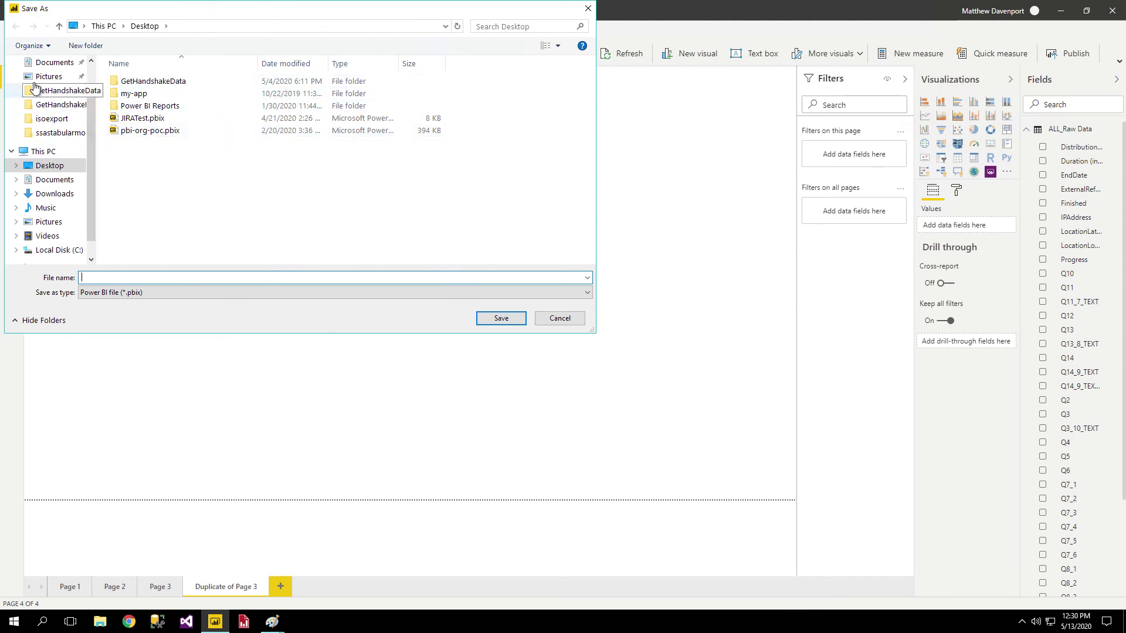
scroll(66, 92, up, 2)
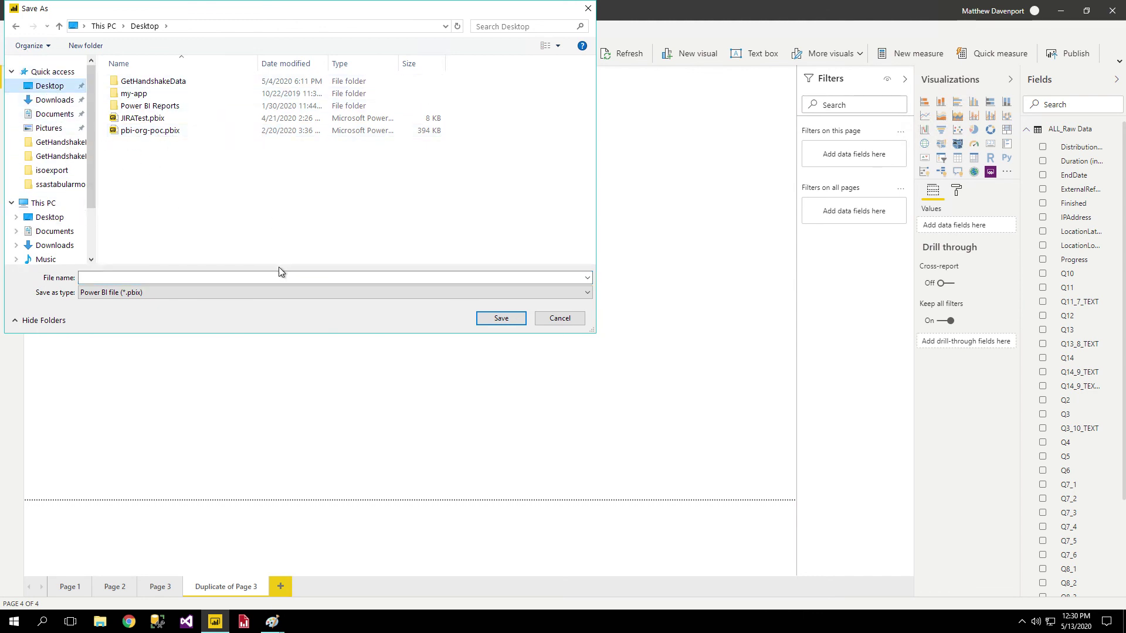
click(244, 280)
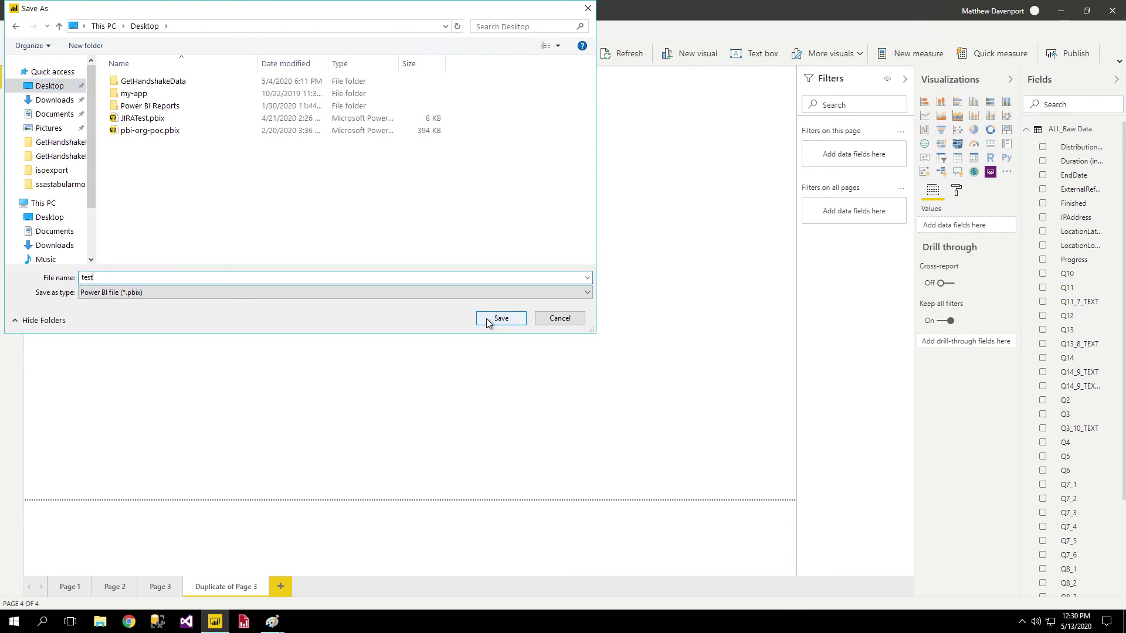
click(488, 318)
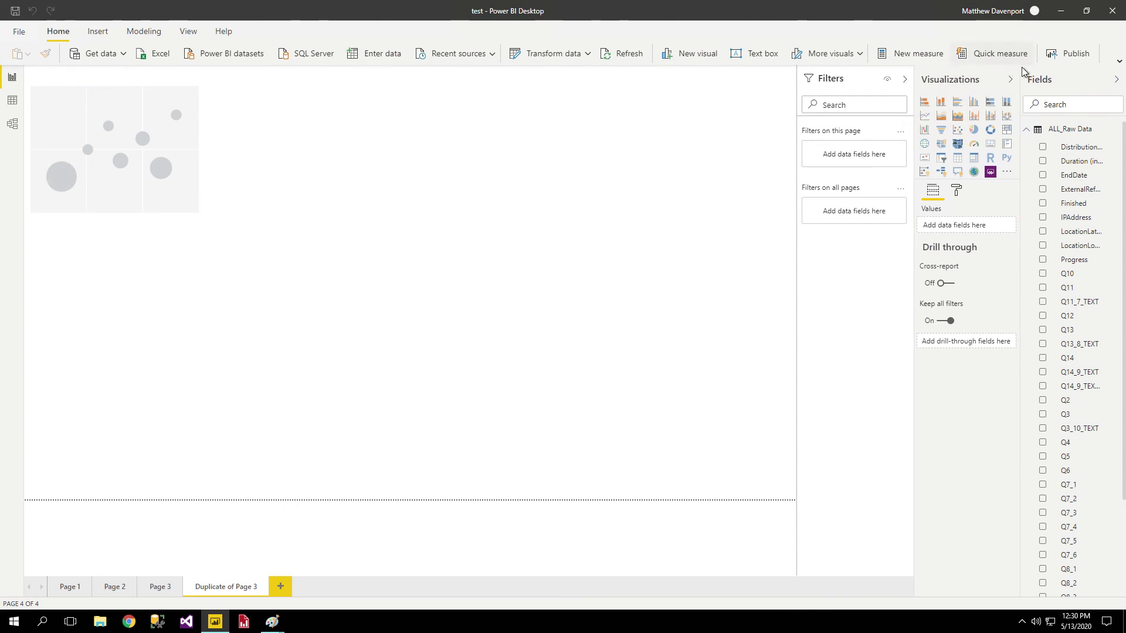
click(1070, 56)
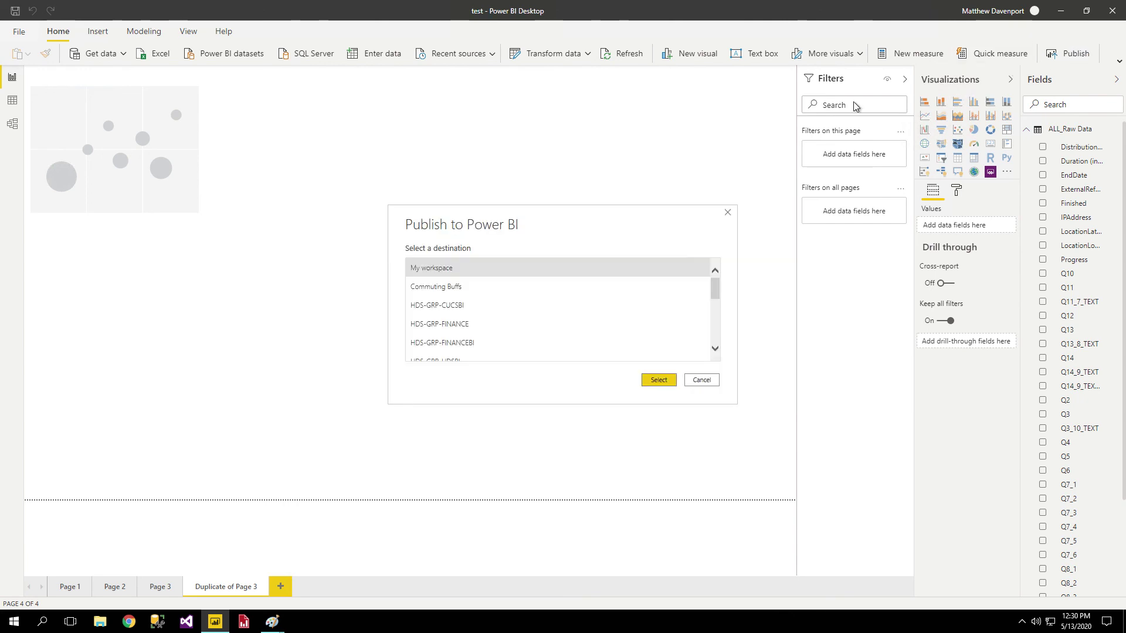
Publish test.pbix to My workspace and dismiss the success confirmation.
scroll(519, 296, down, 3)
scroll(519, 311, up, 5)
double_click(492, 275)
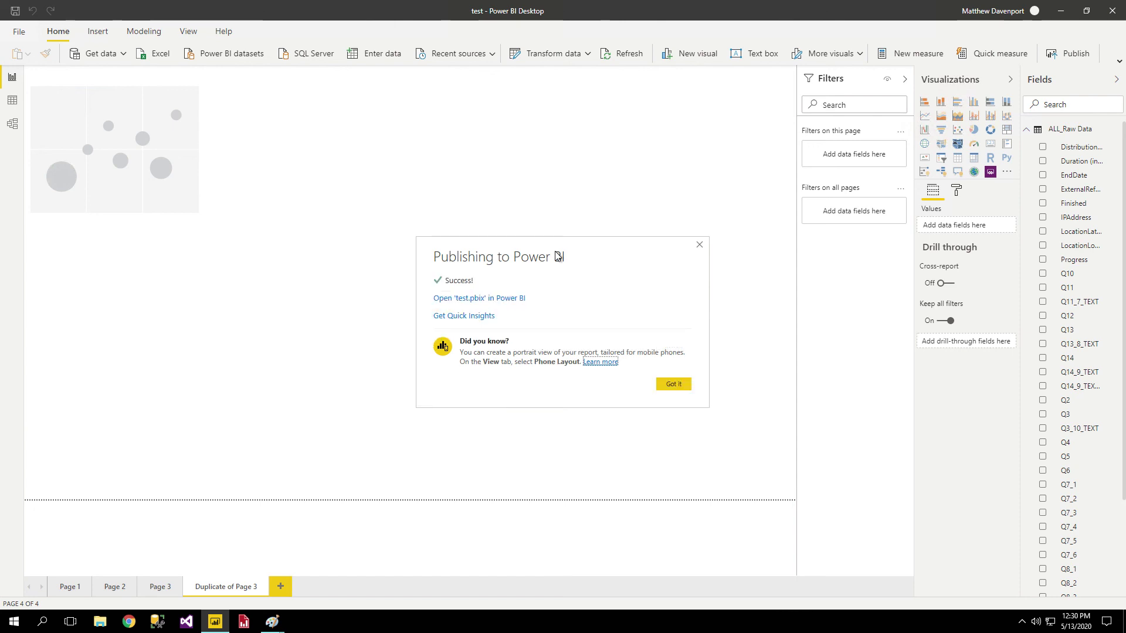
click(674, 384)
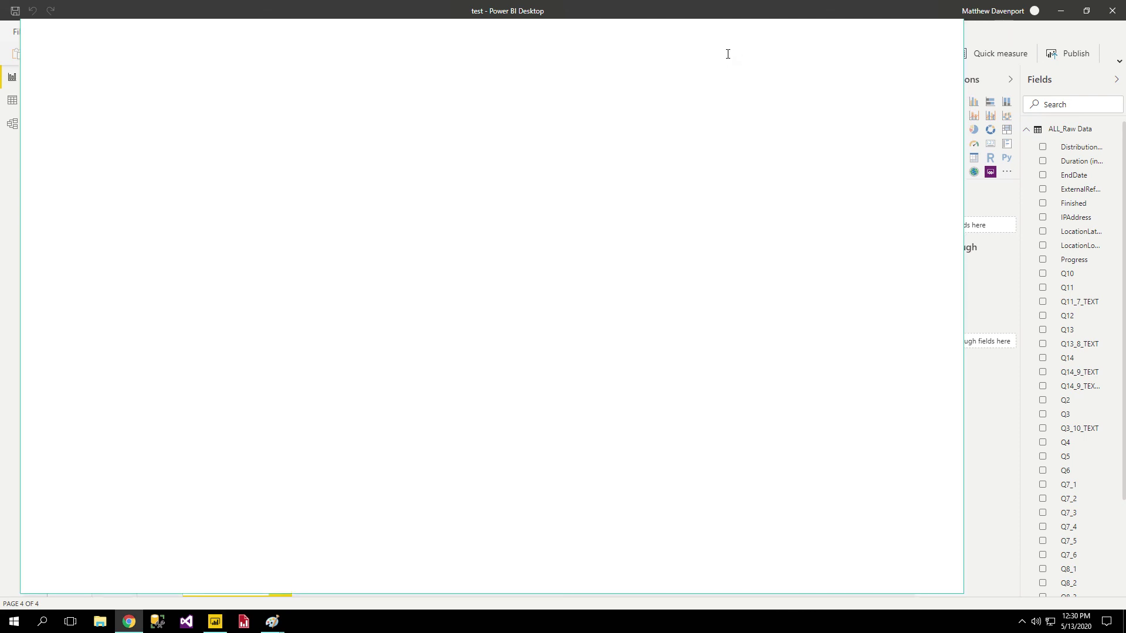
Load app.powerbi.com and open the test report from My workspace's Reports list.
text(app)
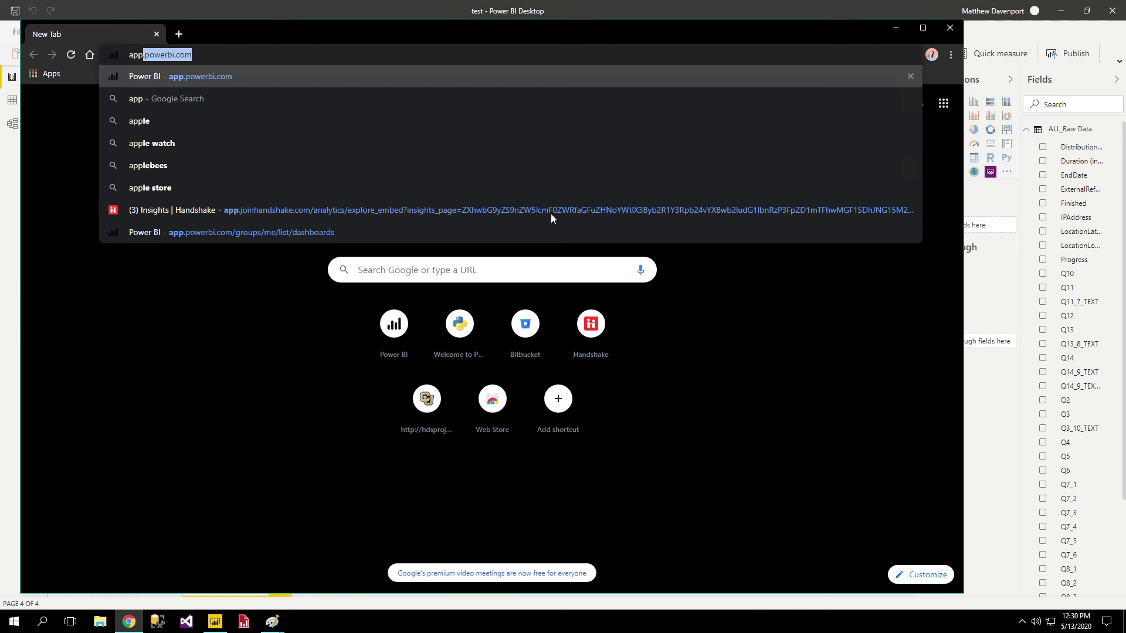
key(Return)
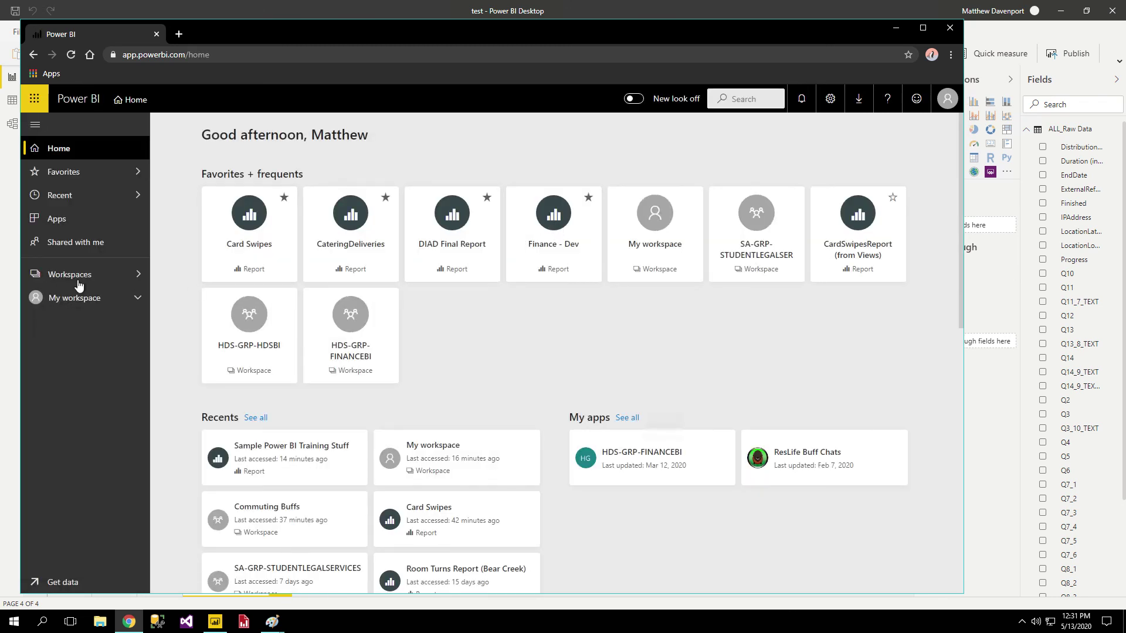
click(84, 299)
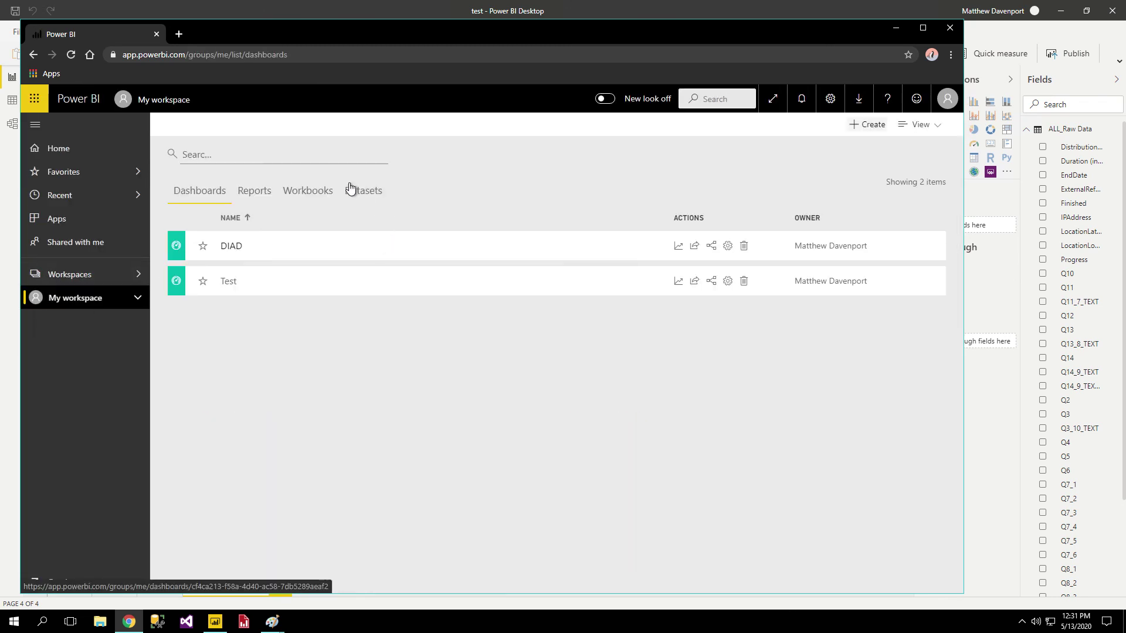
click(255, 198)
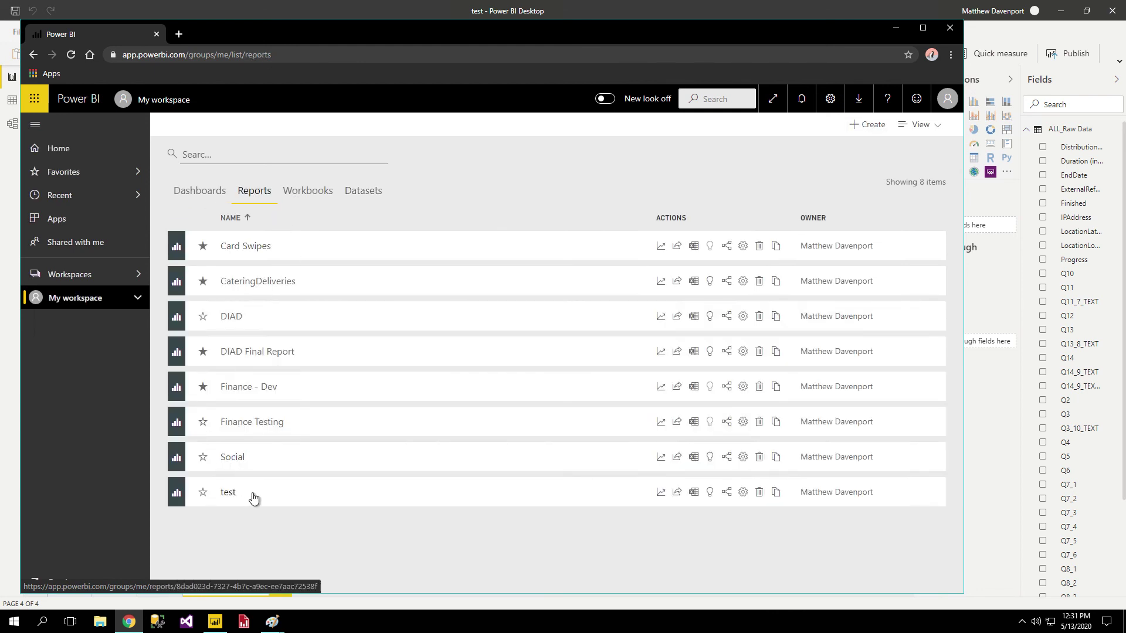
click(306, 499)
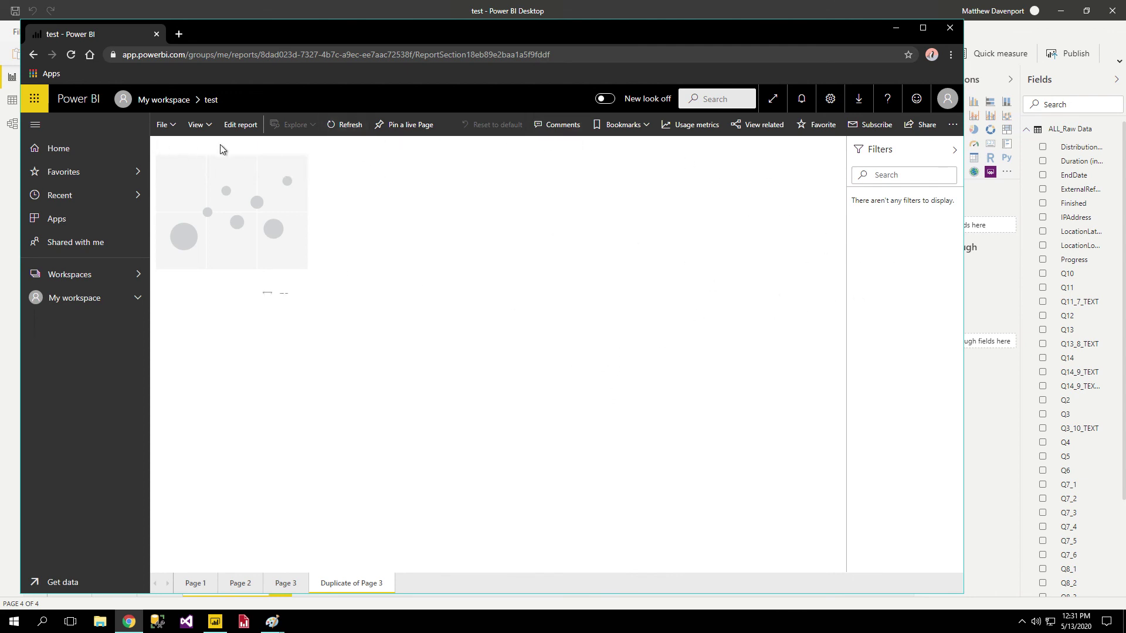
click(926, 126)
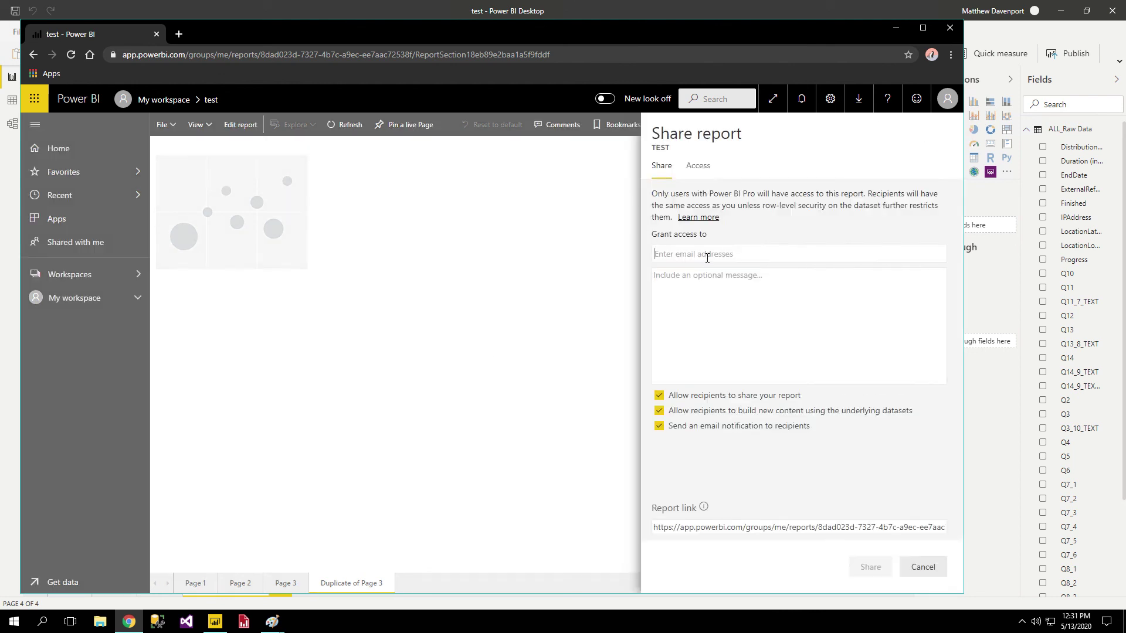
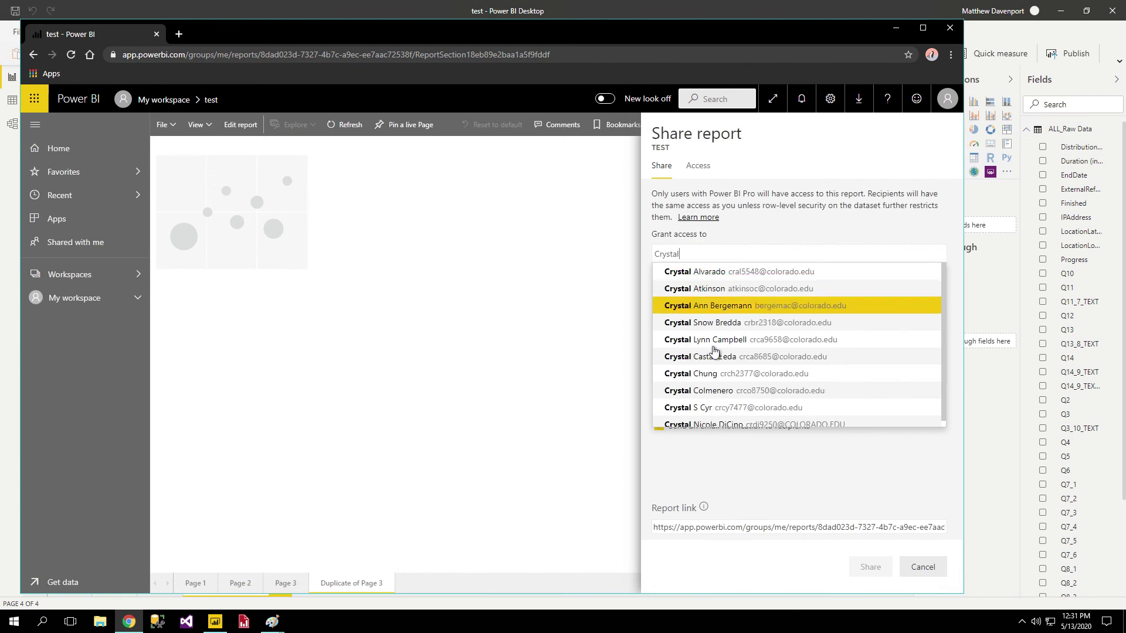
click(721, 408)
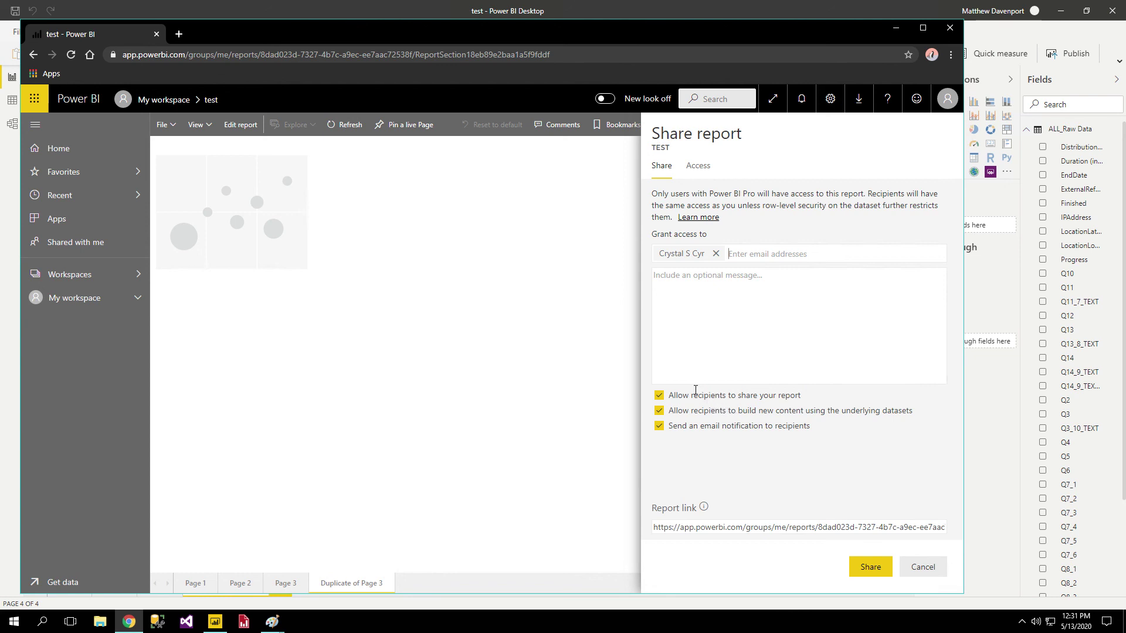
click(674, 397)
click(685, 428)
click(684, 414)
click(680, 411)
click(922, 567)
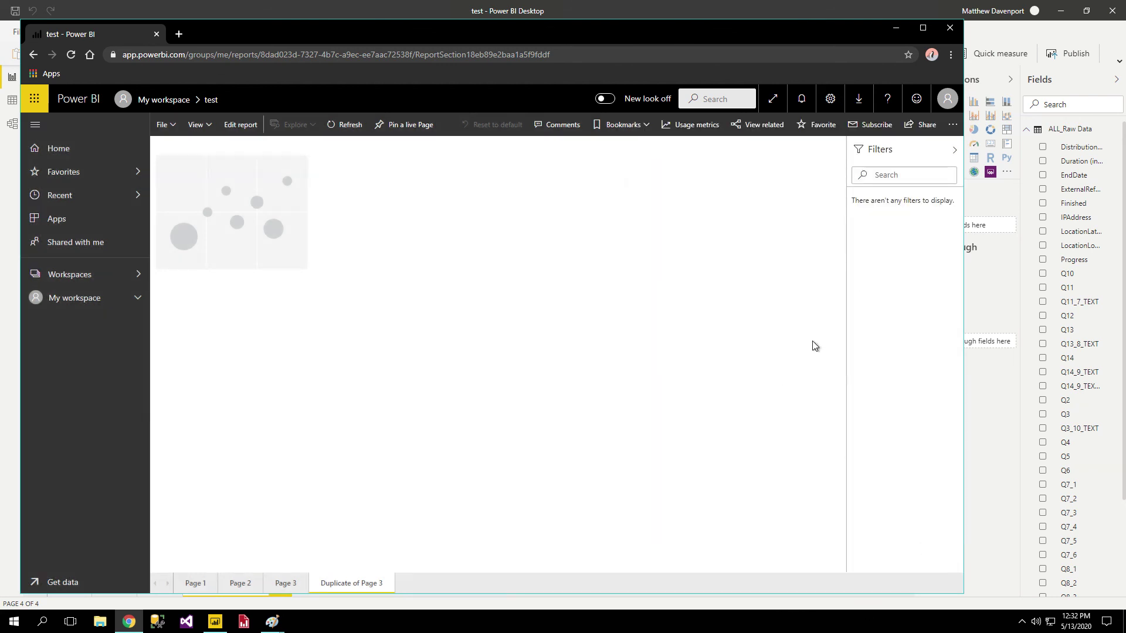